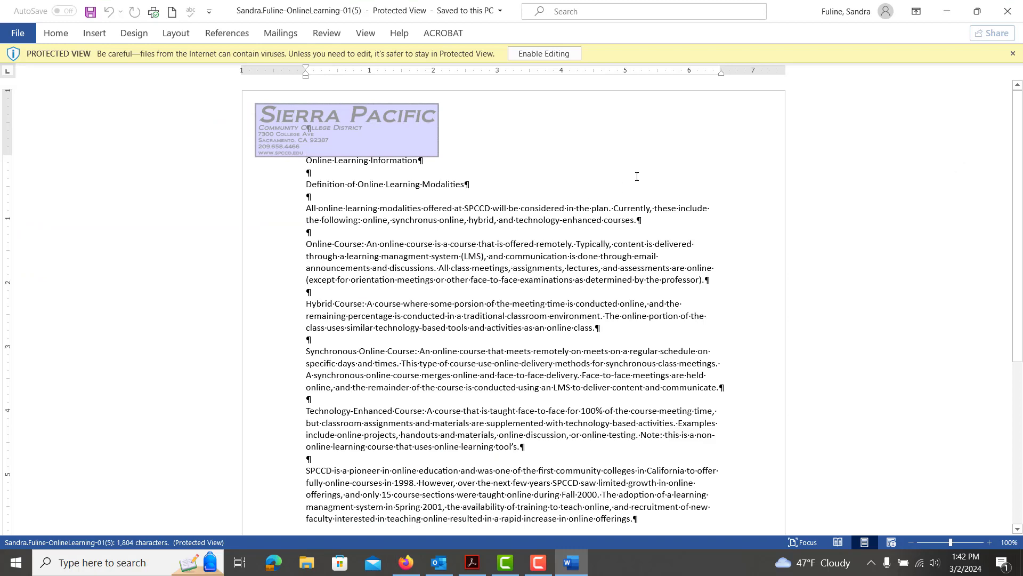
Step: Enable editing and save the document to Desktop > ITD122 Student Data Files > Word 2021 > Word Chapter 1
left_click(544, 53)
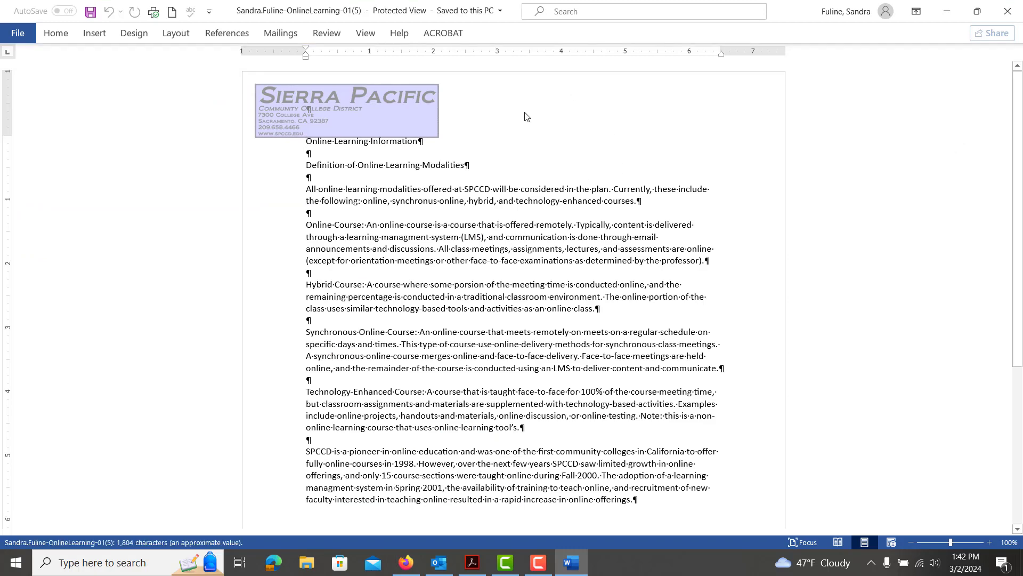
left_click(8, 36)
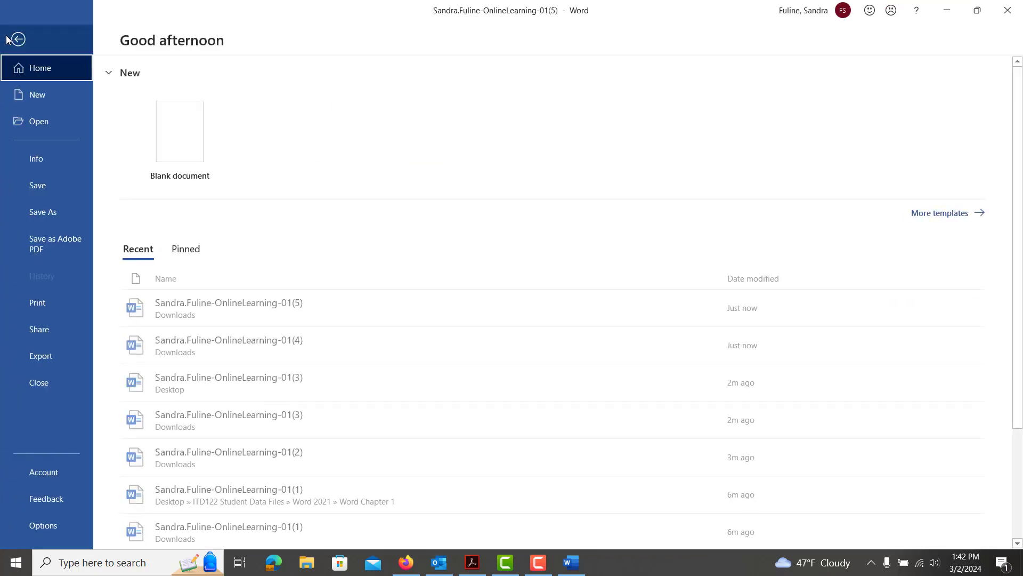
left_click(43, 213)
left_click(157, 302)
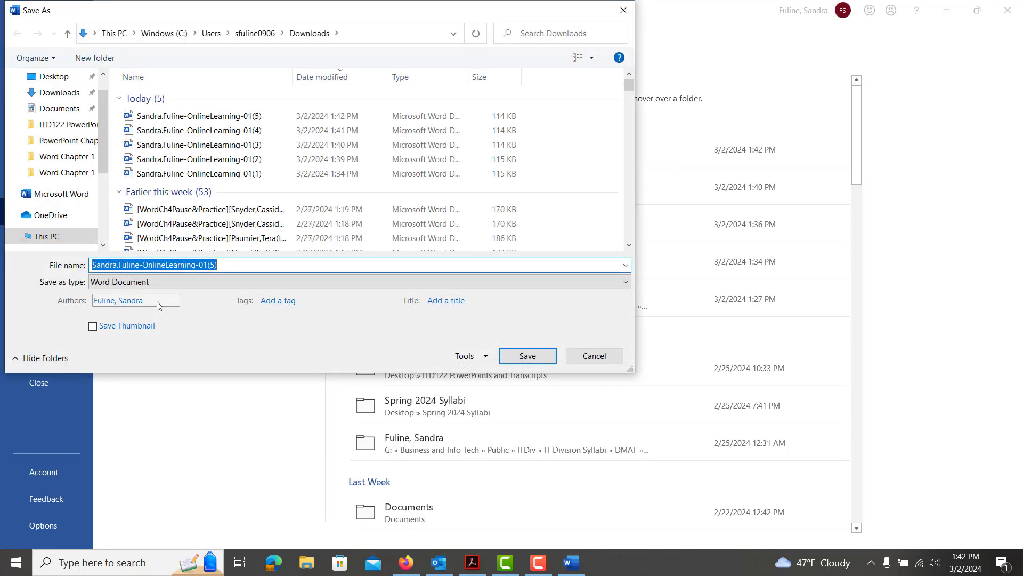
left_click(47, 236)
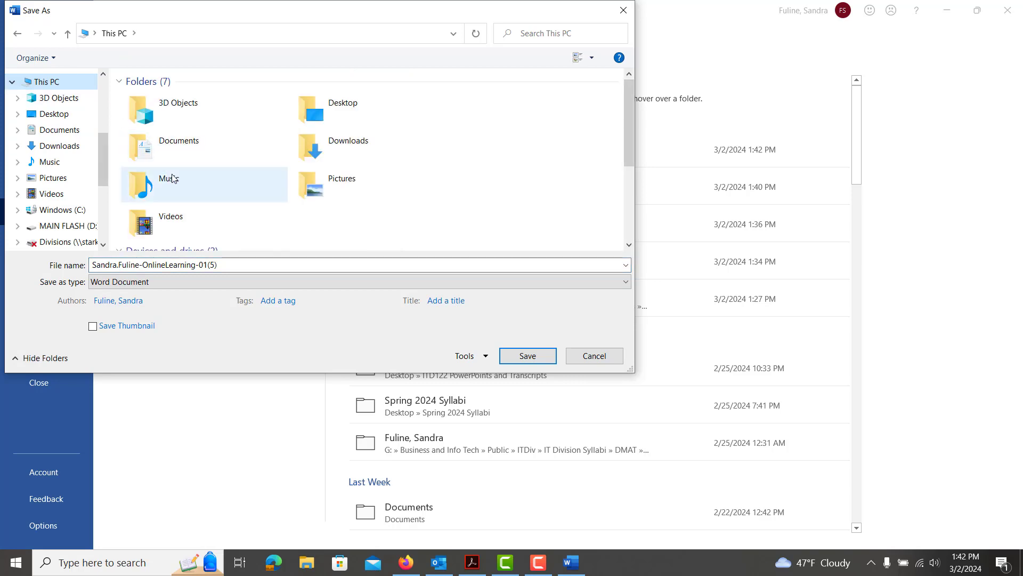
scroll(238, 191, "down", 3)
scroll(235, 197, "up", 3)
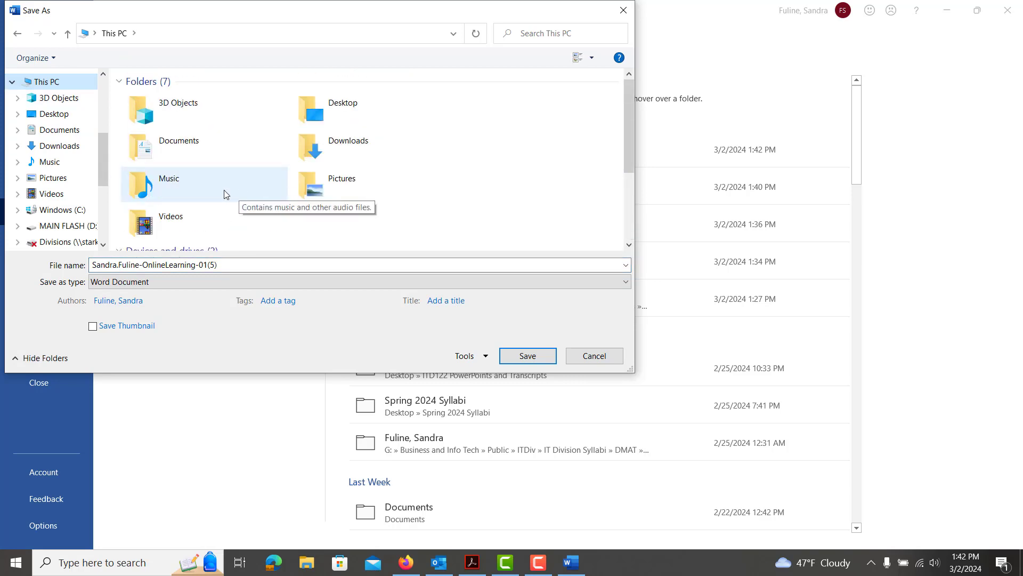
left_click(63, 115)
scroll(245, 185, "down", 2)
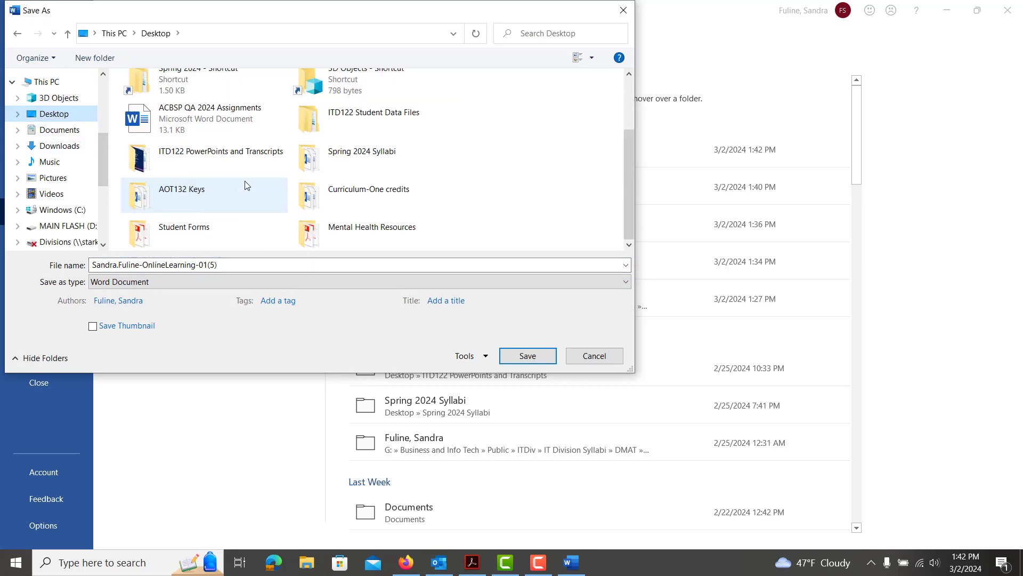
double_click(400, 110)
double_click(160, 140)
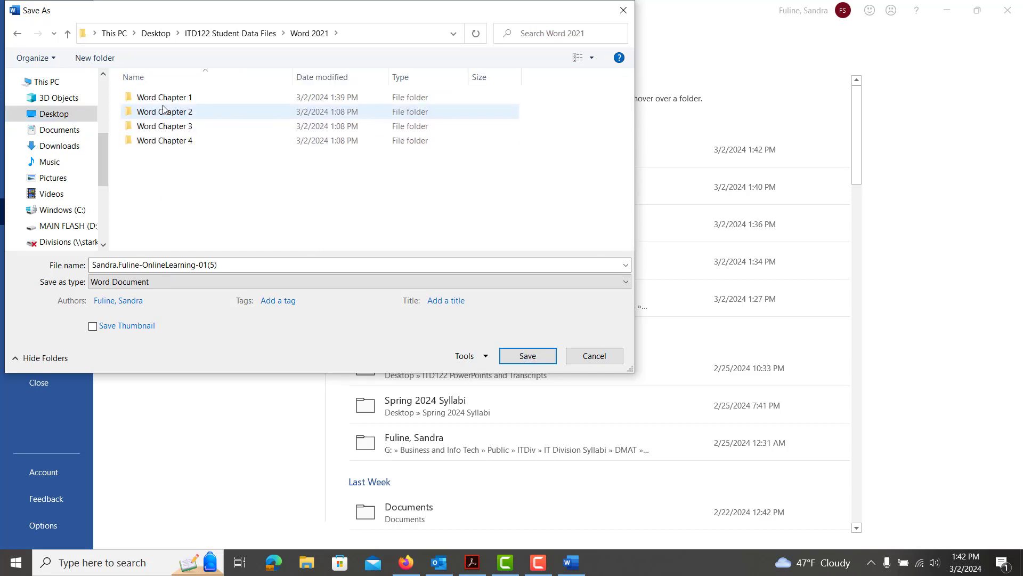
double_click(160, 101)
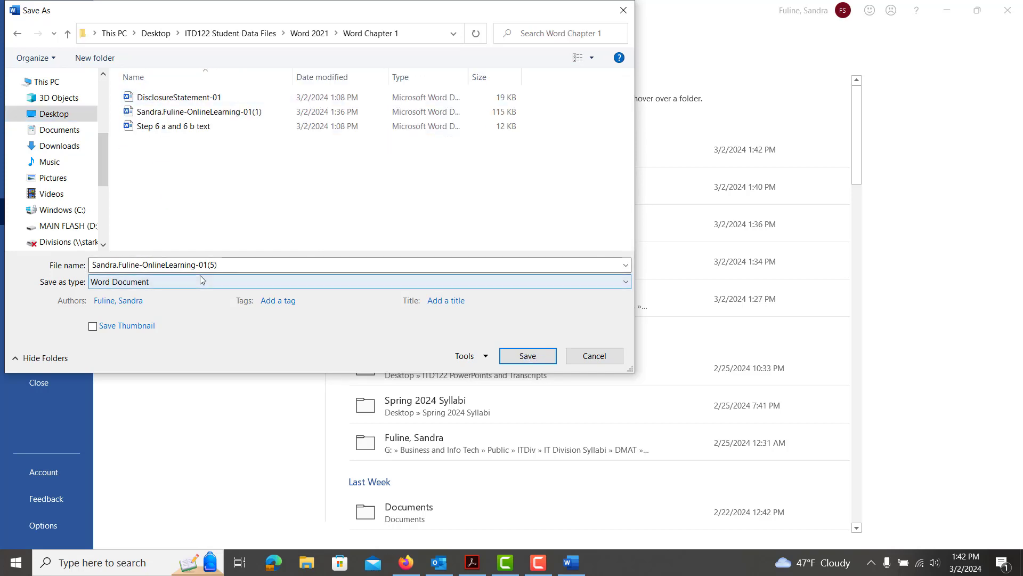
left_click(513, 361)
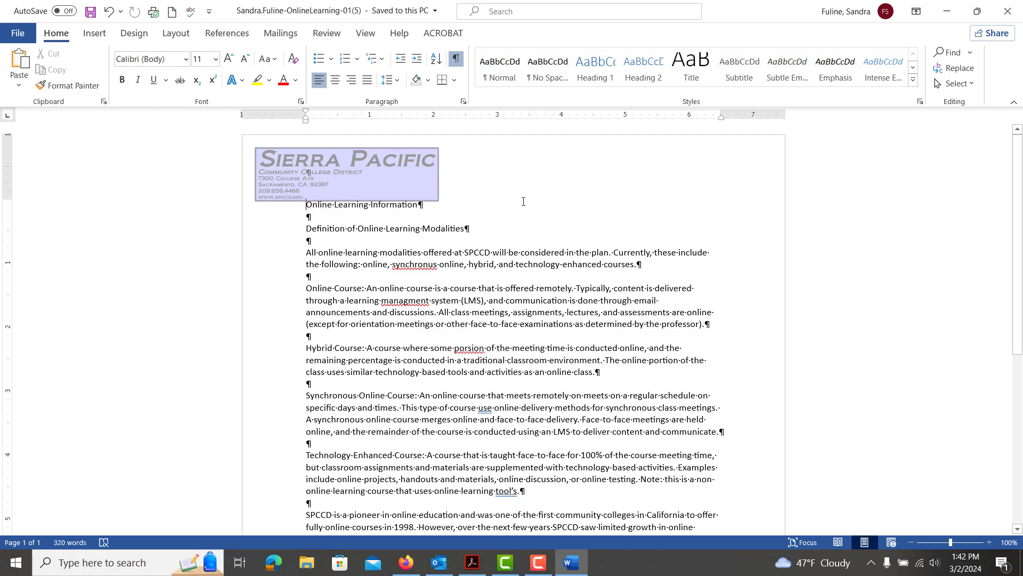
Step: Arrange the document side by side with the Guided Project 1-2 page in Firefox and go to the project's steps
left_click_drag(730, 13, 2, 203)
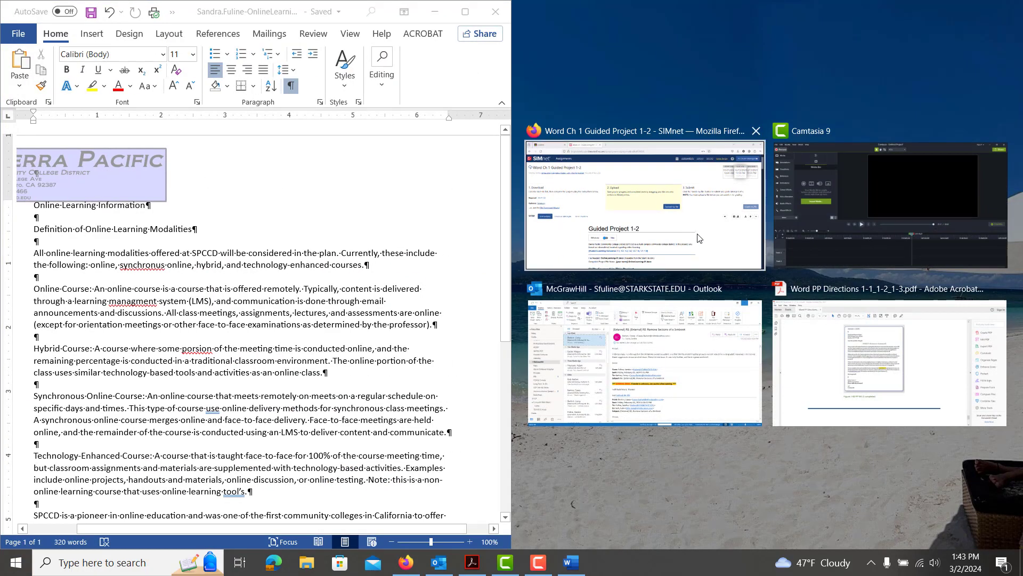
left_click(699, 237)
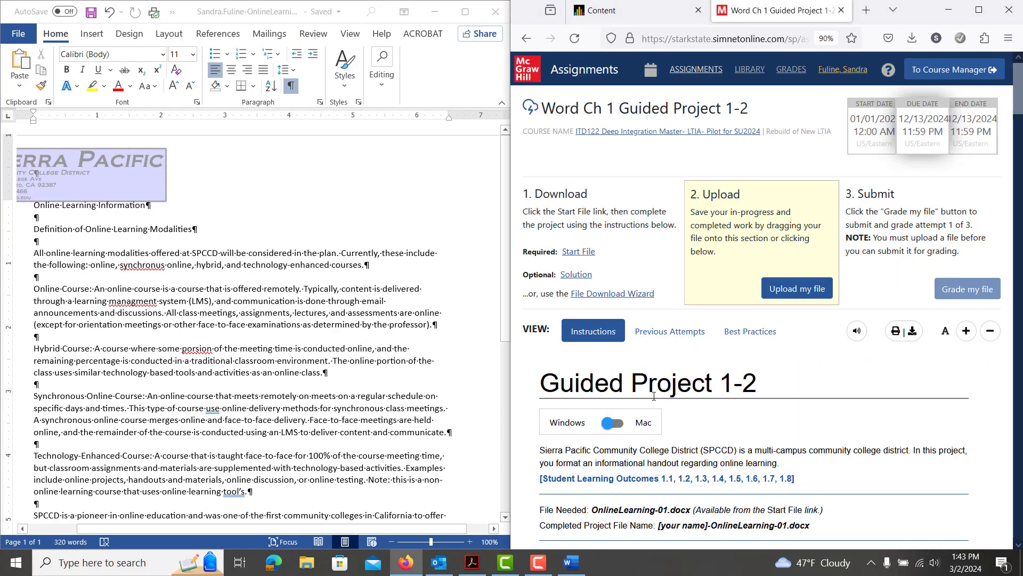
scroll(756, 438, "down", 2)
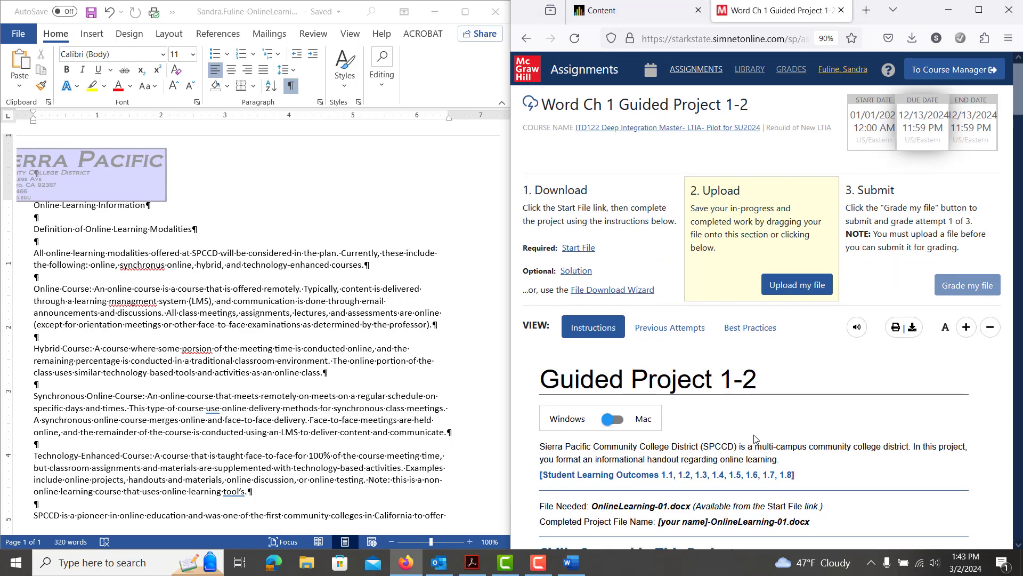
scroll(756, 438, "down", 4)
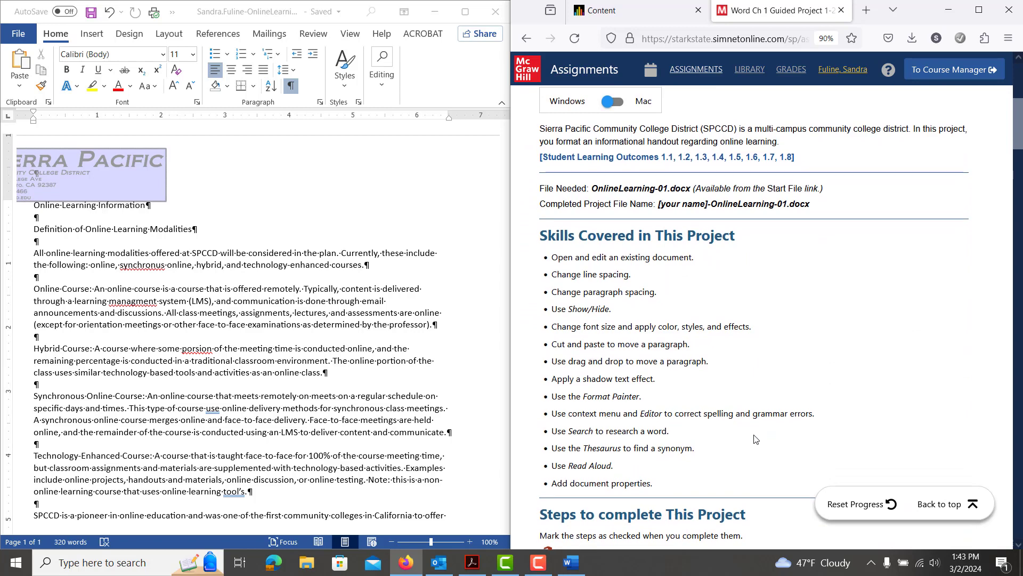
scroll(756, 438, "up", 3)
scroll(756, 439, "up", 2)
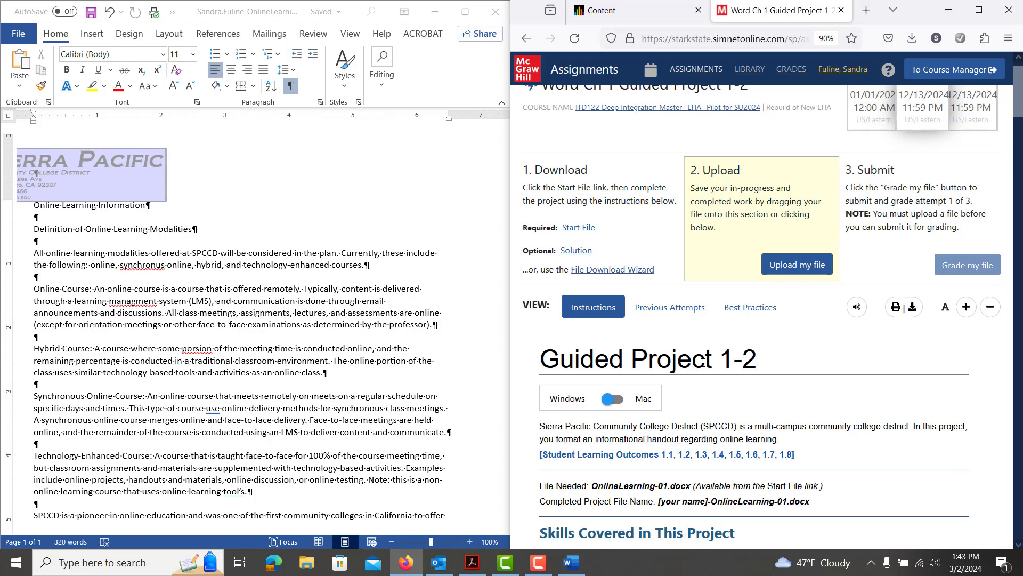
scroll(703, 362, "down", 10)
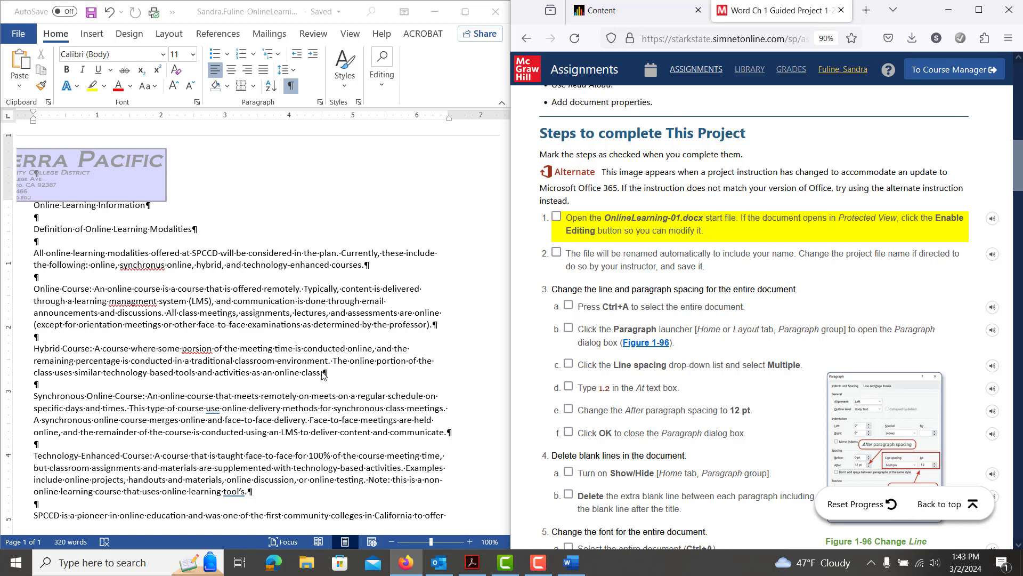
scroll(322, 374, "down", 1)
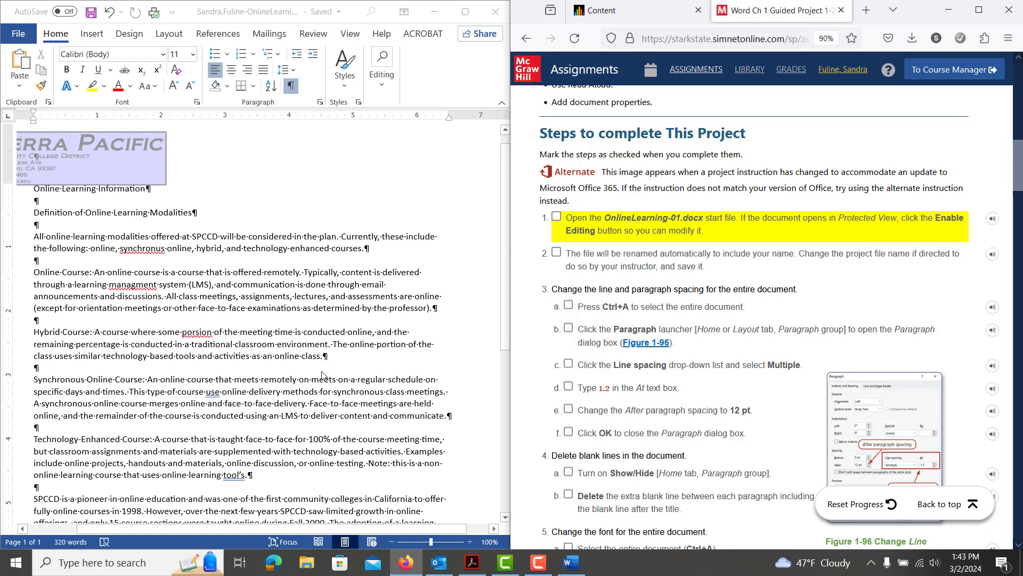
scroll(322, 375, "down", 1)
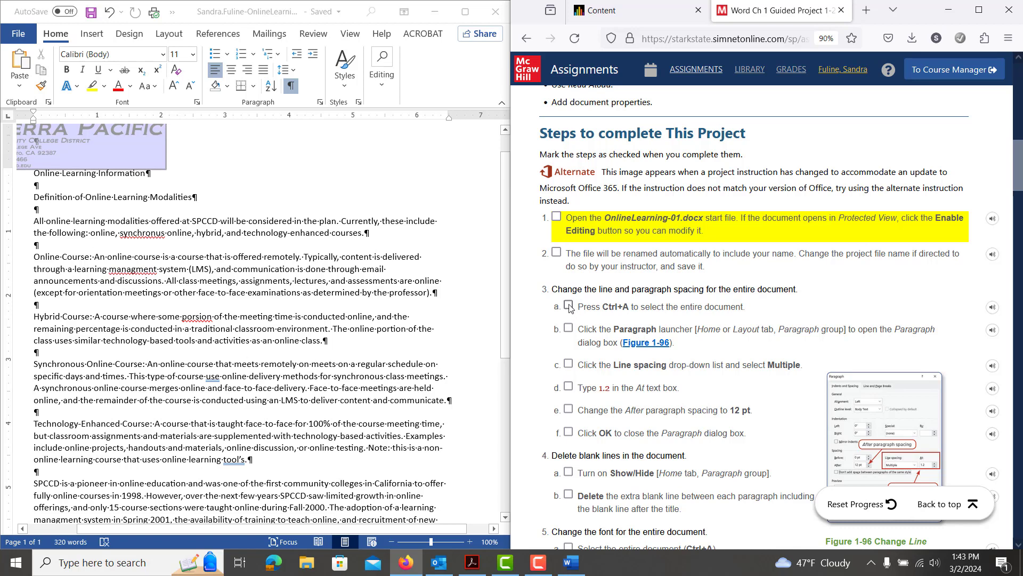
Step: Select the entire document and mark instruction step 3a as completed
left_click(250, 292)
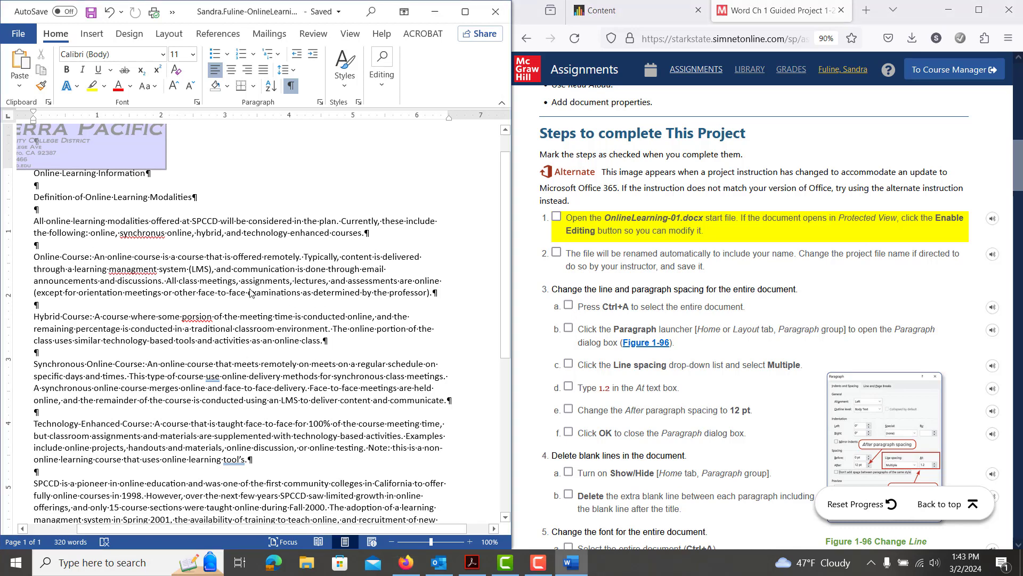
key("ctrl+a")
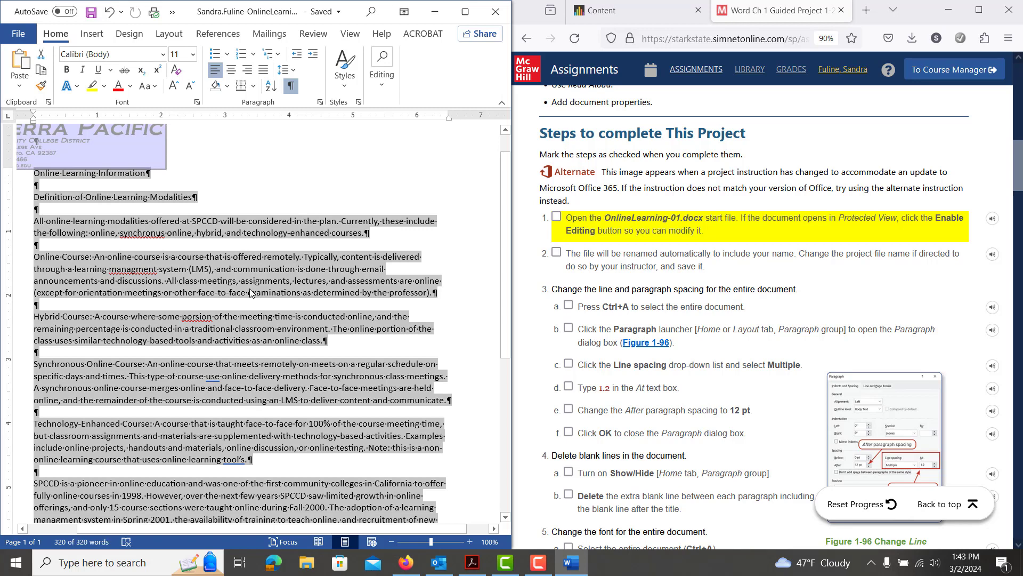
left_click(569, 306)
left_click(334, 362)
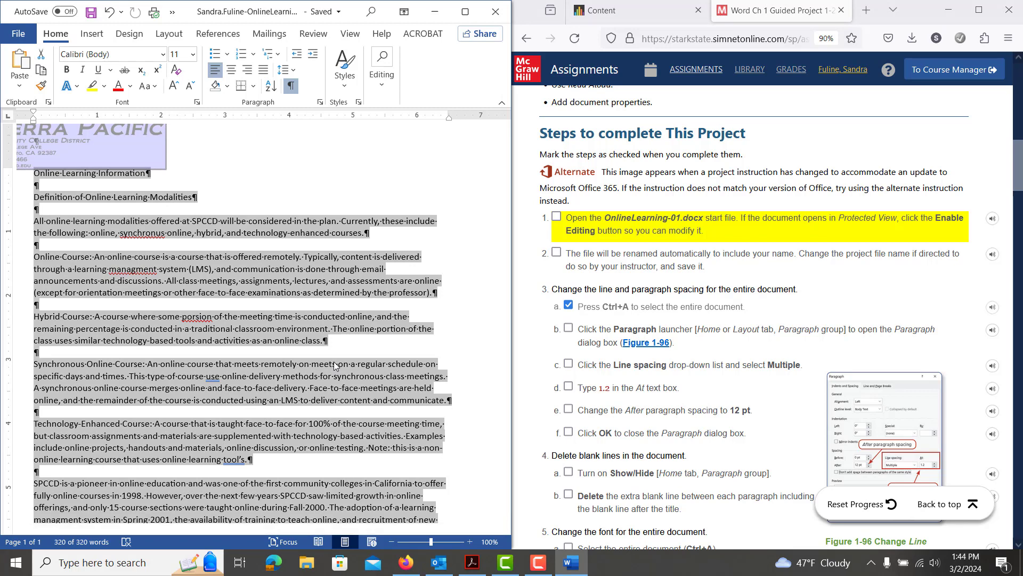
Step: Set the selected text's line spacing to Multiple at 1.2 and its After paragraph spacing to 12 pt
left_click(320, 104)
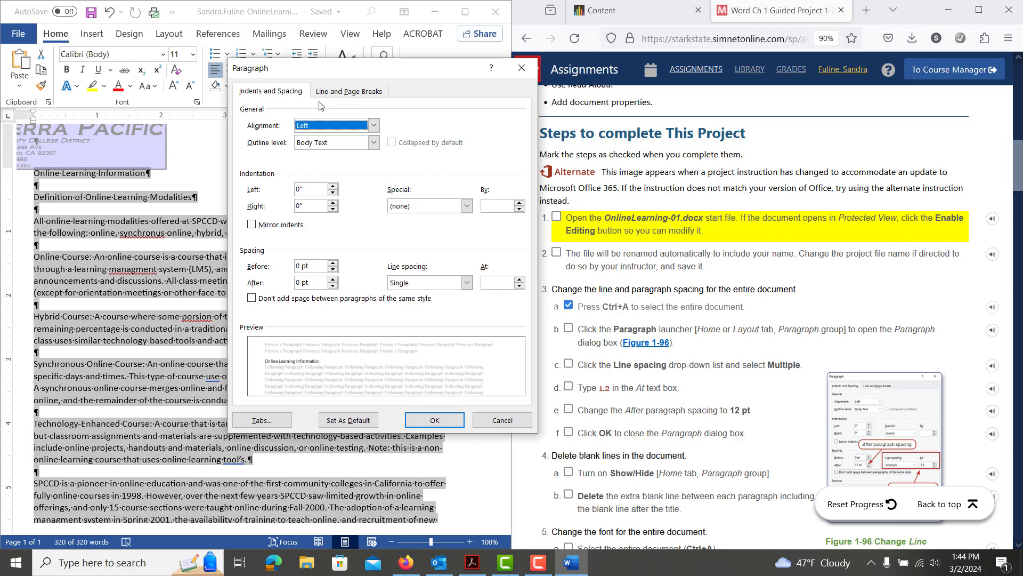
left_click(402, 286)
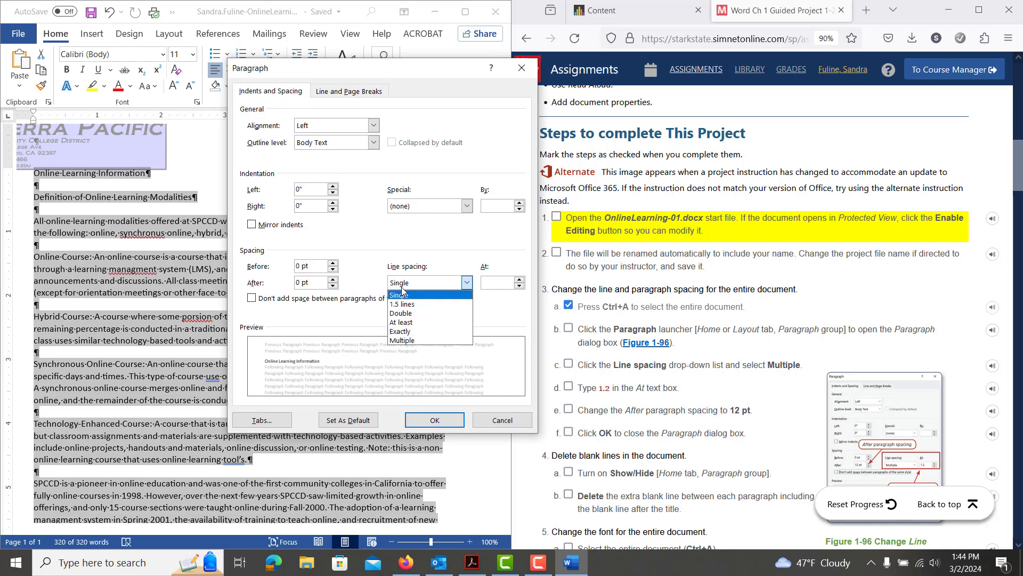
left_click(408, 341)
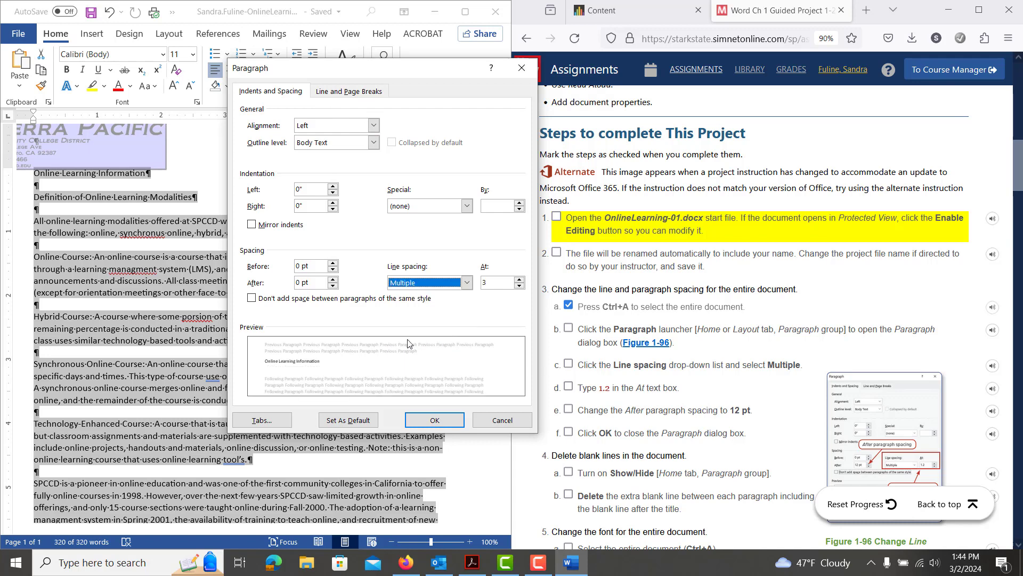
left_click(519, 286)
left_click(519, 287)
left_click(519, 286)
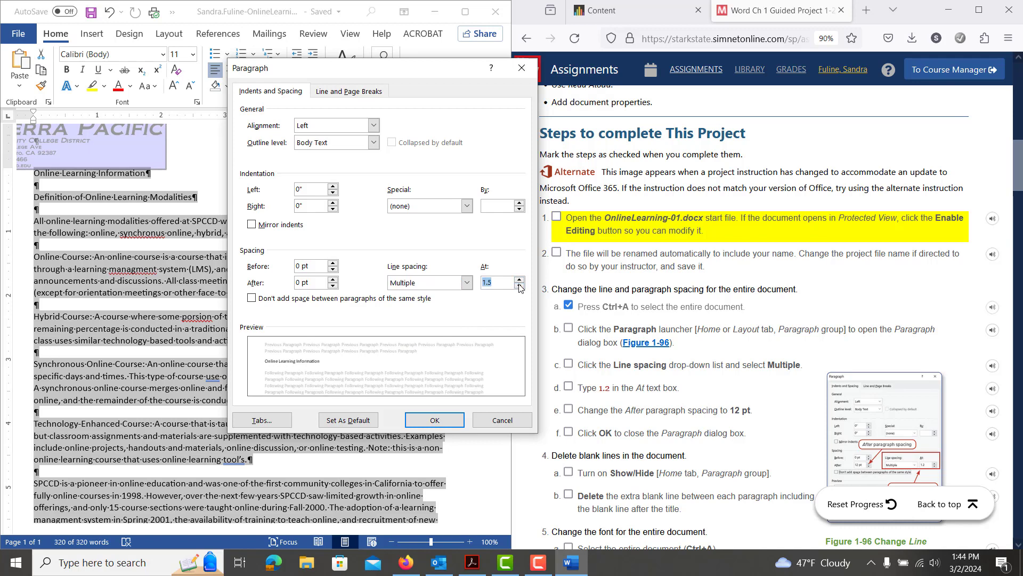
type("1")
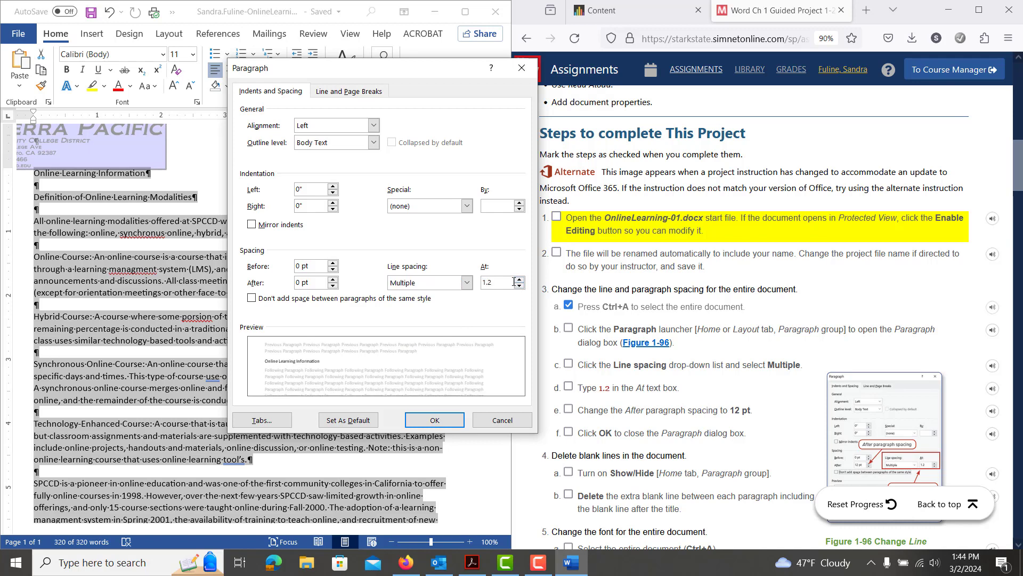
left_click(333, 279)
left_click(332, 280)
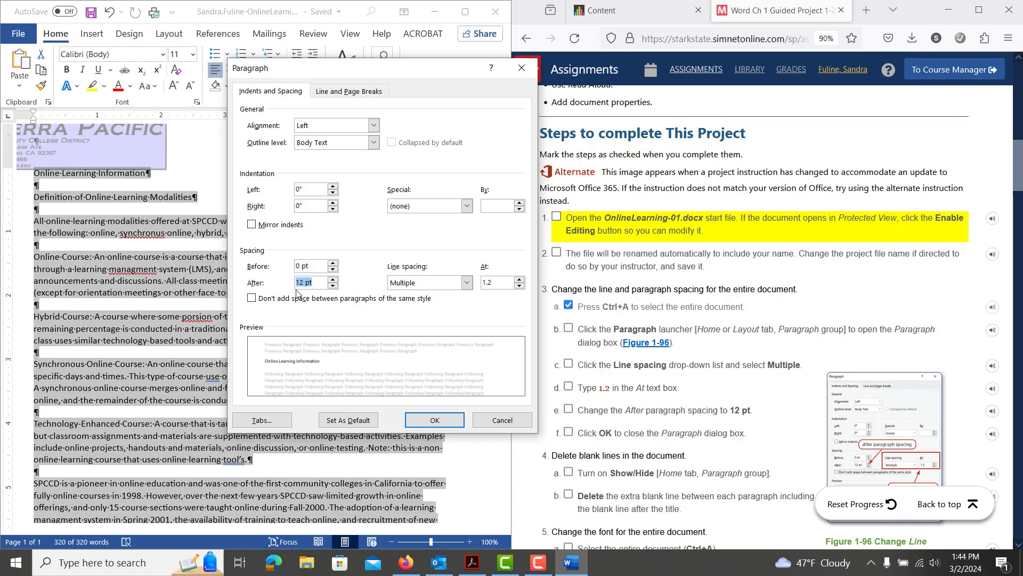
left_click(434, 420)
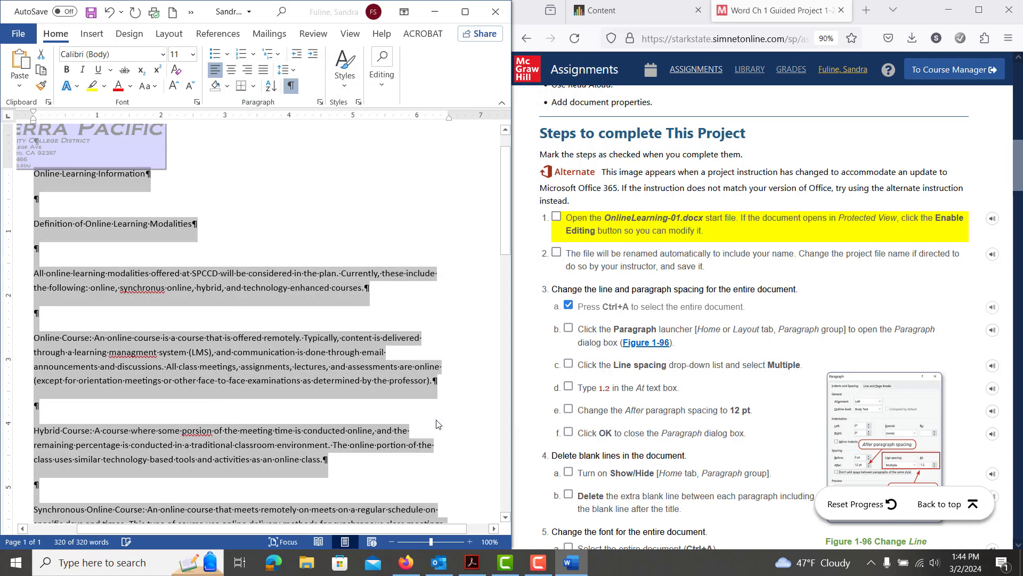
Step: Mark instruction steps 3b through 3f as completed in the project checklist
left_click(568, 327)
left_click(568, 363)
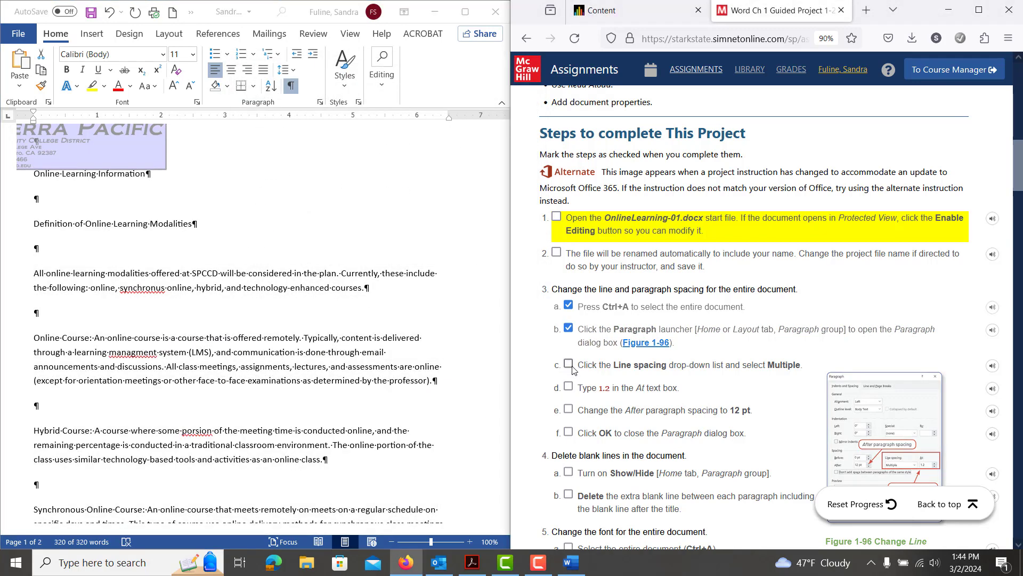
left_click(568, 386)
left_click(568, 409)
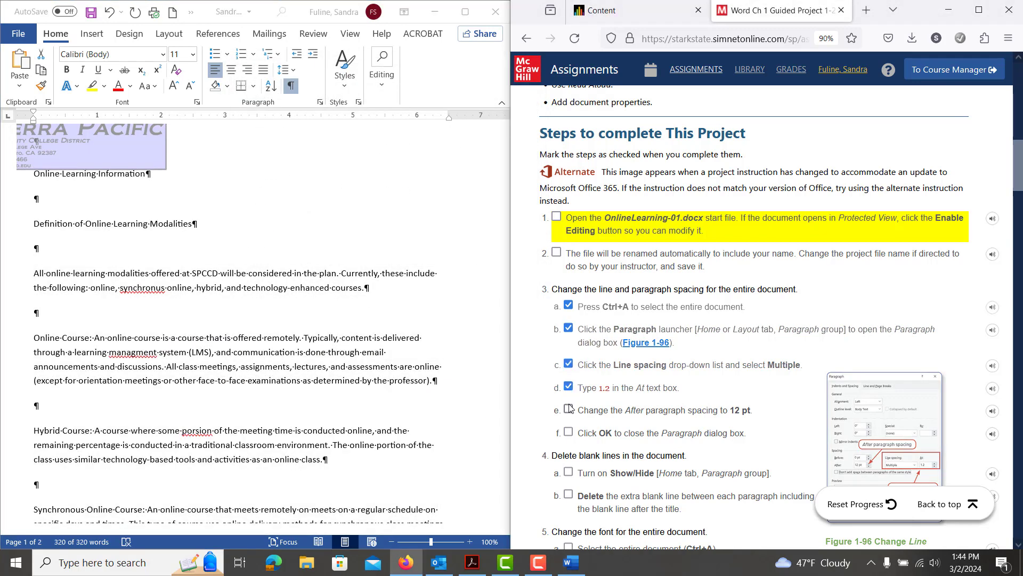
left_click(571, 435)
Step: Delete the blank lines after the title, after the "Definition of Online Learning Modalities" line, and after the introductory paragraph
scroll(571, 434, "down", 4)
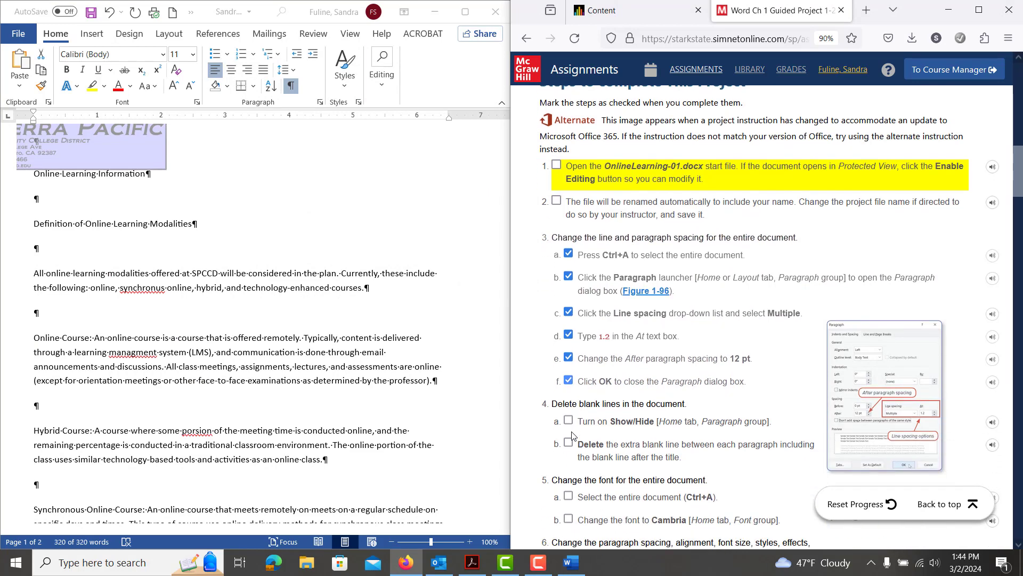
scroll(572, 435, "down", 2)
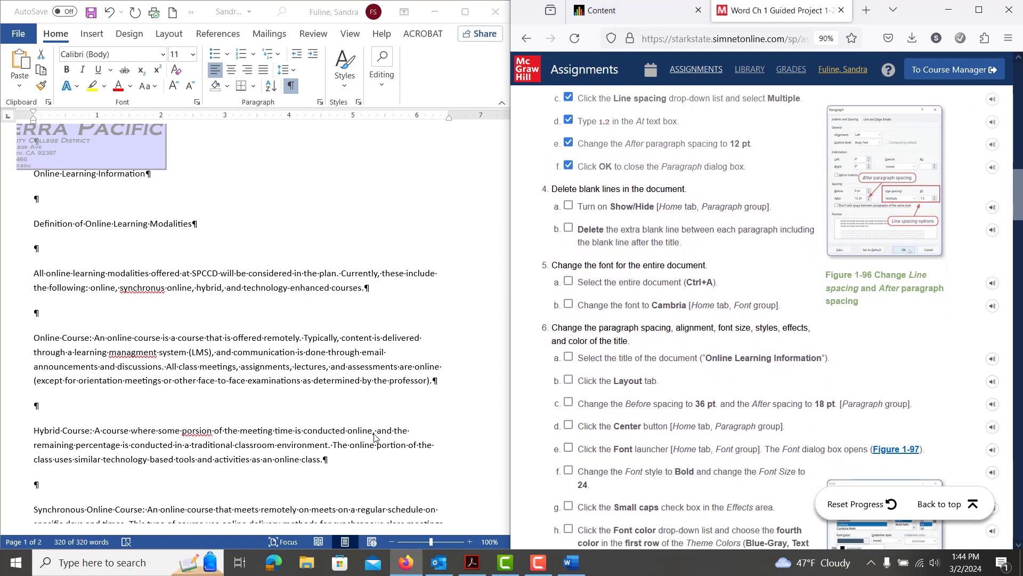
left_click(40, 200)
left_click(40, 200)
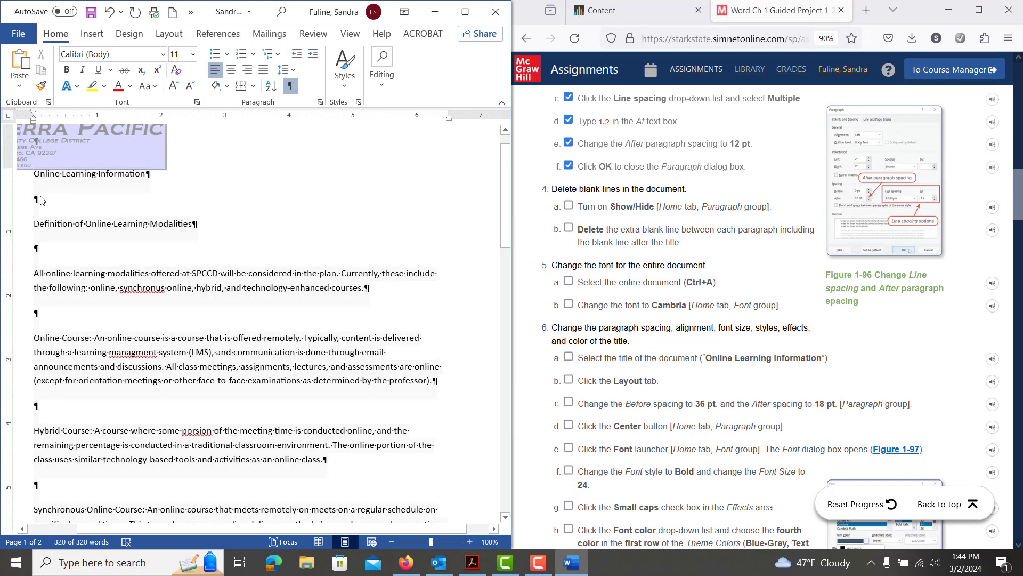
key("Delete")
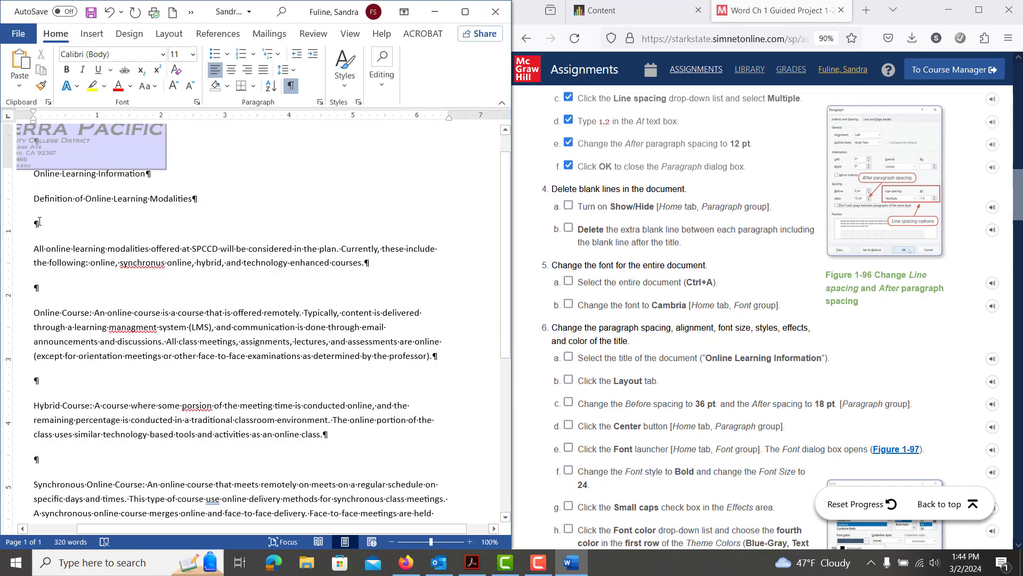
key("Delete")
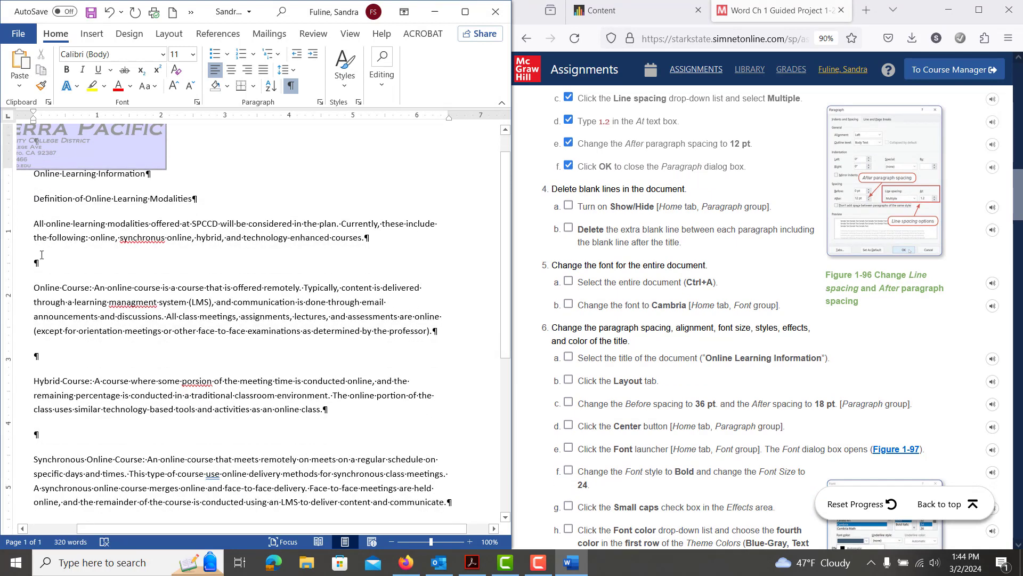
left_click(41, 264)
key("Delete")
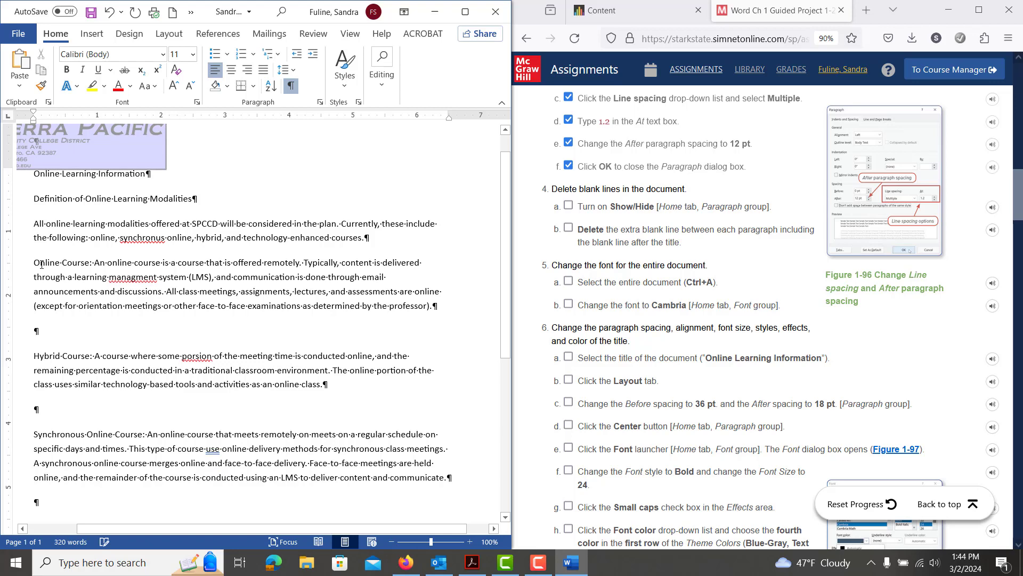
Step: Delete the blank lines after the Online, Hybrid, Synchronous Online and Technology-Enhanced Course paragraphs, and mark instruction steps 4a and 4b as completed
left_click(45, 331)
key("Delete")
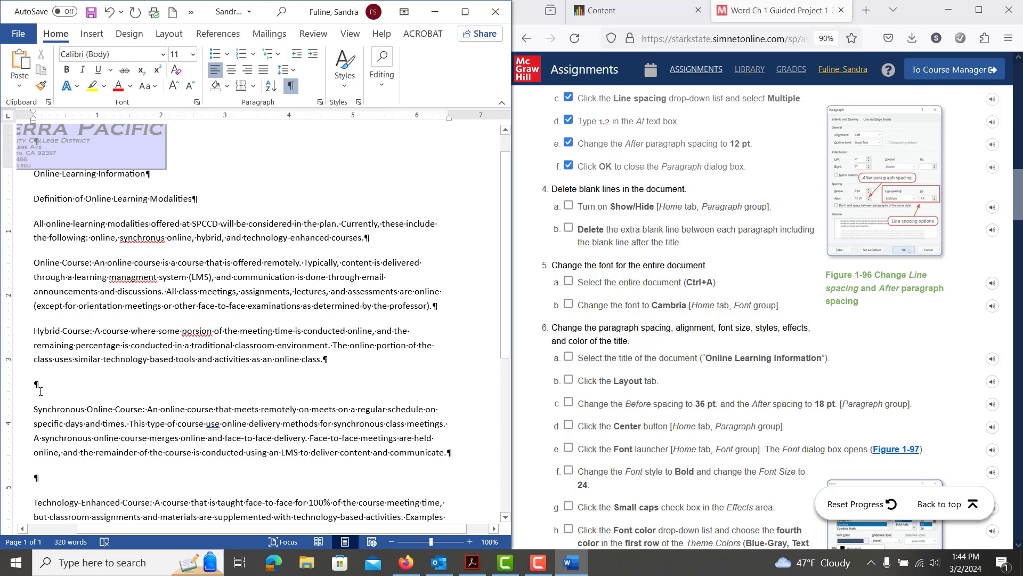
key("Delete")
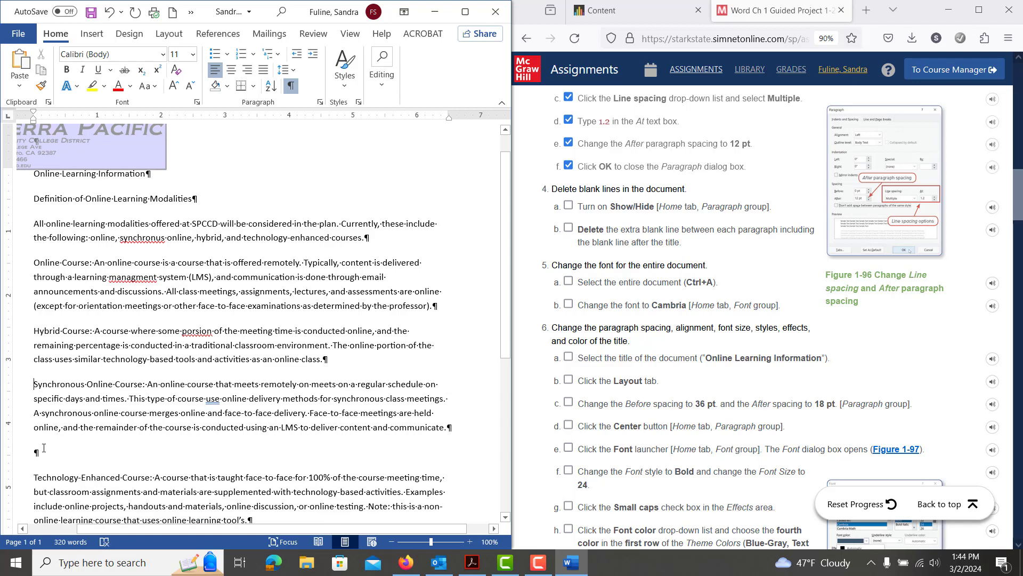
key("Delete")
scroll(44, 450, "down", 3)
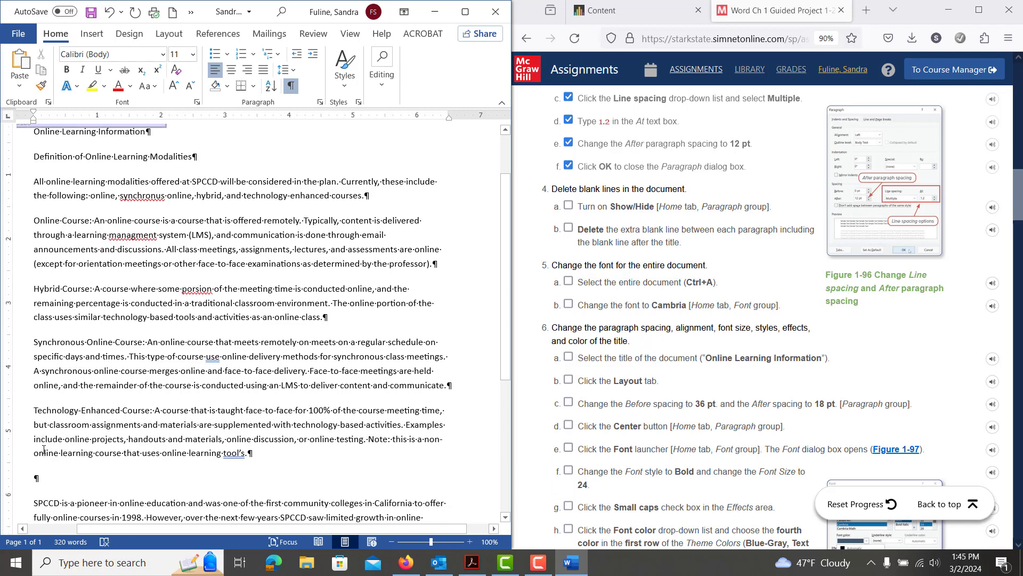
key("Delete")
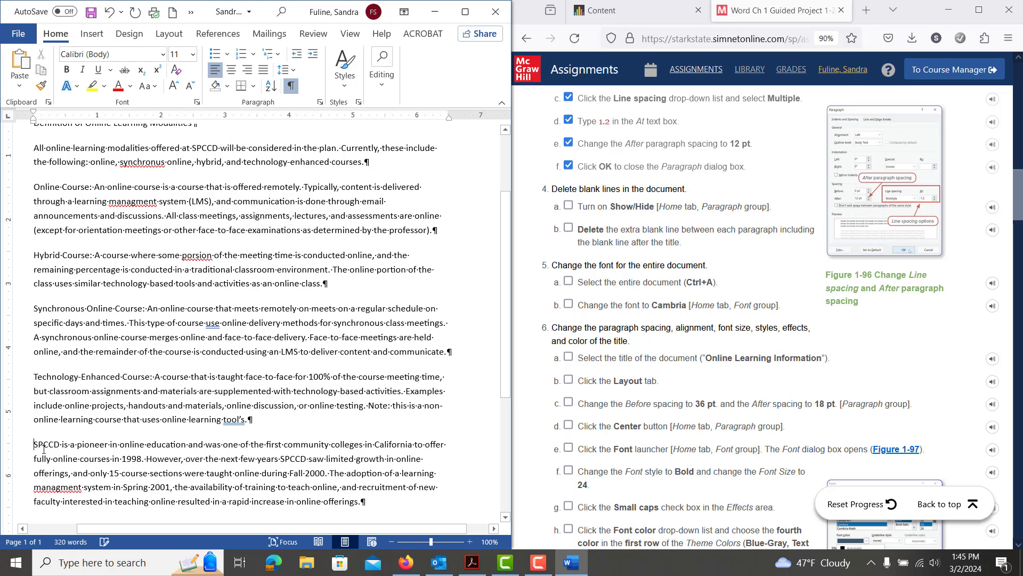
scroll(43, 449, "down", 6)
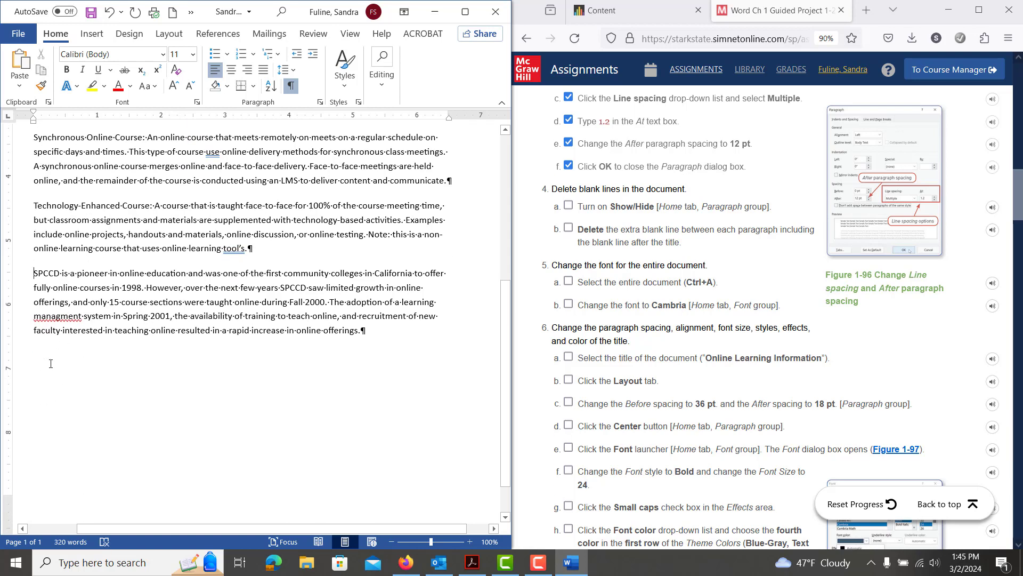
scroll(59, 356, "up", 12)
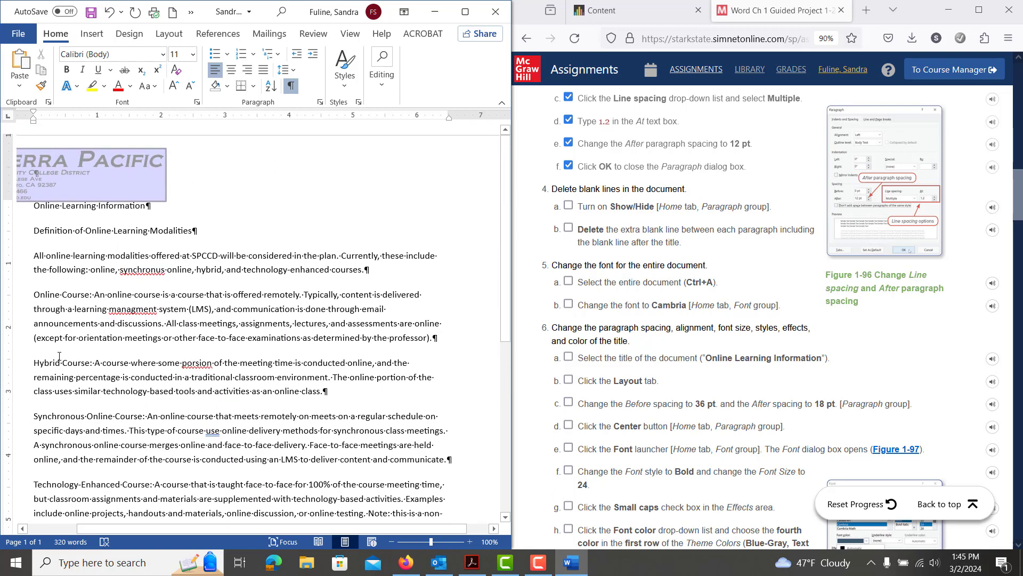
left_click(569, 206)
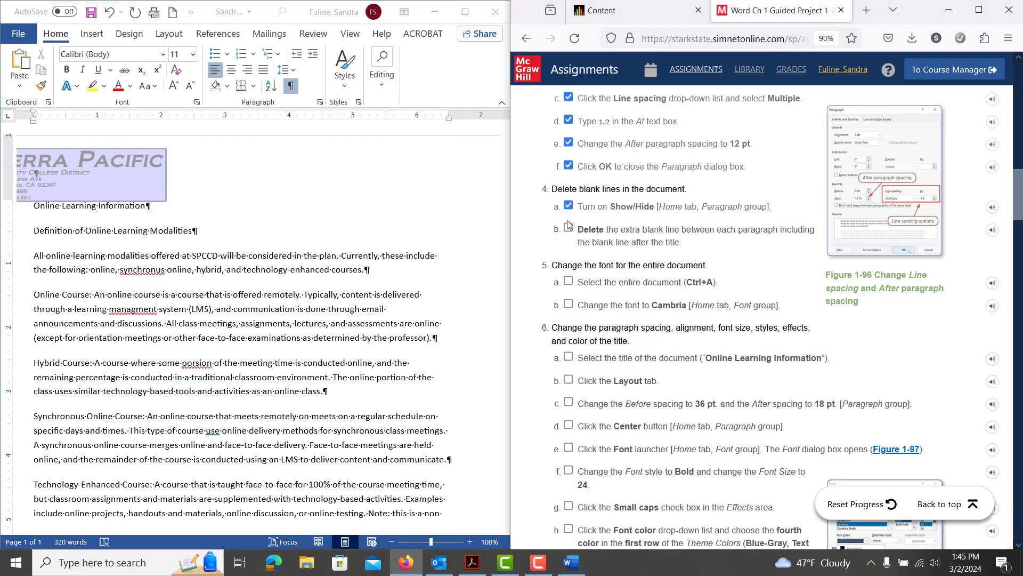
left_click(569, 229)
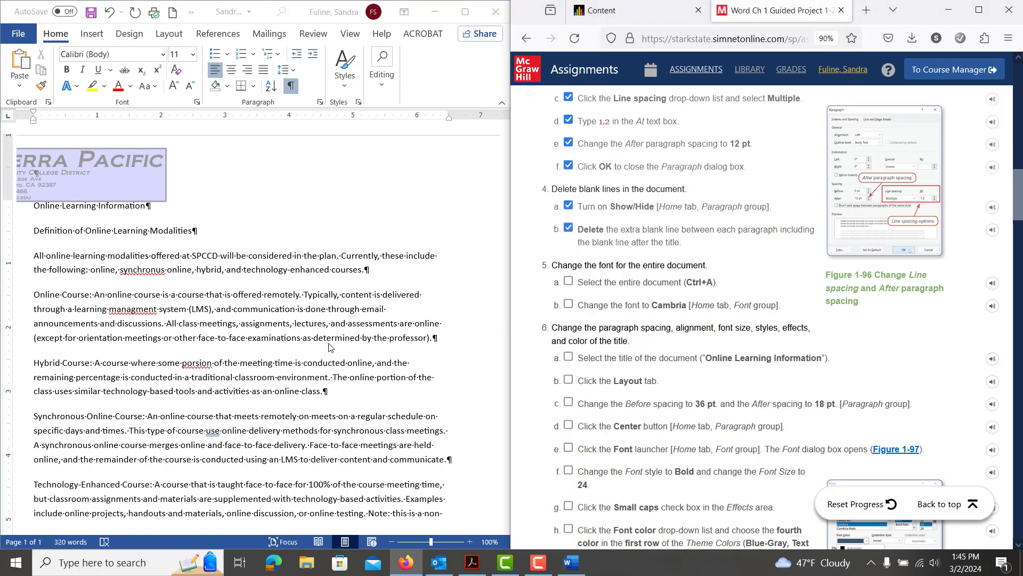
Step: Change the entire document's font to Cambria and mark instruction steps 5a and 5b as completed
key("ctrl+a")
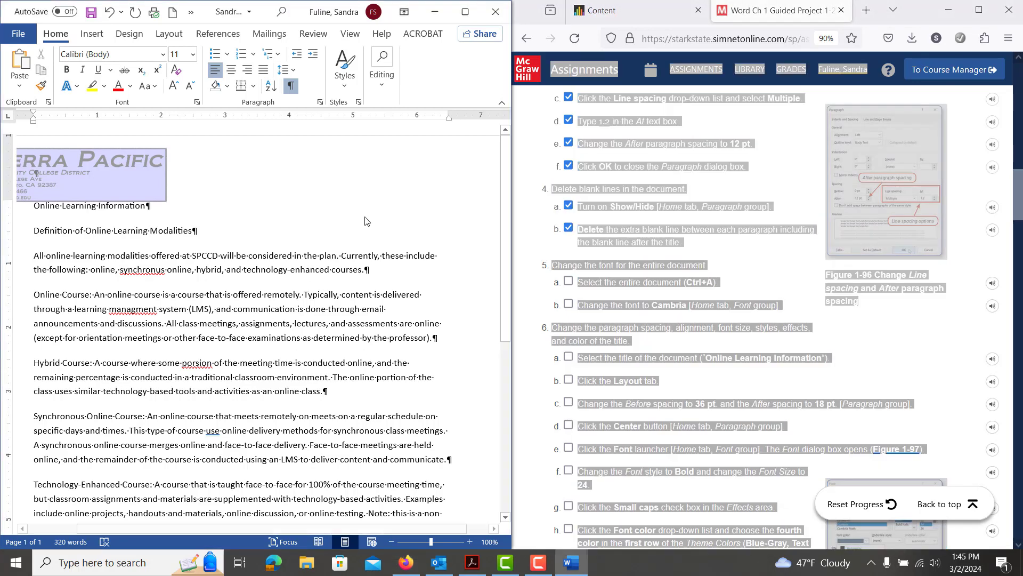
left_click(308, 259)
key("ctrl+a")
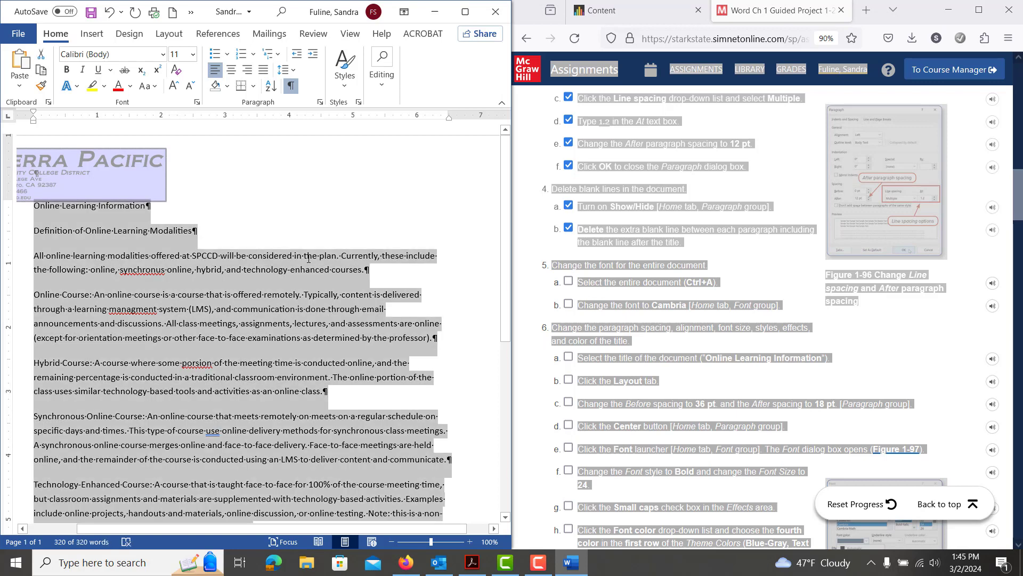
left_click(745, 266)
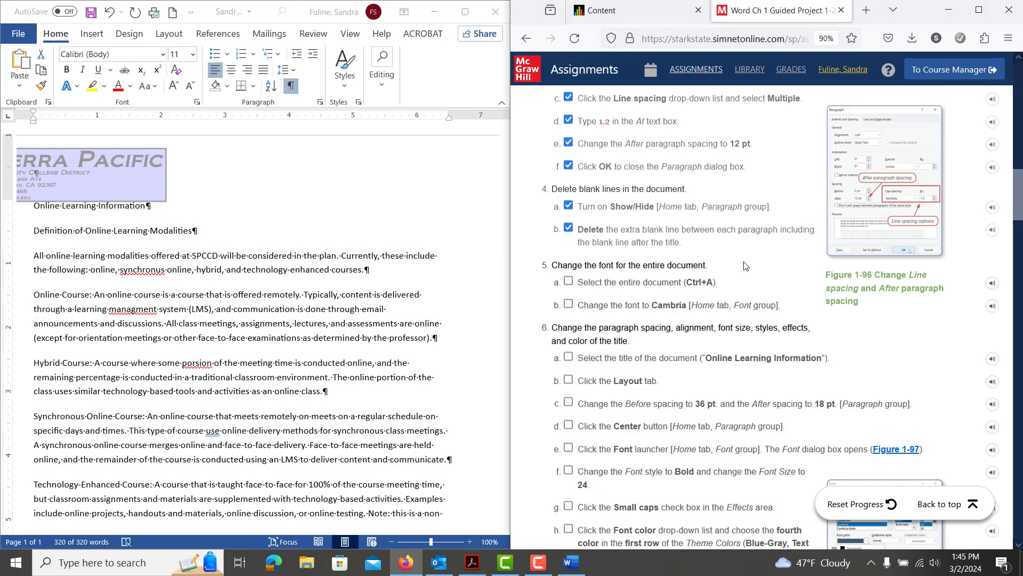
left_click(248, 341)
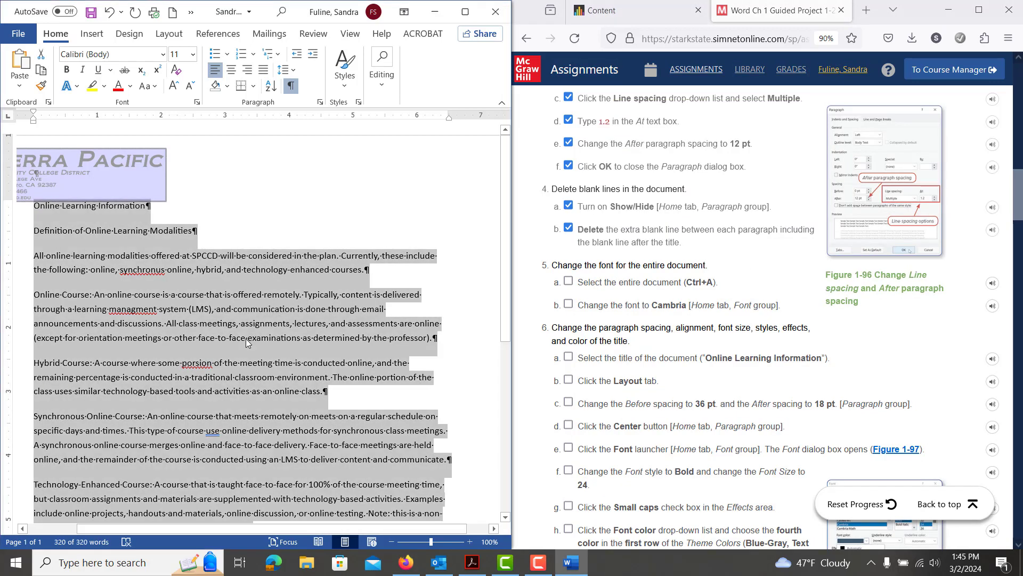
left_click(162, 54)
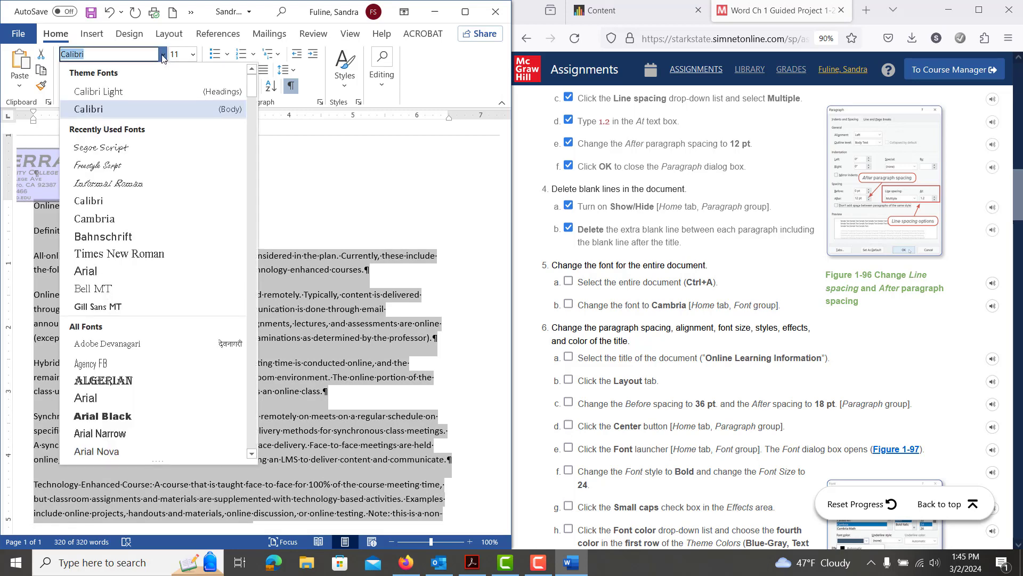
scroll(175, 356, "down", 15)
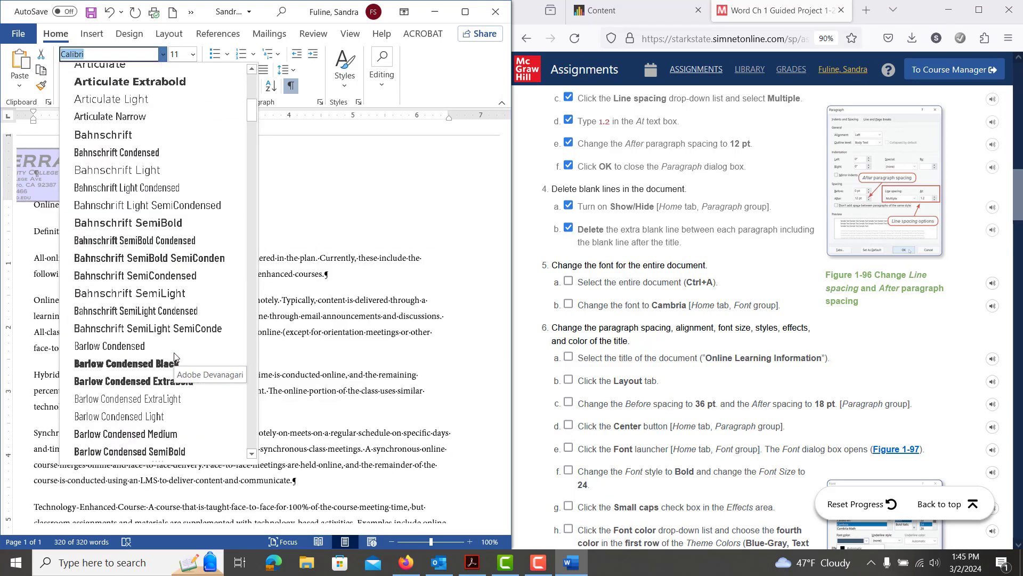
scroll(176, 356, "down", 12)
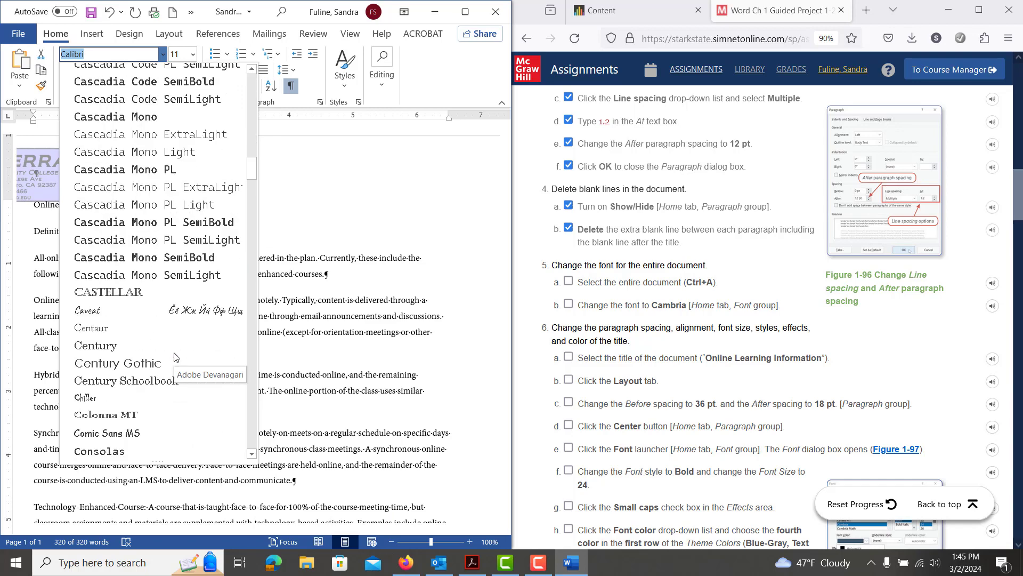
scroll(176, 356, "up", 4)
scroll(176, 356, "up", 3)
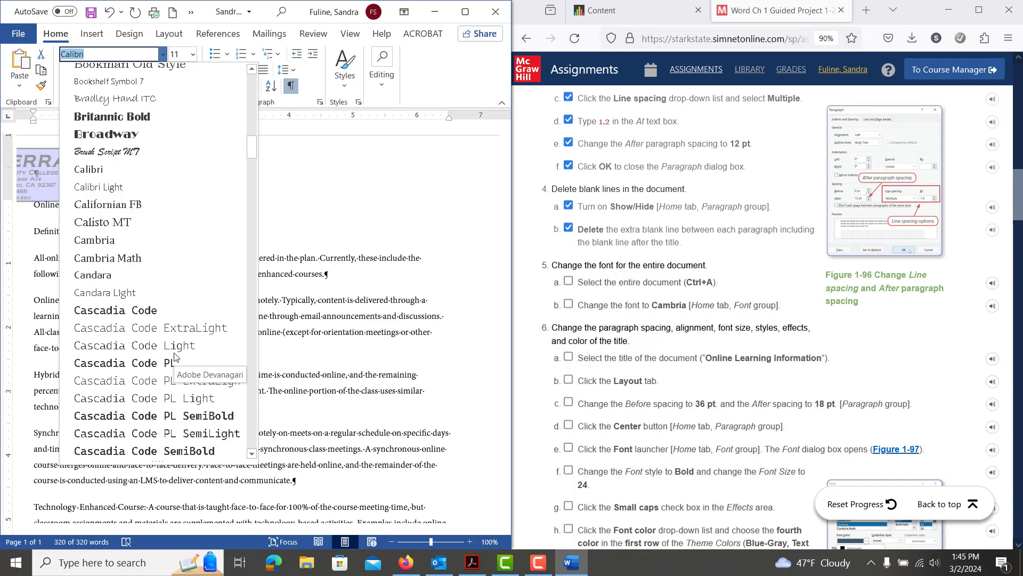
left_click(127, 241)
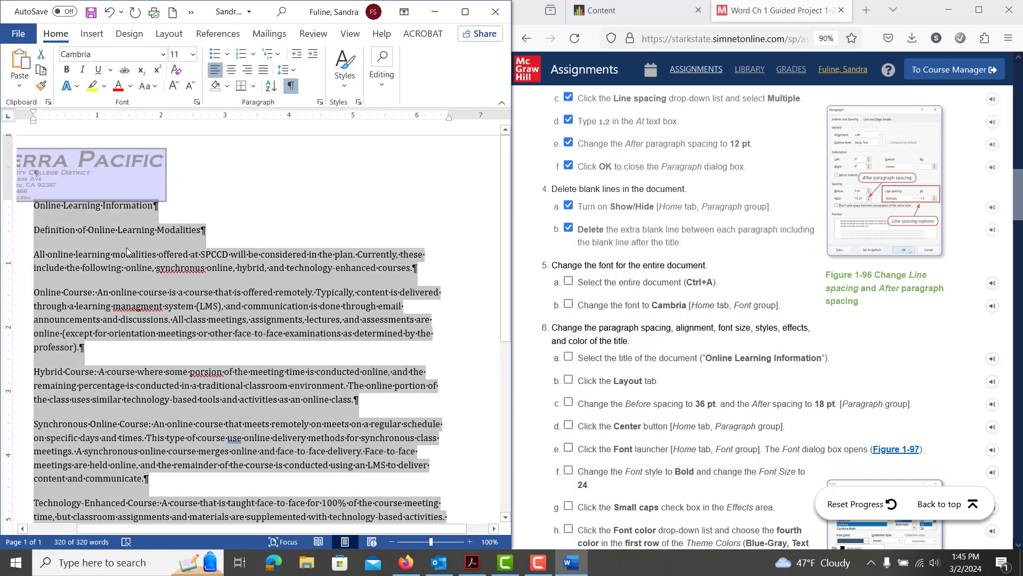
left_click(569, 282)
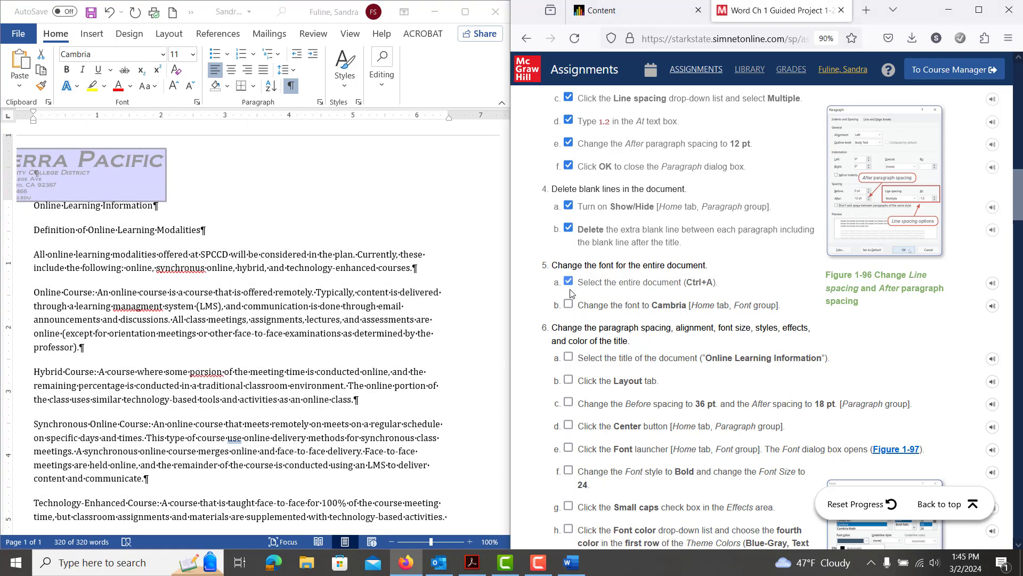
left_click(569, 305)
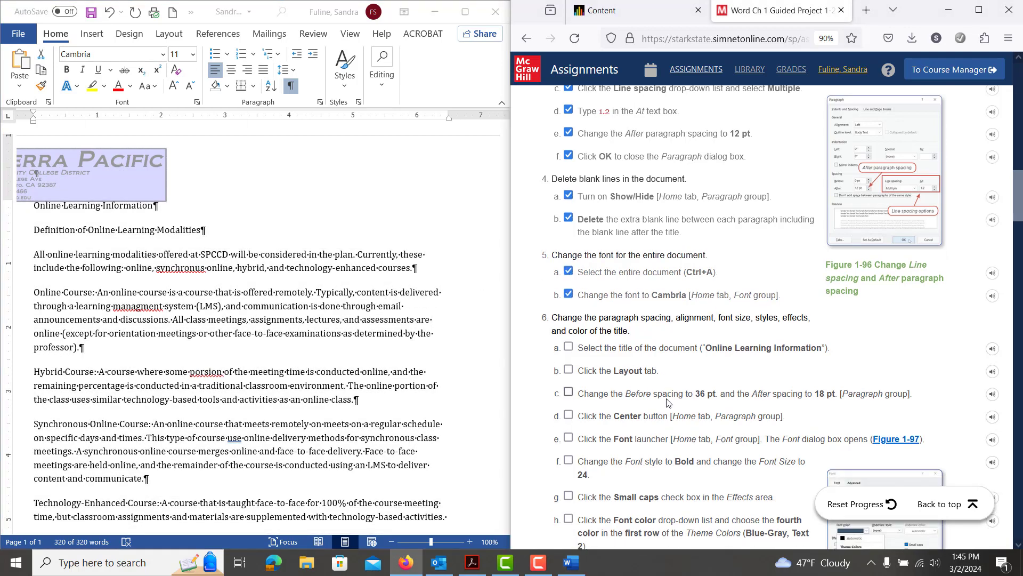
Step: Set the "Online Learning Information" title's paragraph spacing to 36 pt Before and 18 pt After
scroll(666, 402, "down", 4)
scroll(666, 403, "down", 2)
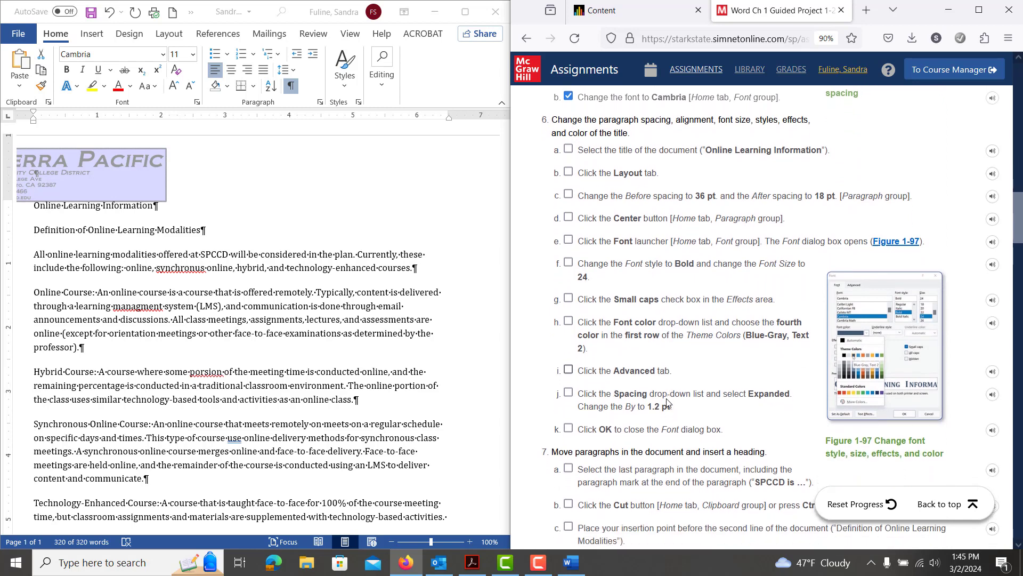
left_click(167, 255)
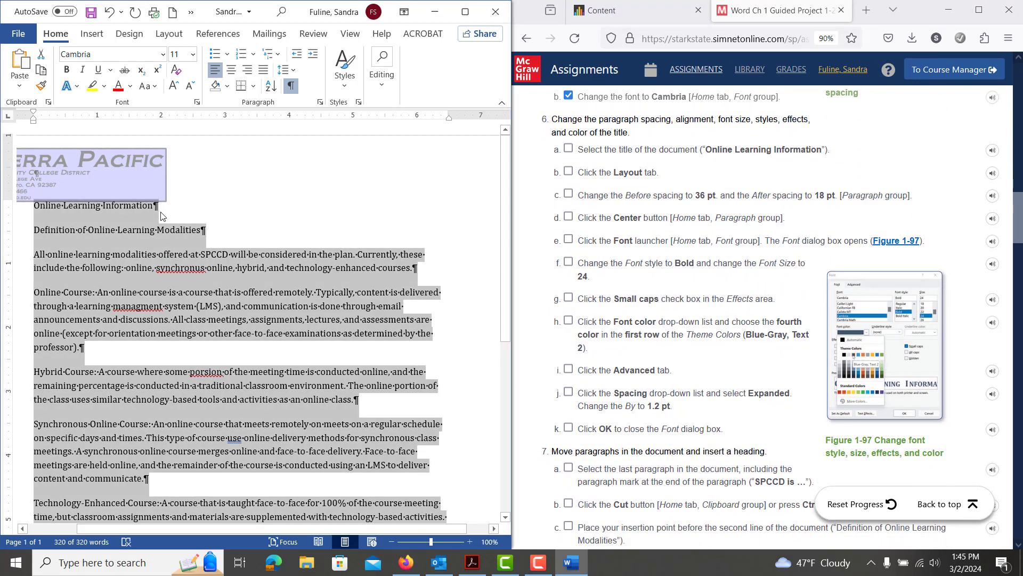
left_click(162, 216)
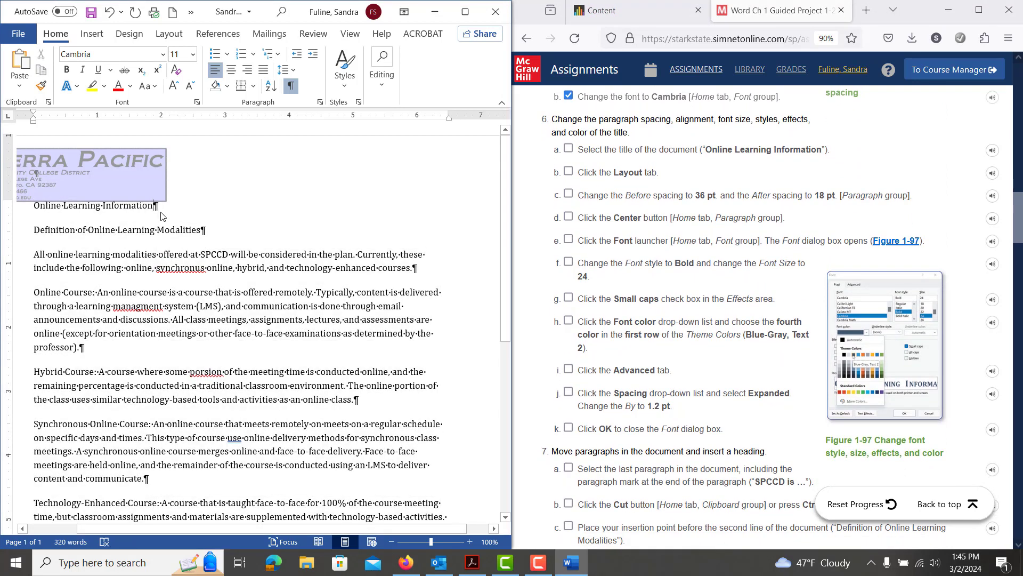
left_click(18, 212)
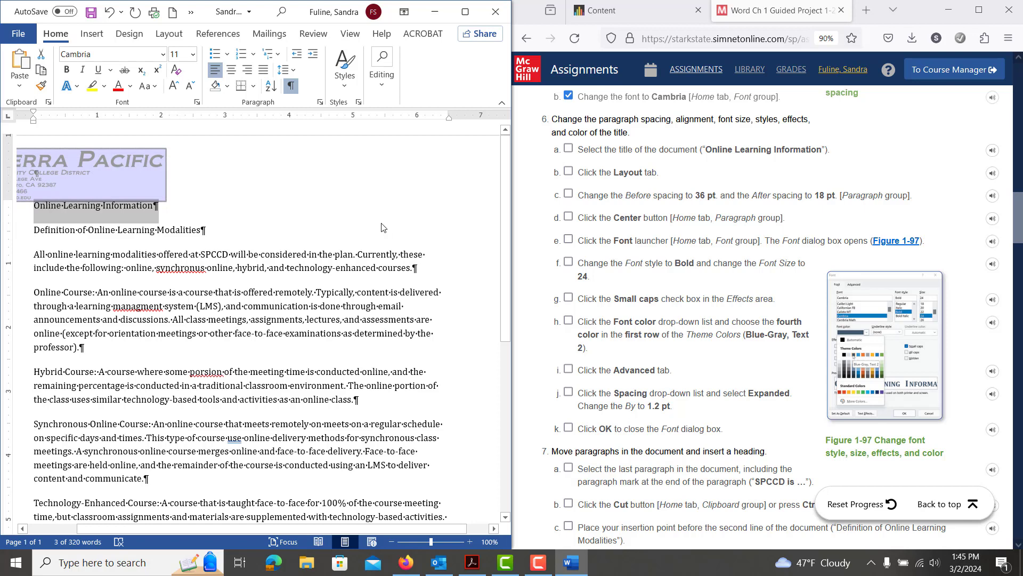
left_click(170, 37)
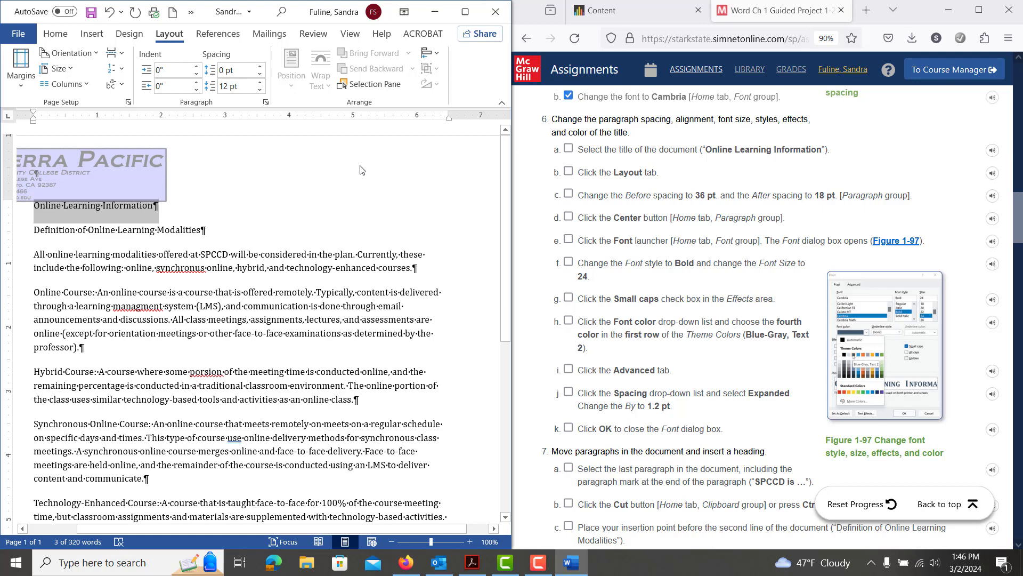
left_click(261, 67)
left_click(261, 67)
left_click(260, 67)
left_click(260, 67)
left_click(261, 67)
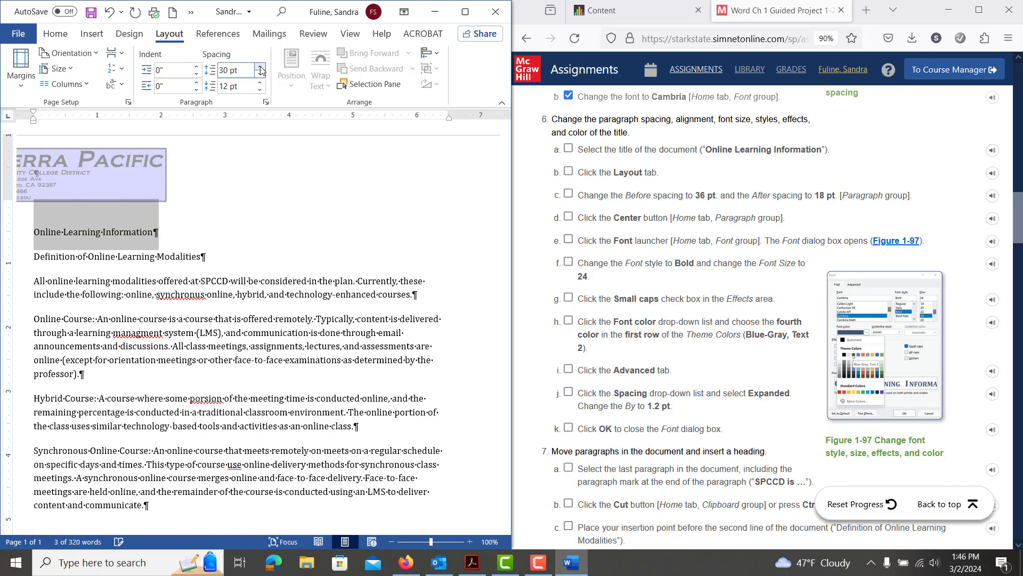
left_click(261, 67)
left_click(261, 83)
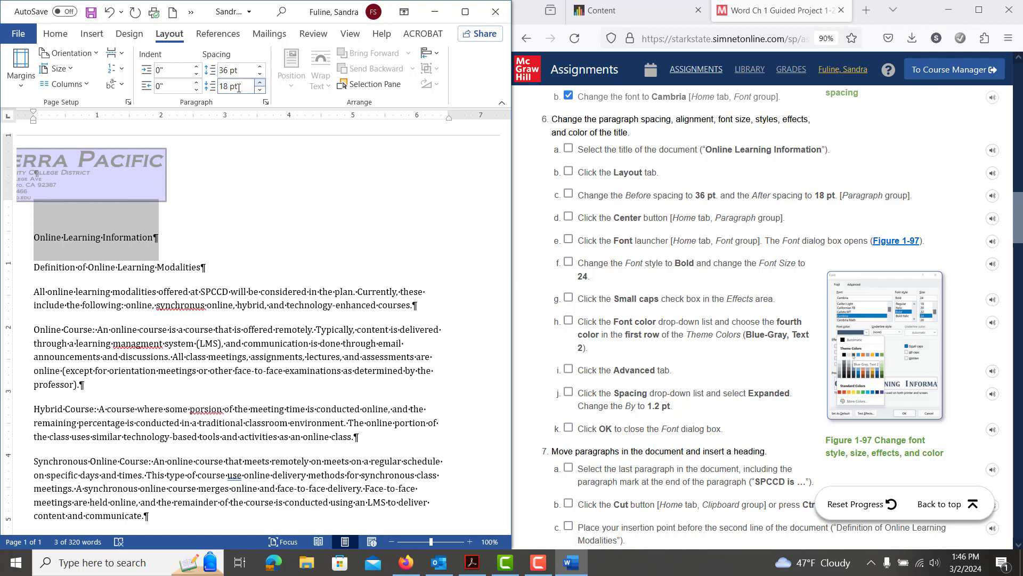
Step: Center the "Online Learning Information" title and set its font style to Bold and its font size to 24
left_click(54, 35)
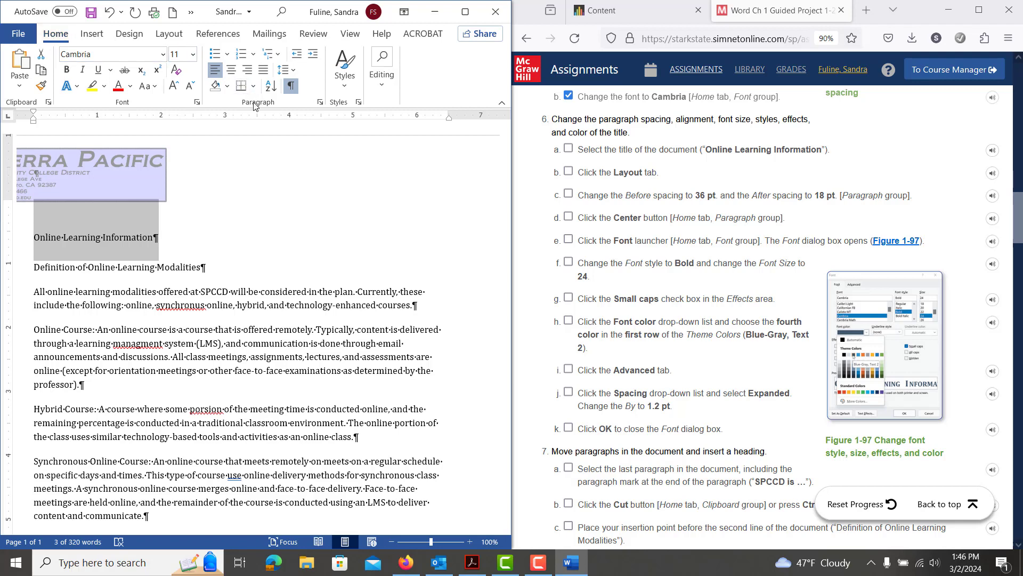
left_click(231, 74)
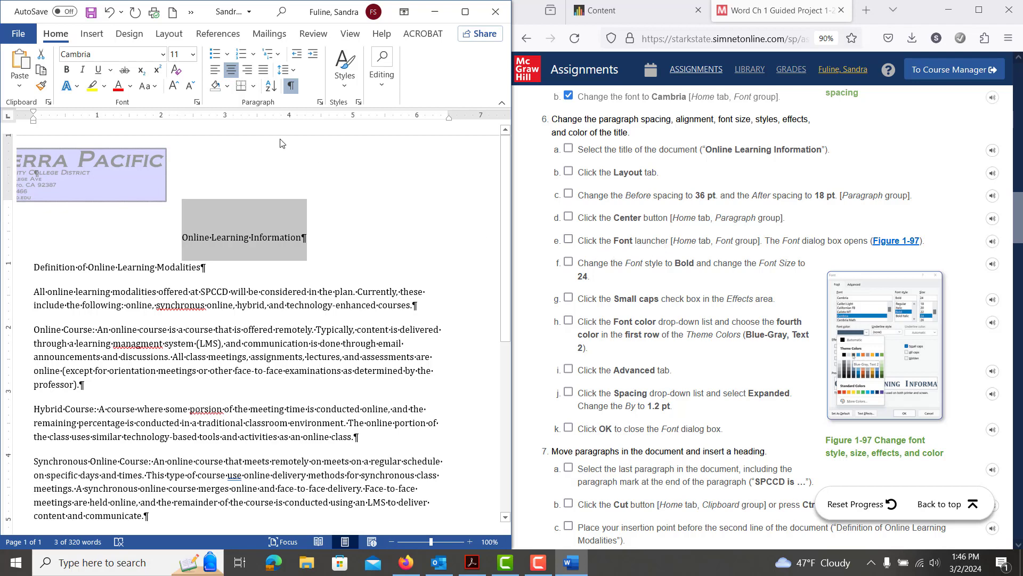
left_click(196, 103)
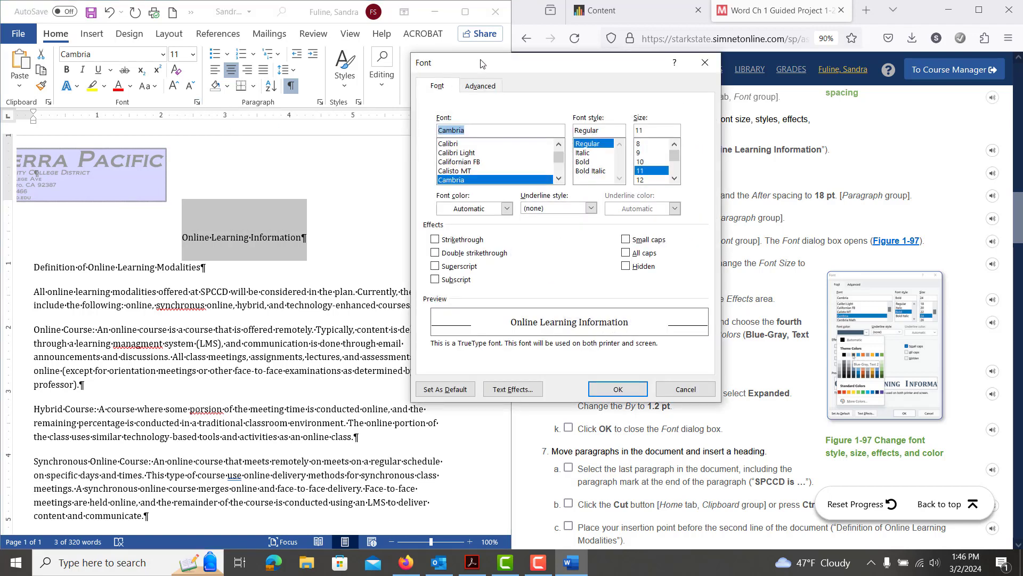
left_click_drag(481, 63, 240, 91)
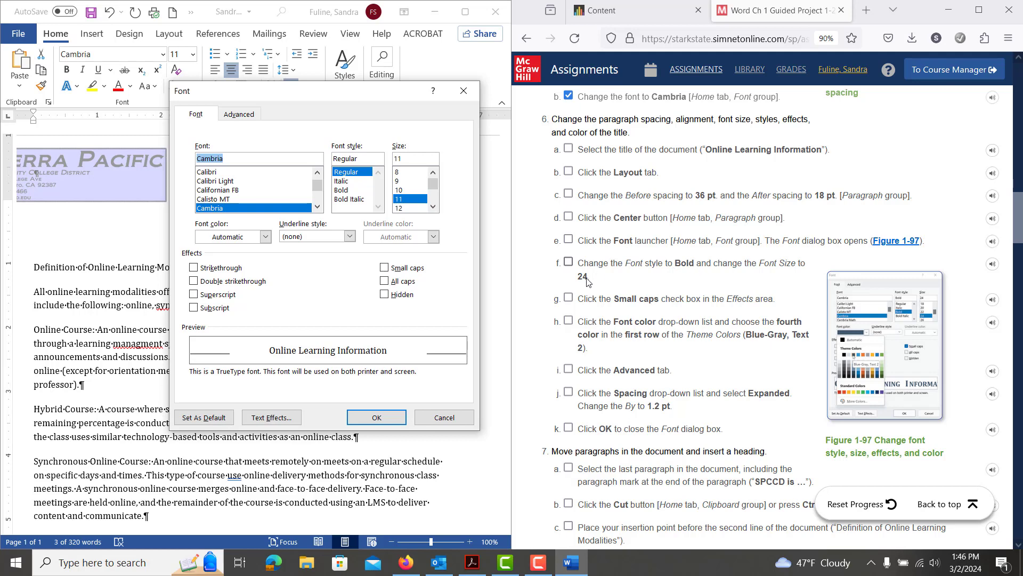
left_click(341, 190)
left_click(433, 206)
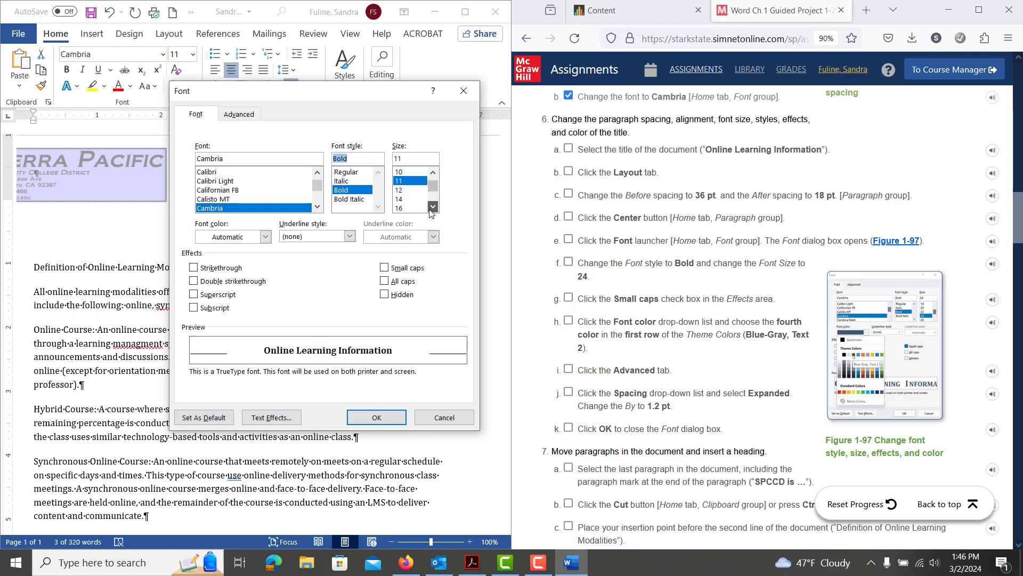
double_click(432, 207)
left_click(433, 206)
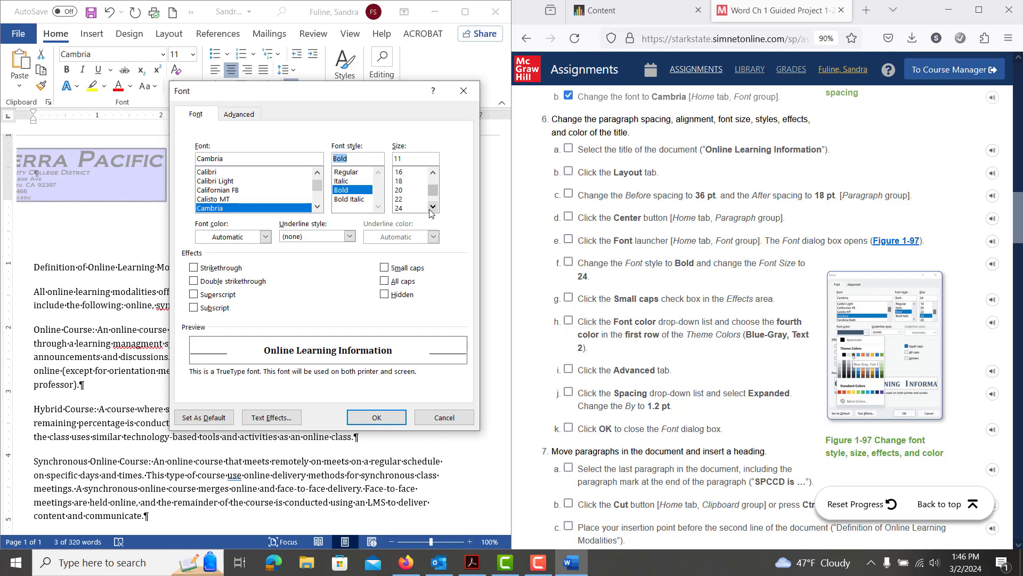
left_click(418, 208)
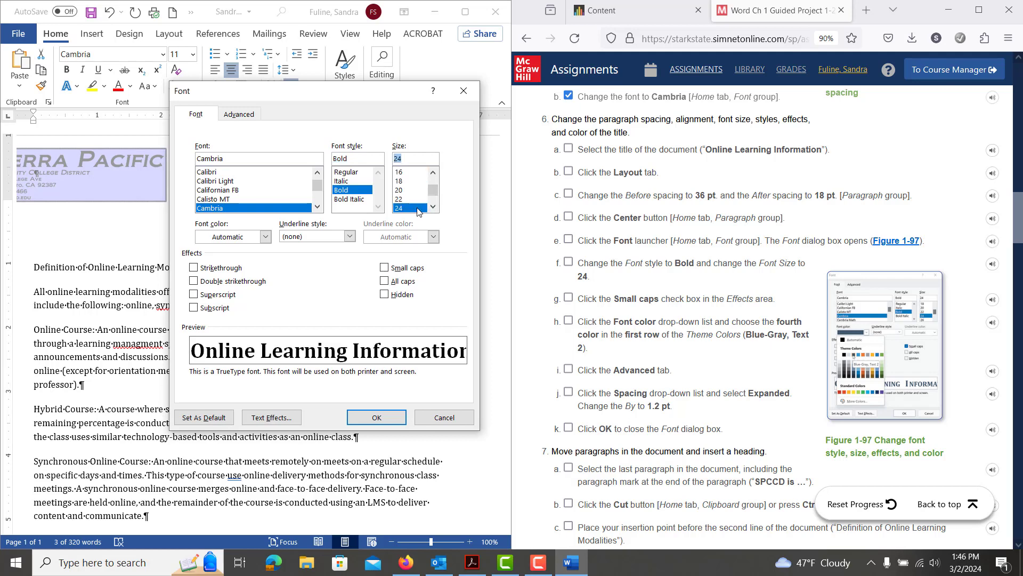
Step: Give the title the Small caps effect and the Blue-Gray, Text 2 font color
left_click(385, 268)
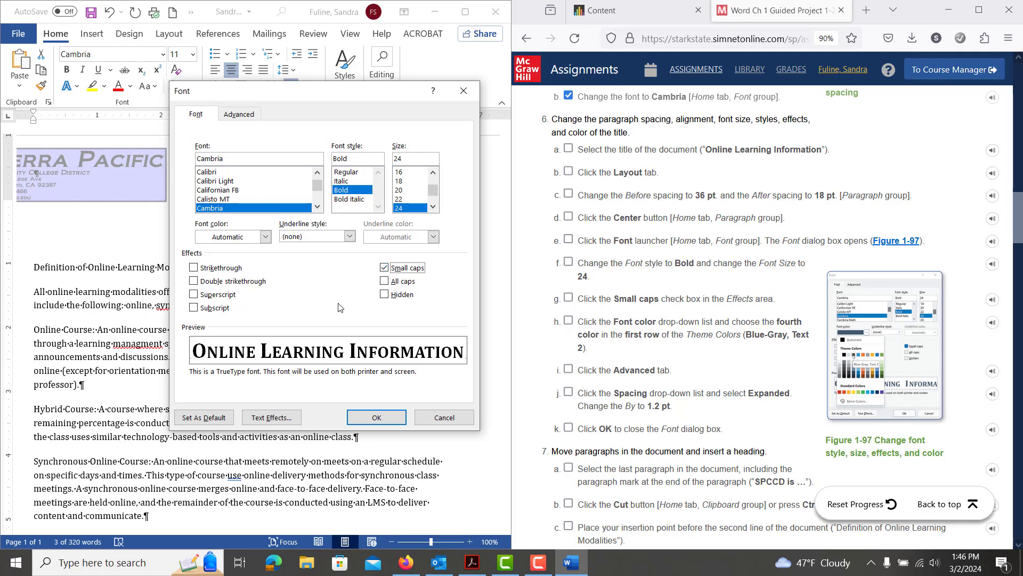
left_click(234, 238)
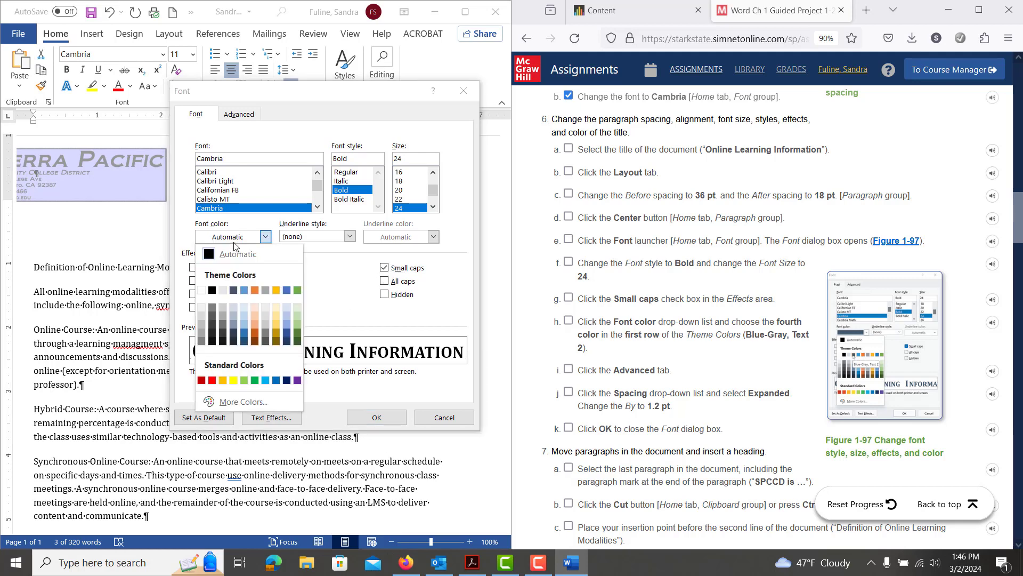
left_click(233, 290)
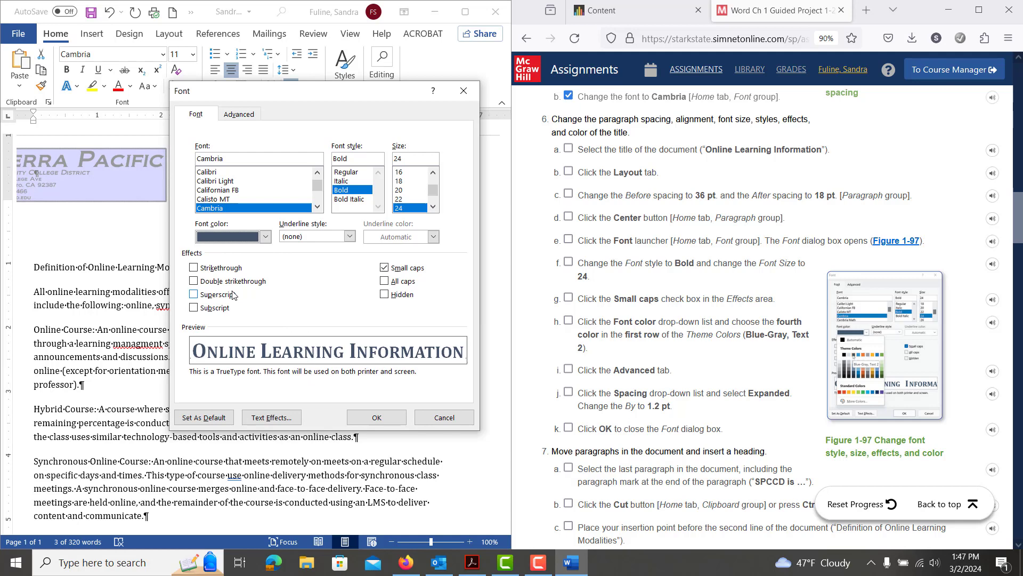
Step: Expand the title's character spacing by 1.2 pt and apply the font settings
left_click(240, 115)
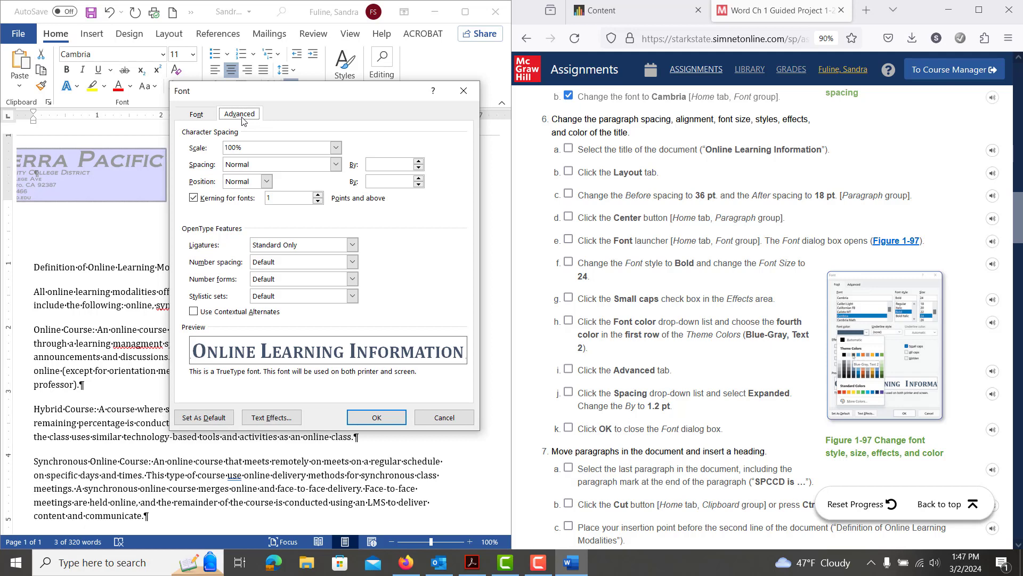
left_click(281, 165)
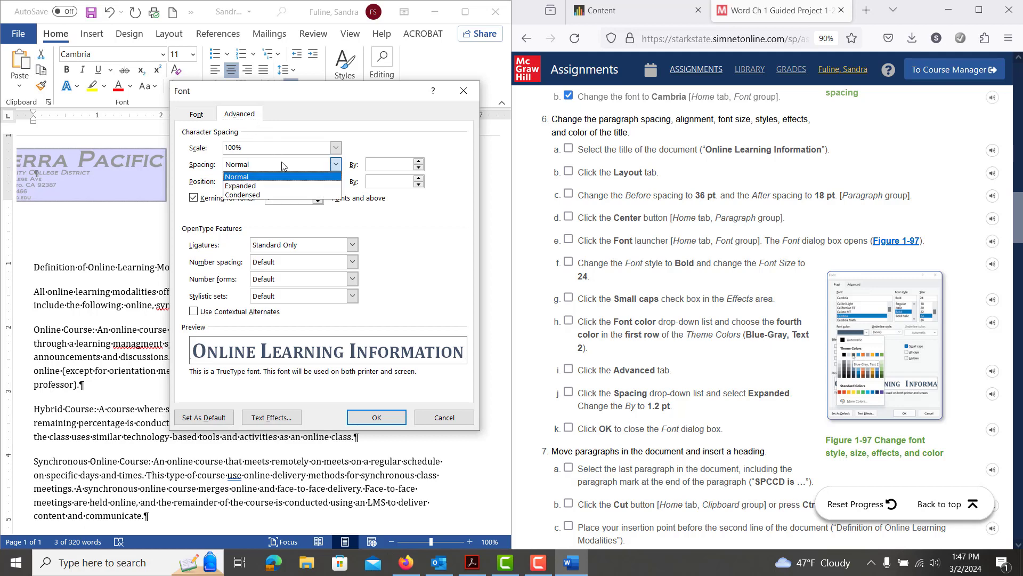
left_click(262, 186)
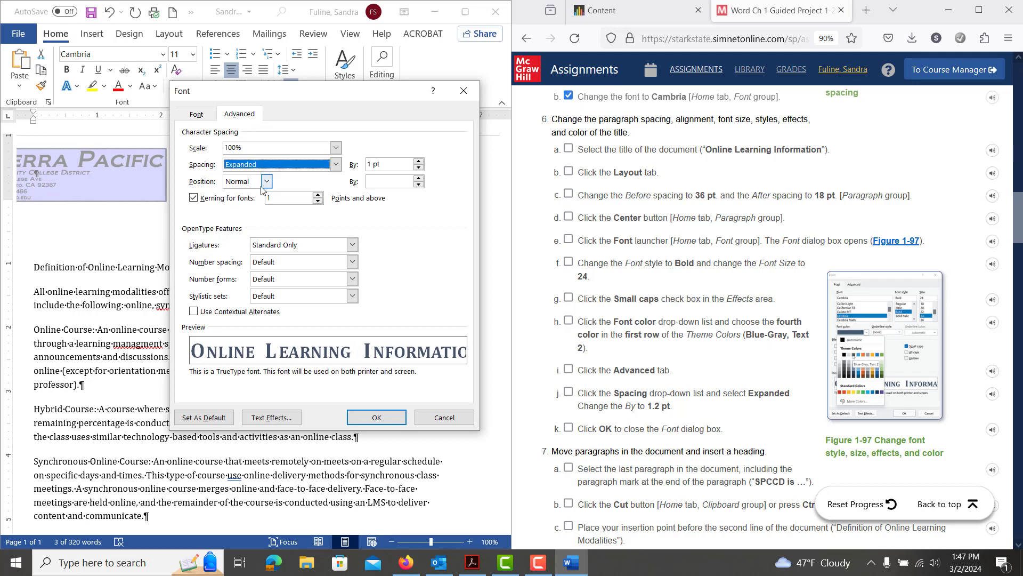
left_click(418, 162)
left_click(418, 162)
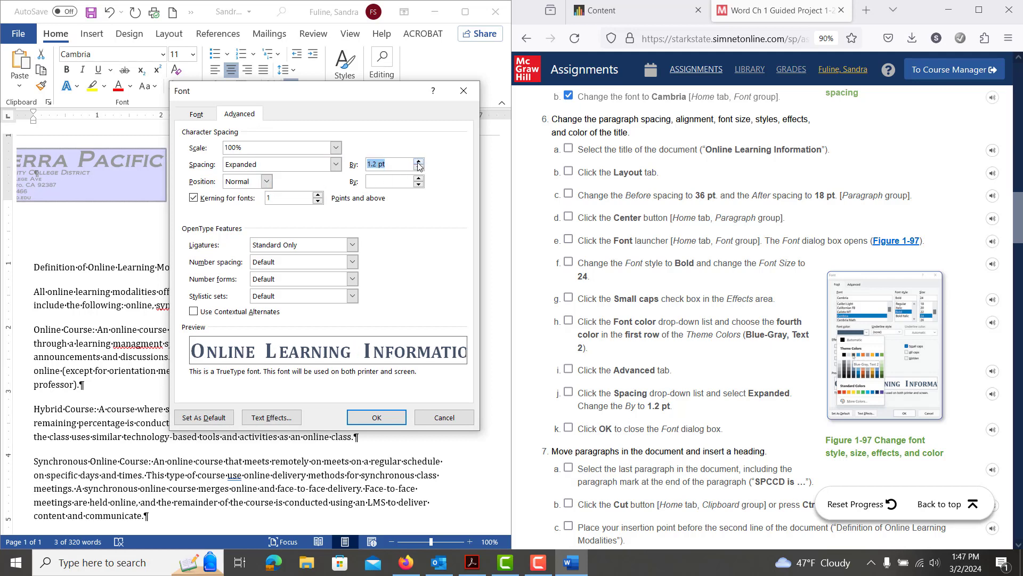
left_click(376, 419)
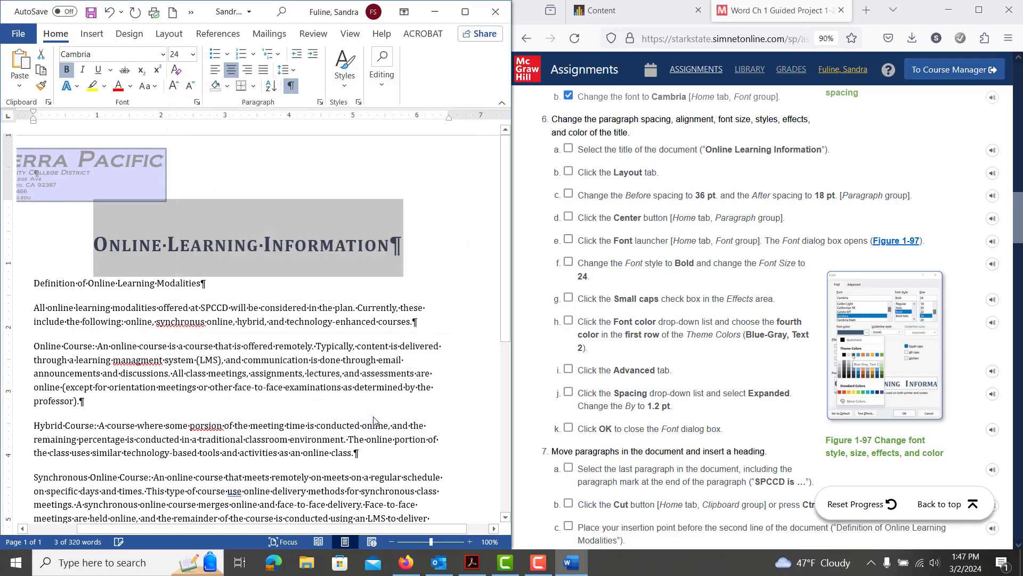
Step: Mark instruction steps 6a through 6k as completed
left_click(568, 149)
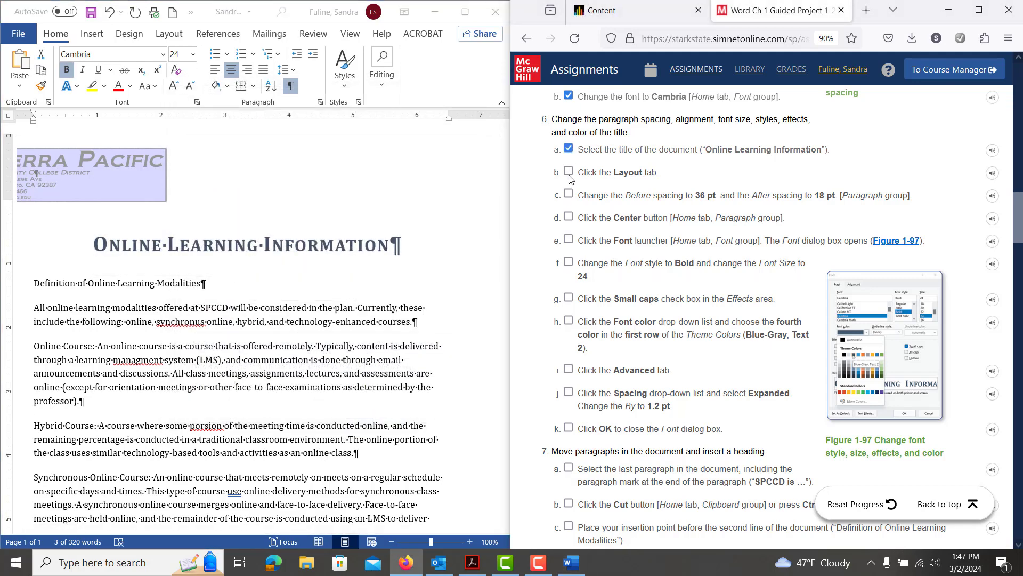
left_click(568, 172)
left_click(568, 194)
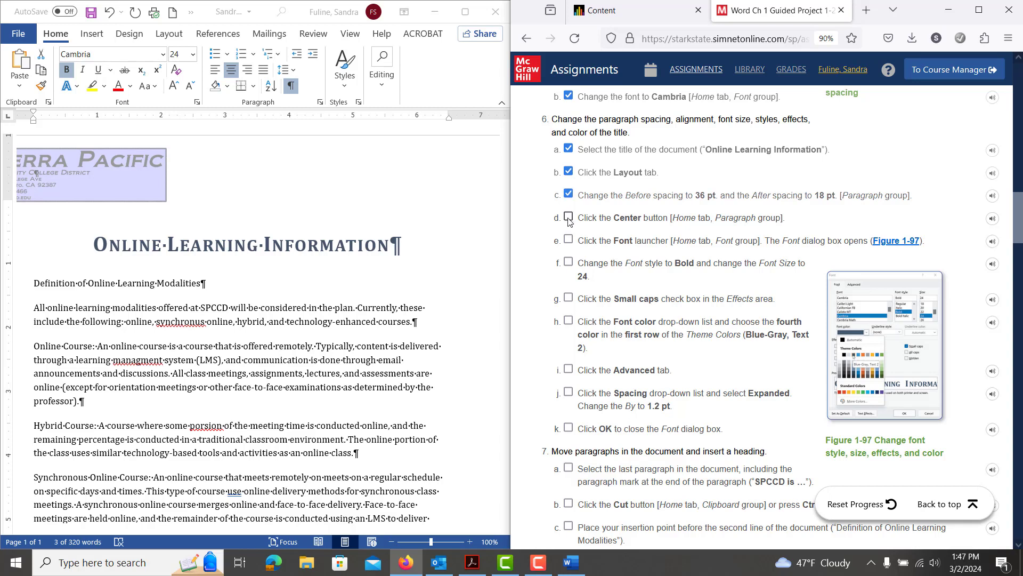
left_click(568, 216)
left_click(569, 240)
left_click(569, 261)
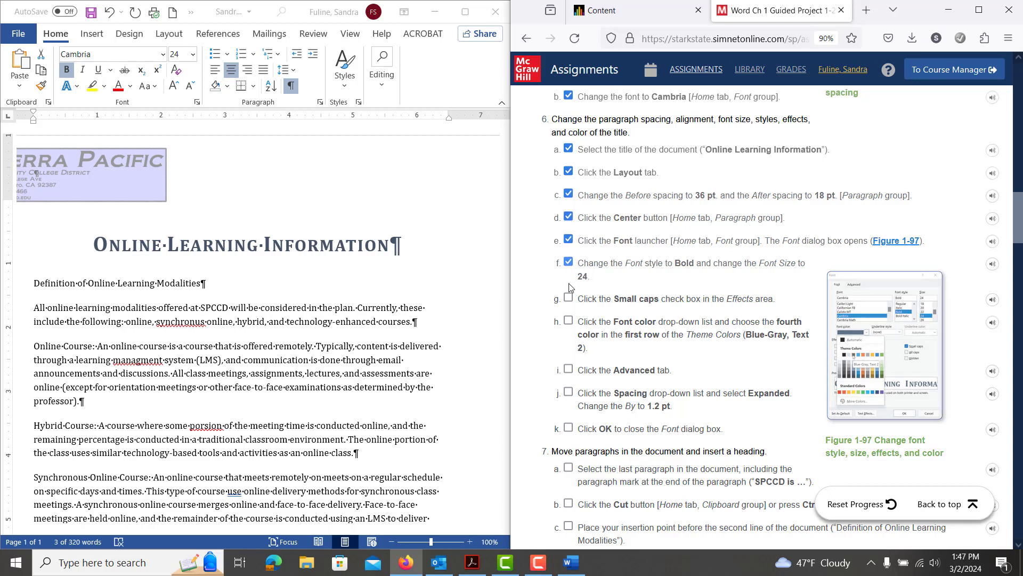
left_click(568, 297)
left_click(568, 320)
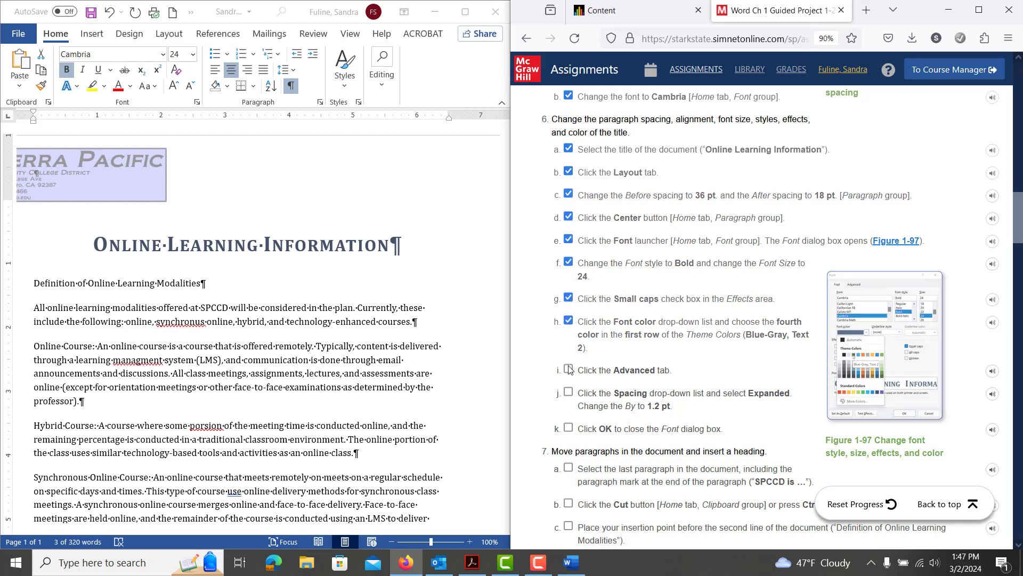
left_click(569, 369)
left_click(569, 393)
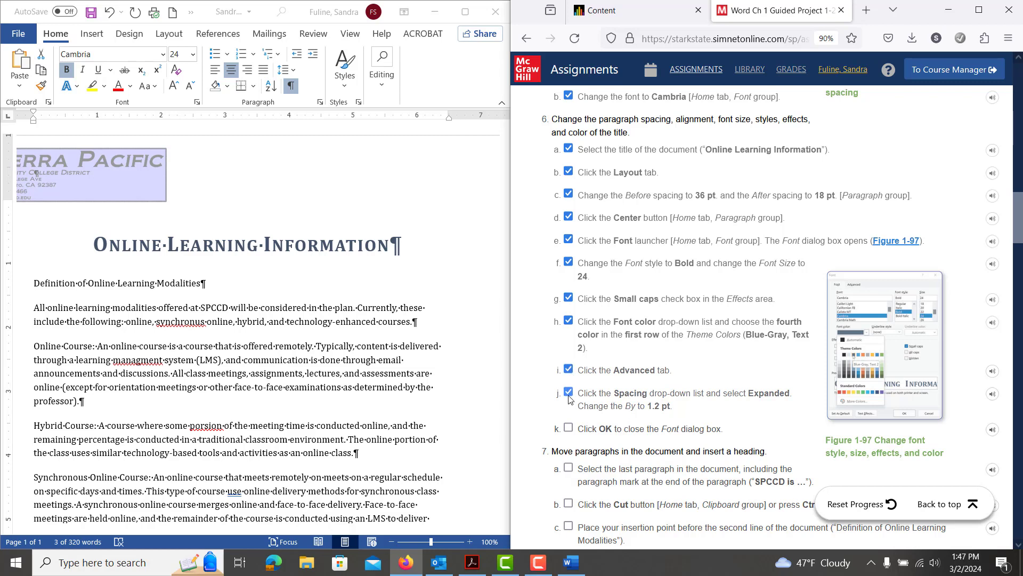
left_click(569, 428)
Step: Move the last paragraph, beginning "SPCCD is", to directly before the "Definition of Online Learning Modalities" line
scroll(701, 418, "down", 3)
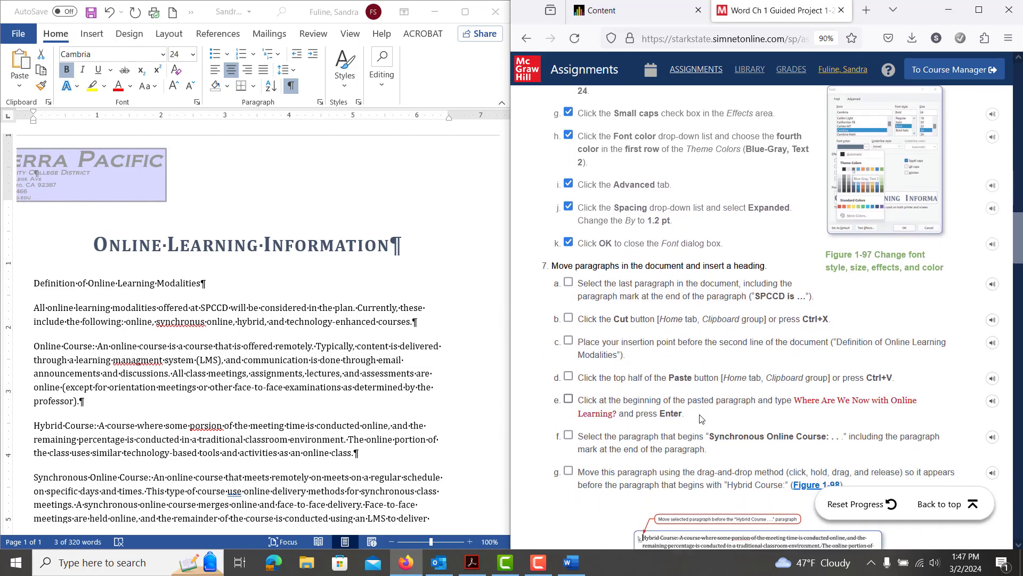
scroll(701, 419, "down", 2)
scroll(285, 437, "down", 8)
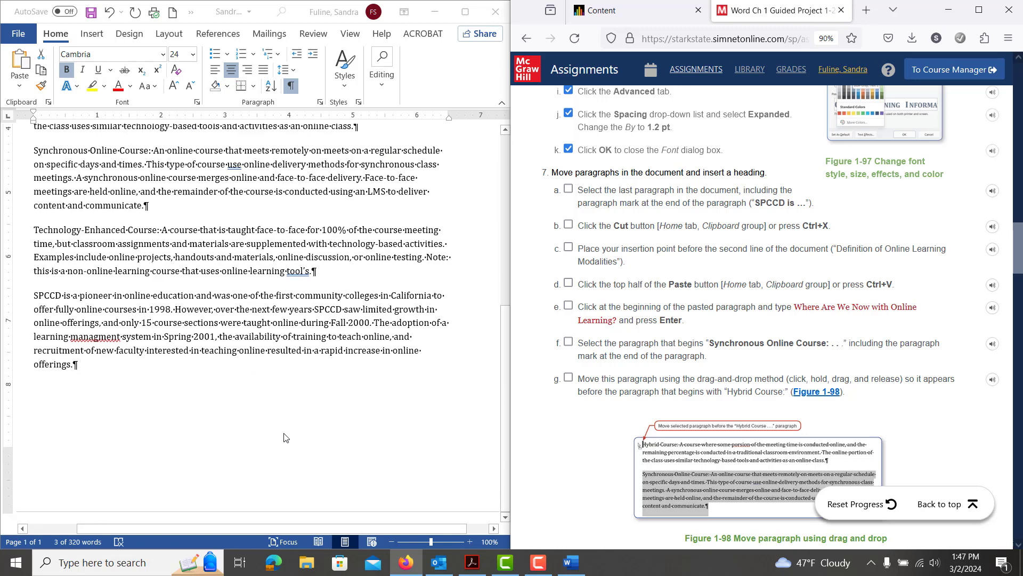
left_click(32, 294)
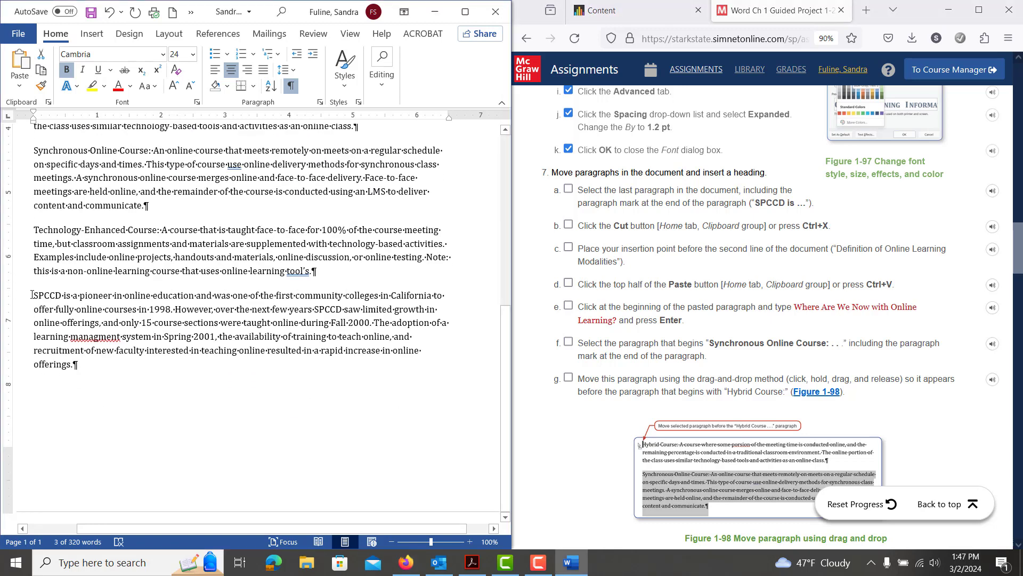
left_click_drag(32, 294, 87, 361)
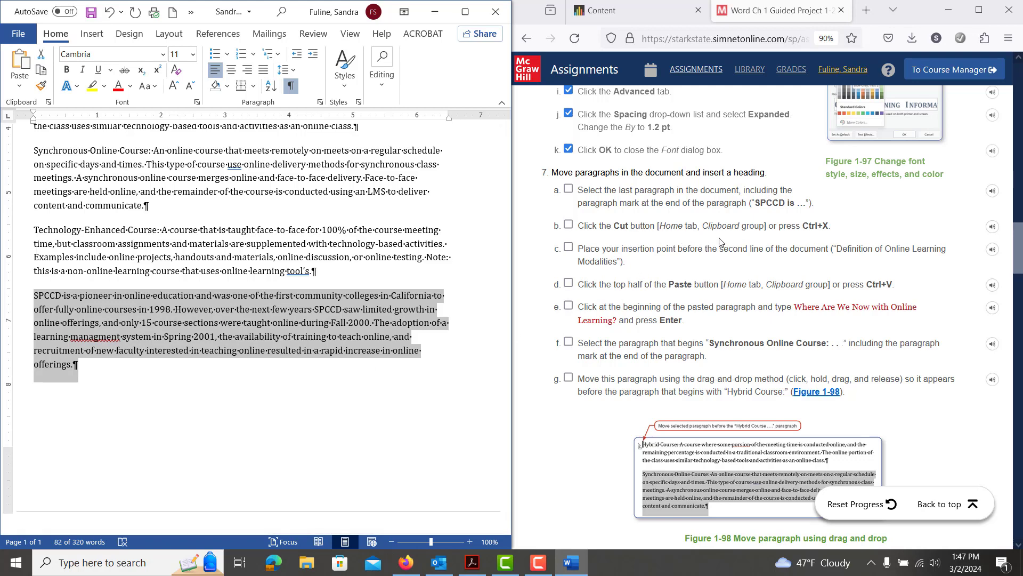
key("ctrl+x")
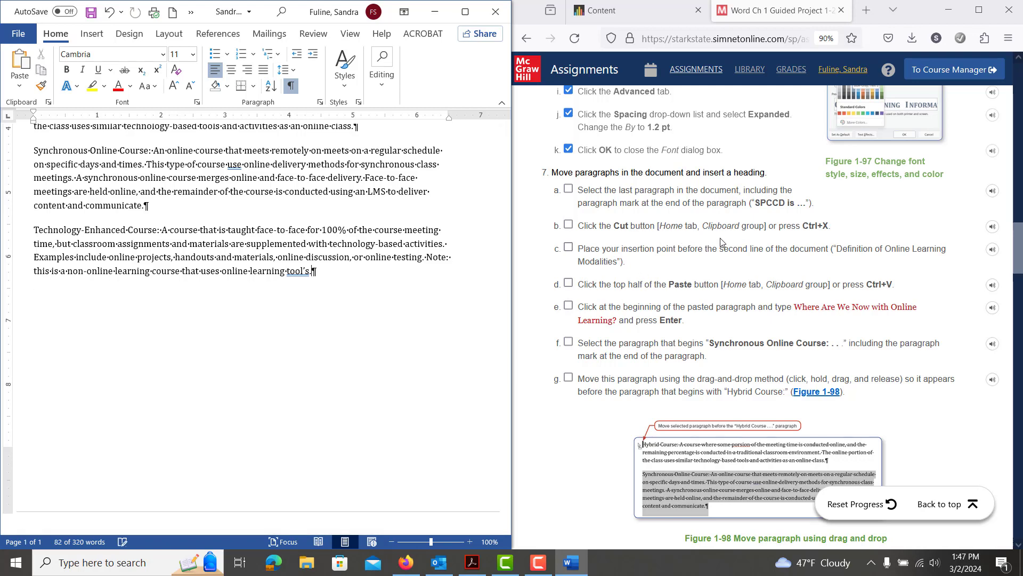
scroll(292, 257, "up", 6)
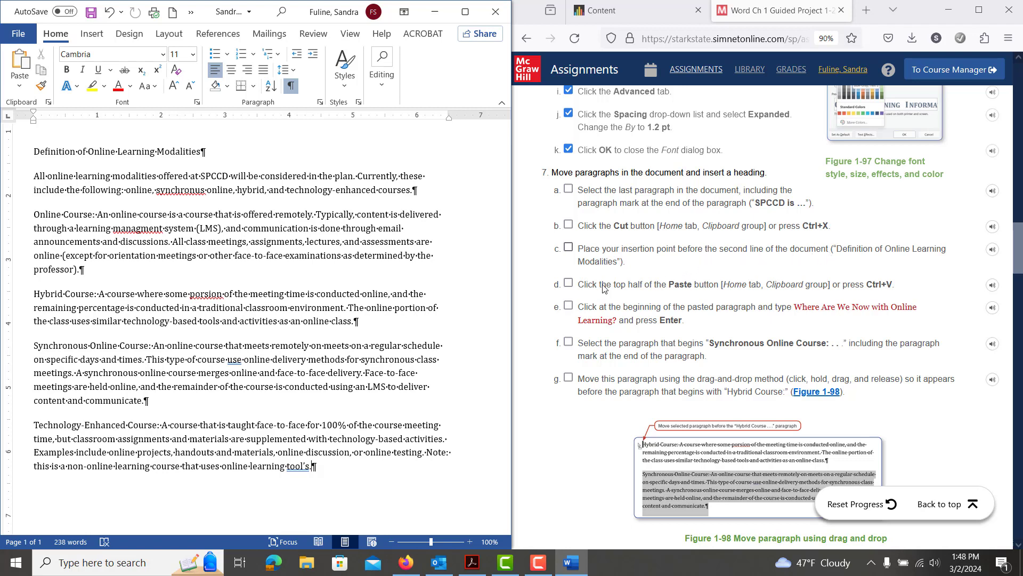
scroll(68, 291, "up", 4)
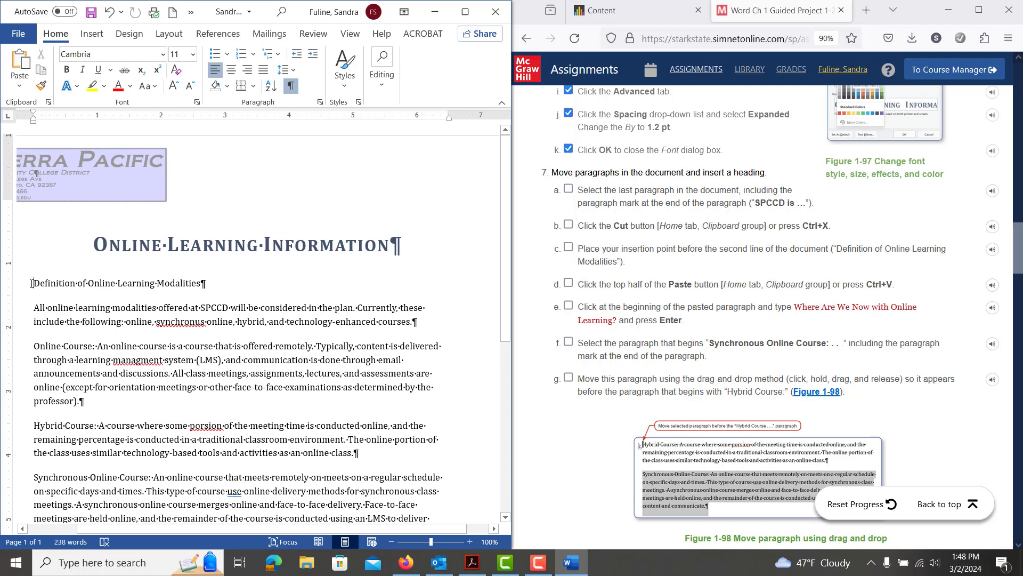
left_click(35, 283)
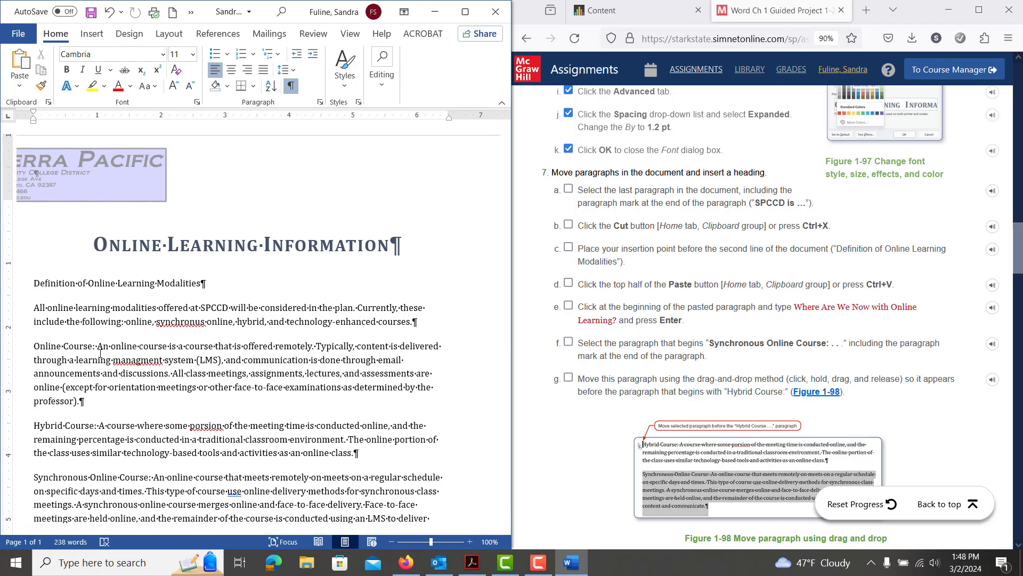
key("ctrl+v")
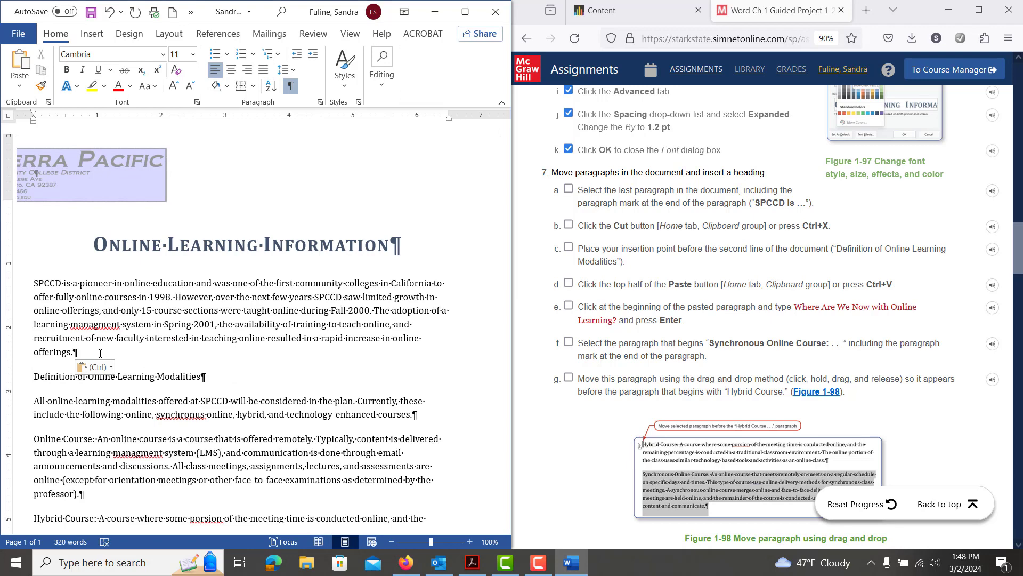
Step: Mark step 7e as completed and paste its heading "Where Are We Now with Online Learning?" on its own line above the SPCCD paragraph with merged formatting
left_click(34, 283)
left_click(793, 322)
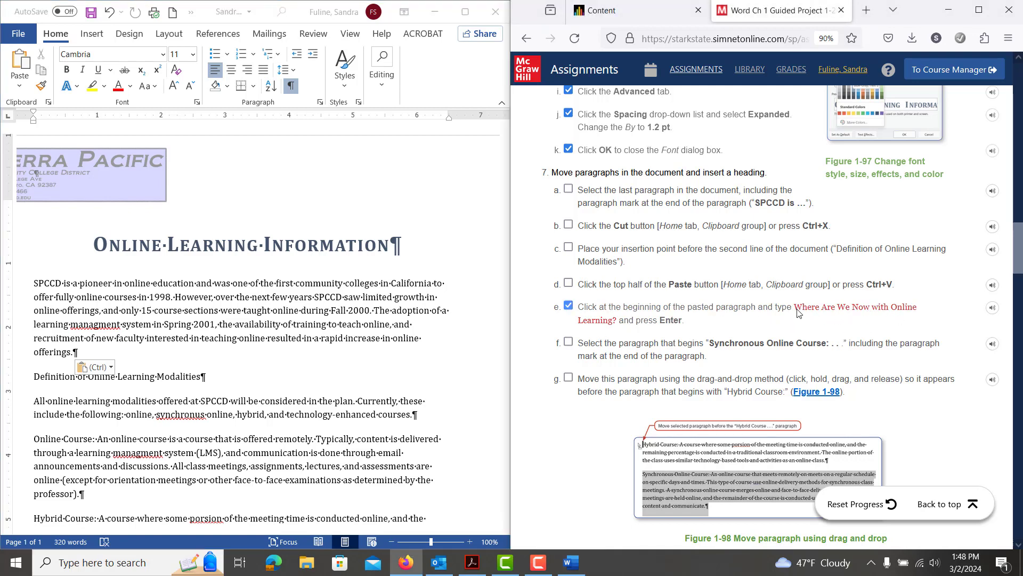
left_click_drag(795, 308, 615, 334)
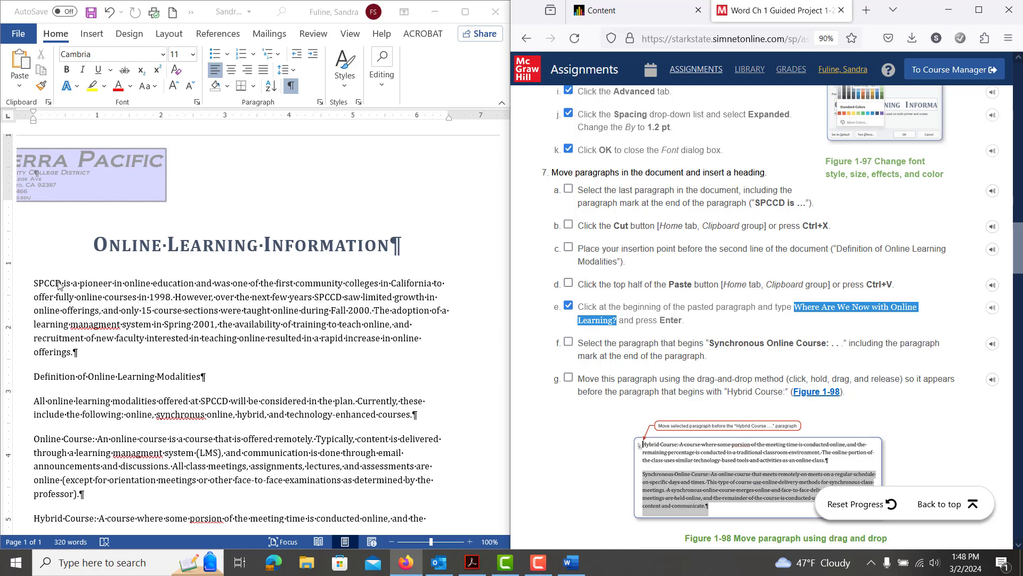
left_click(36, 283)
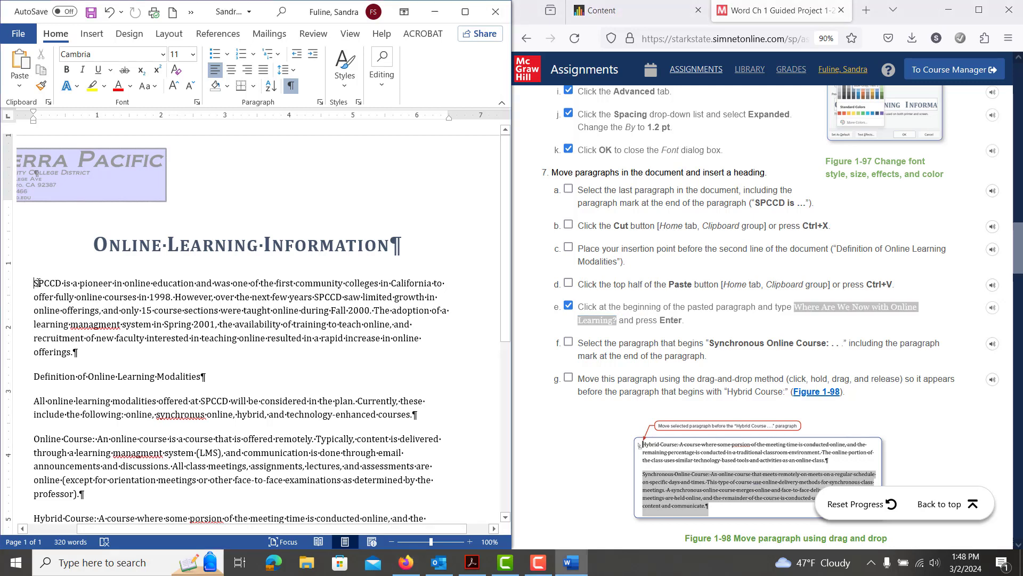
key("ctrl+v")
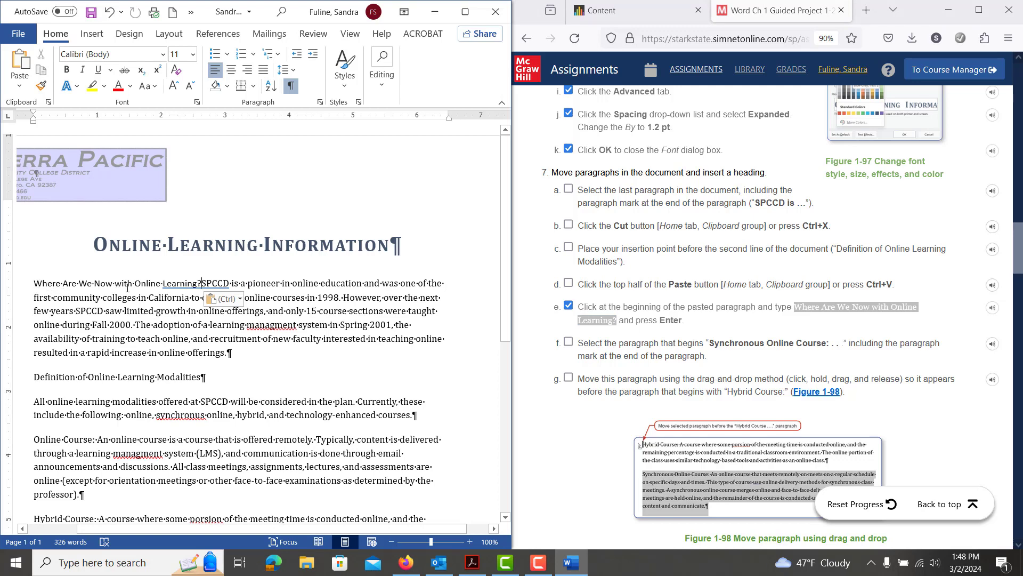
left_click(235, 300)
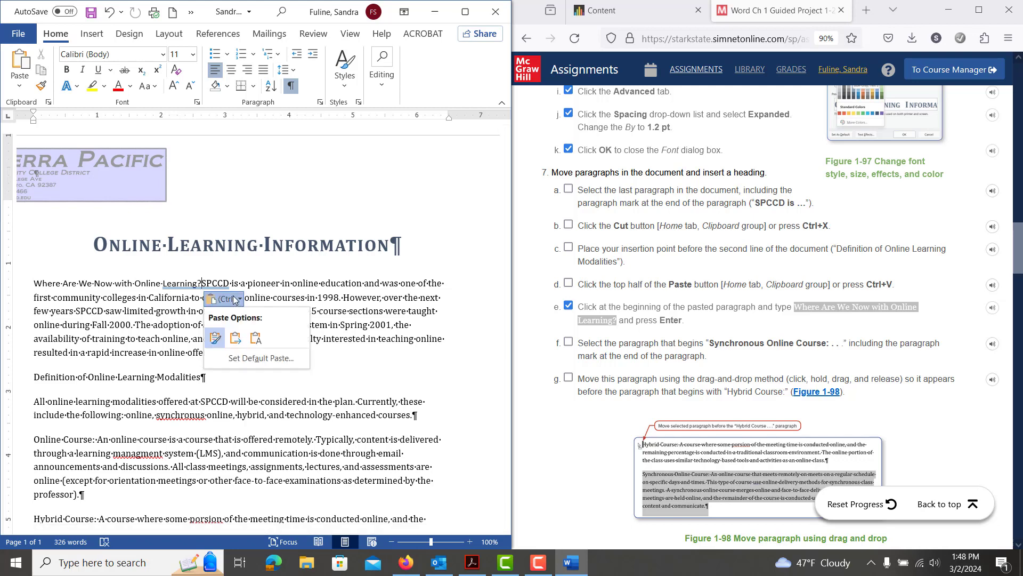
left_click(236, 339)
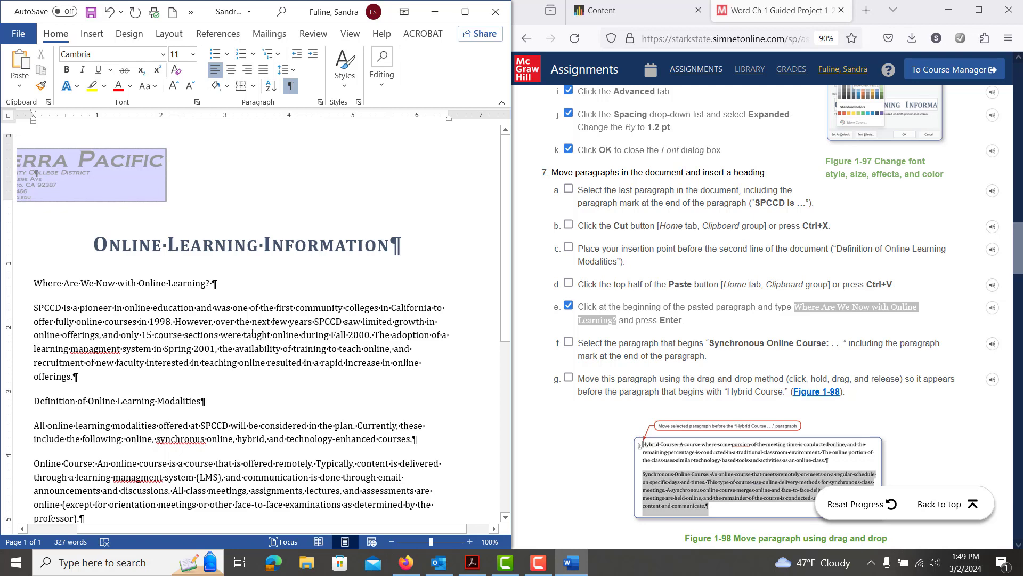
Step: Move the whole paragraph beginning "Synchronous Online Course:" to directly before the "Hybrid Course:" paragraph
scroll(598, 360, "down", 3)
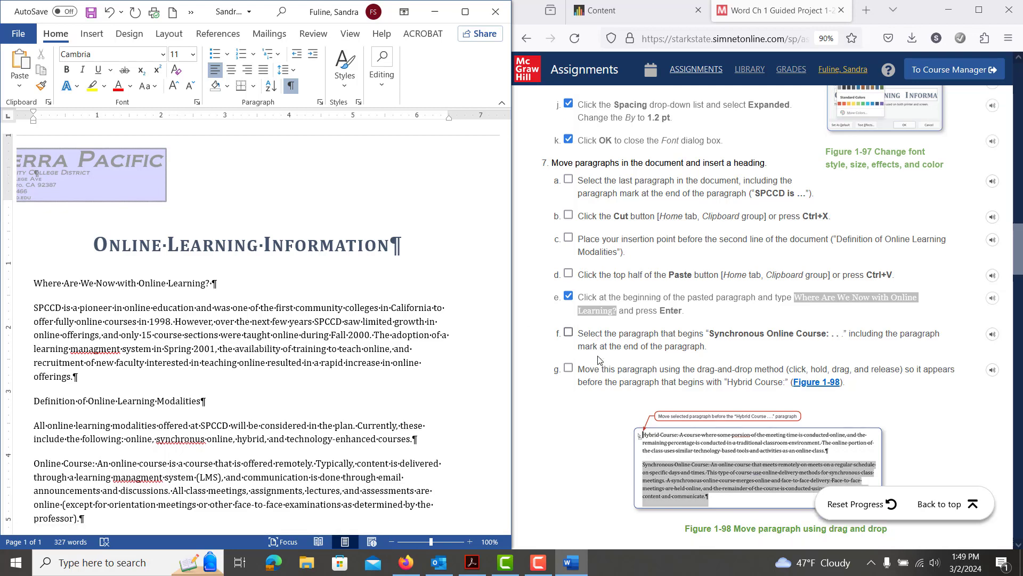
scroll(598, 361, "down", 5)
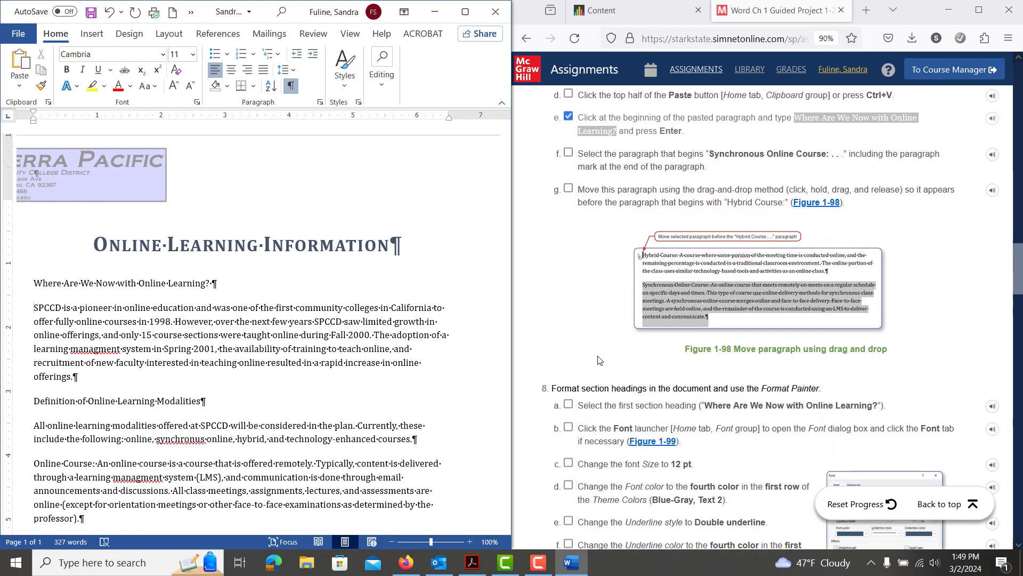
scroll(267, 380, "down", 1)
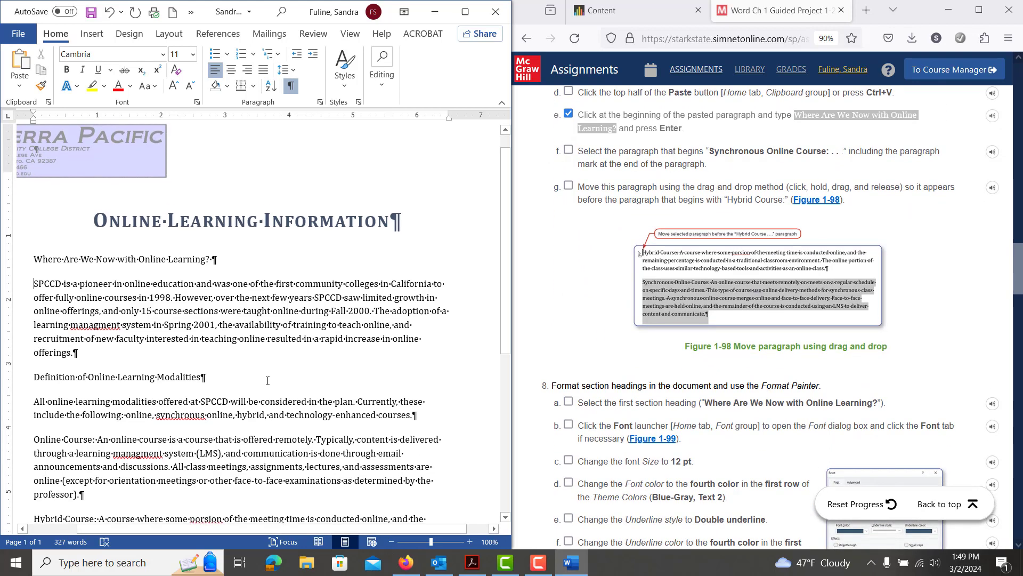
scroll(268, 380, "down", 5)
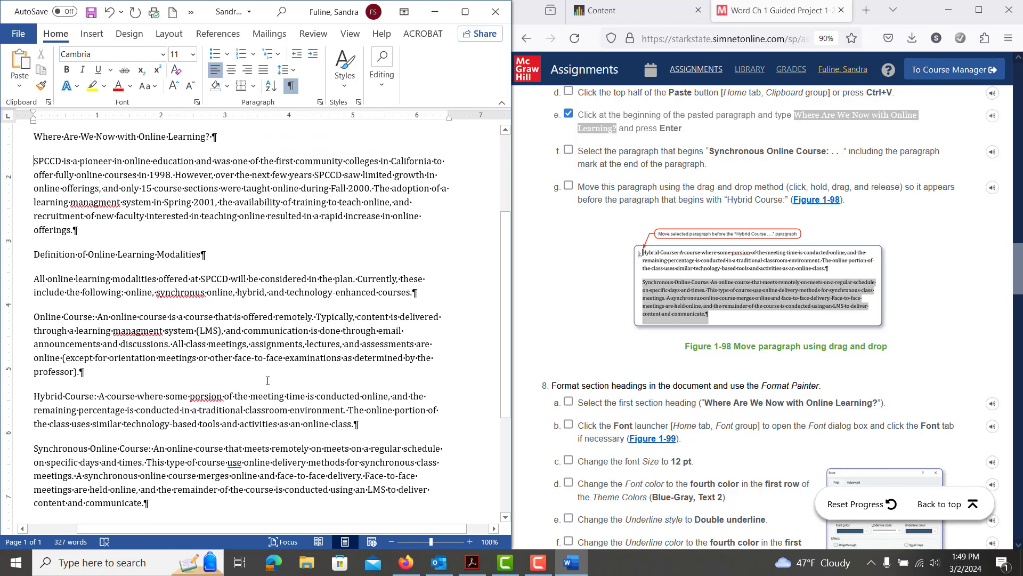
scroll(267, 380, "down", 2)
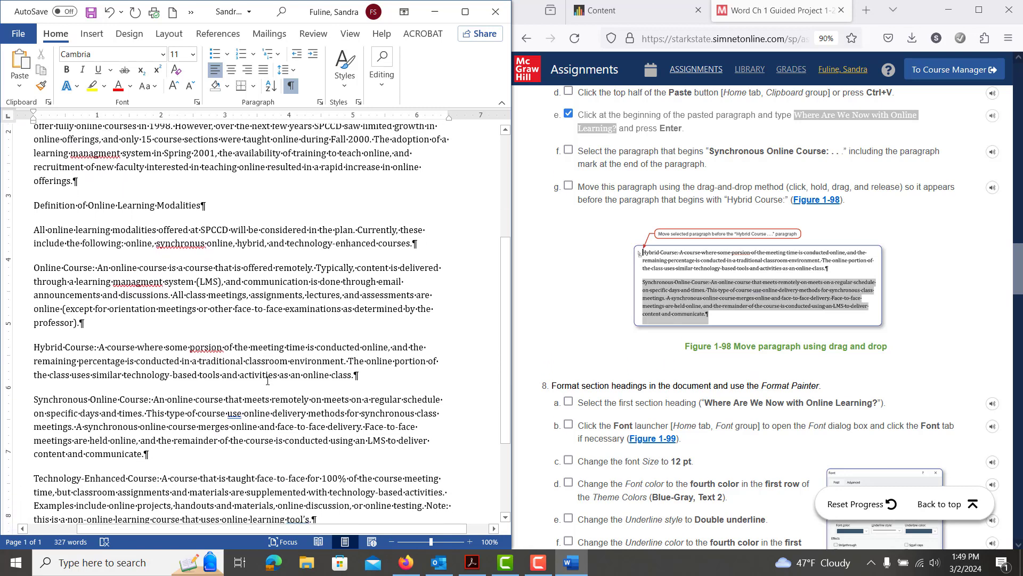
left_click_drag(31, 400, 153, 403)
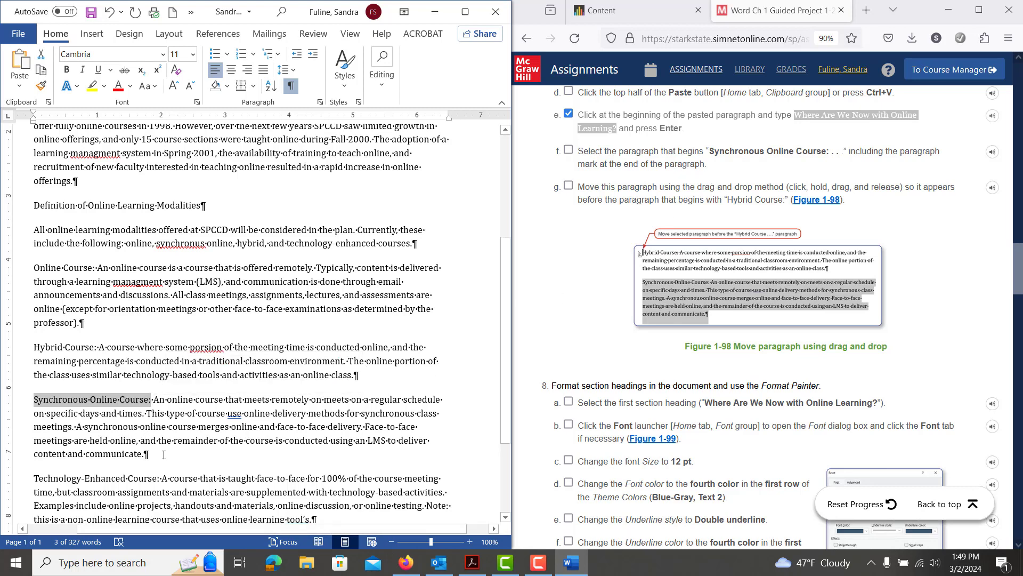
left_click_drag(163, 455, 28, 404)
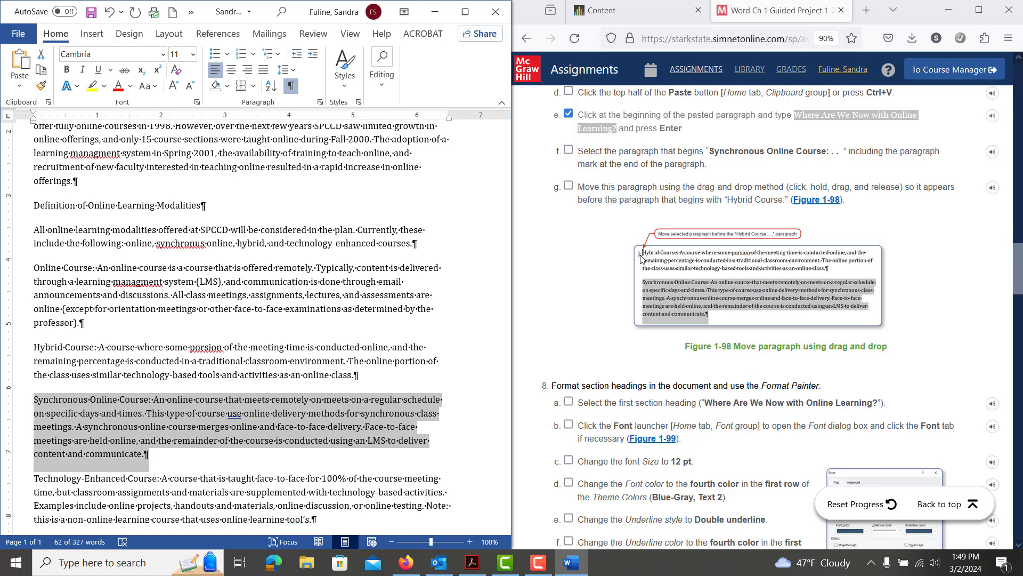
left_click_drag(66, 418, 34, 349)
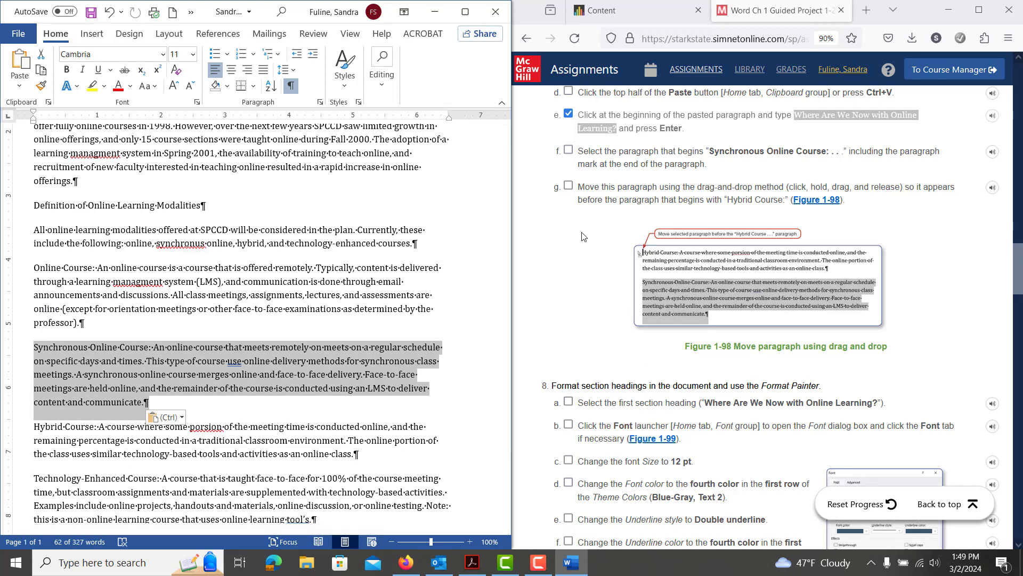
Step: Mark instruction steps 7a through 7d, 7f and 7g as completed
scroll(583, 237, "up", 3)
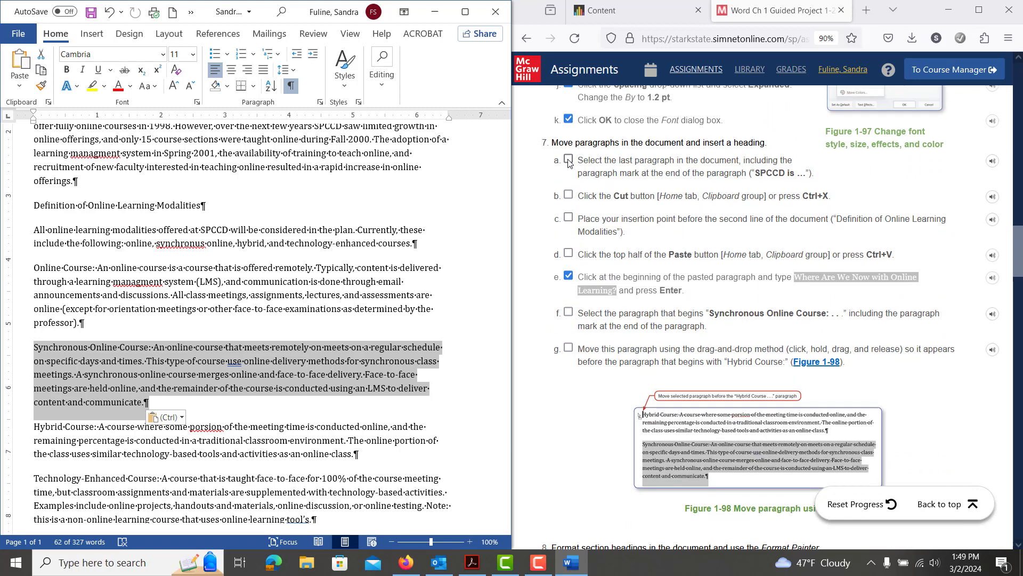
left_click(569, 159)
left_click(569, 195)
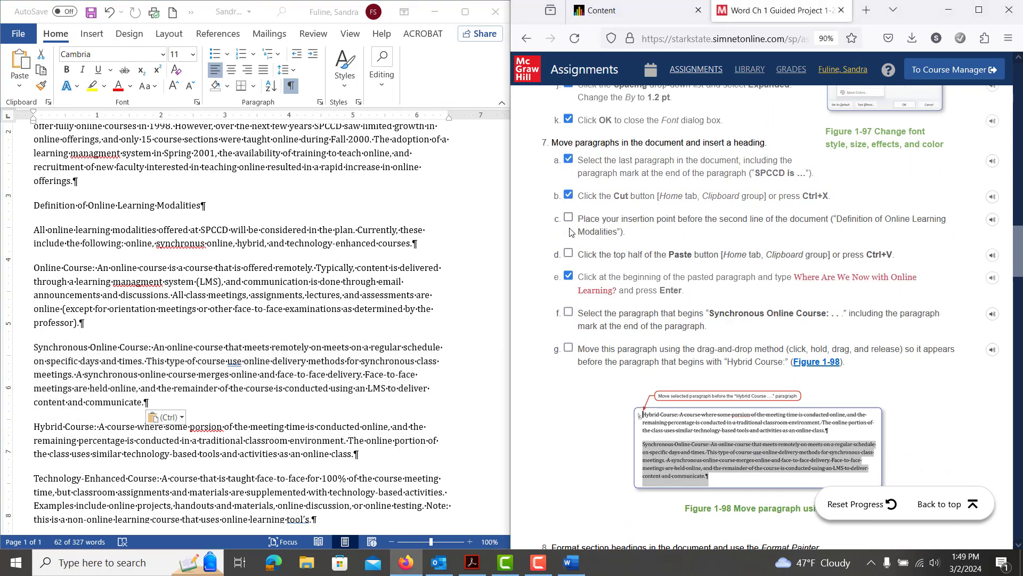
left_click(569, 253)
left_click(569, 217)
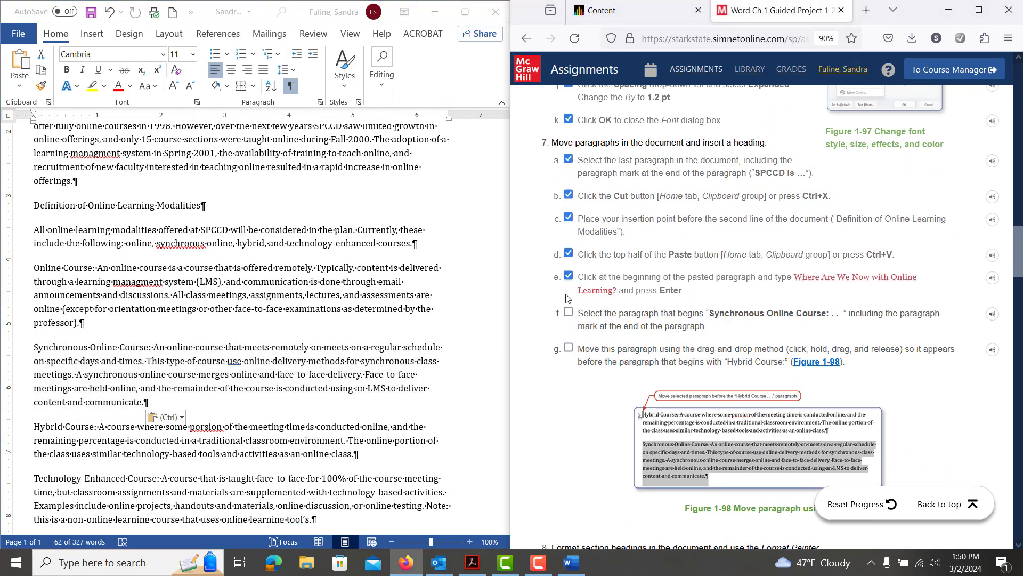
left_click(568, 312)
left_click(569, 349)
Step: Set the "Where Are We Now with Online Learning?" heading to 12 pt with the font color Blue-Gray, Text 2
scroll(568, 351, "down", 5)
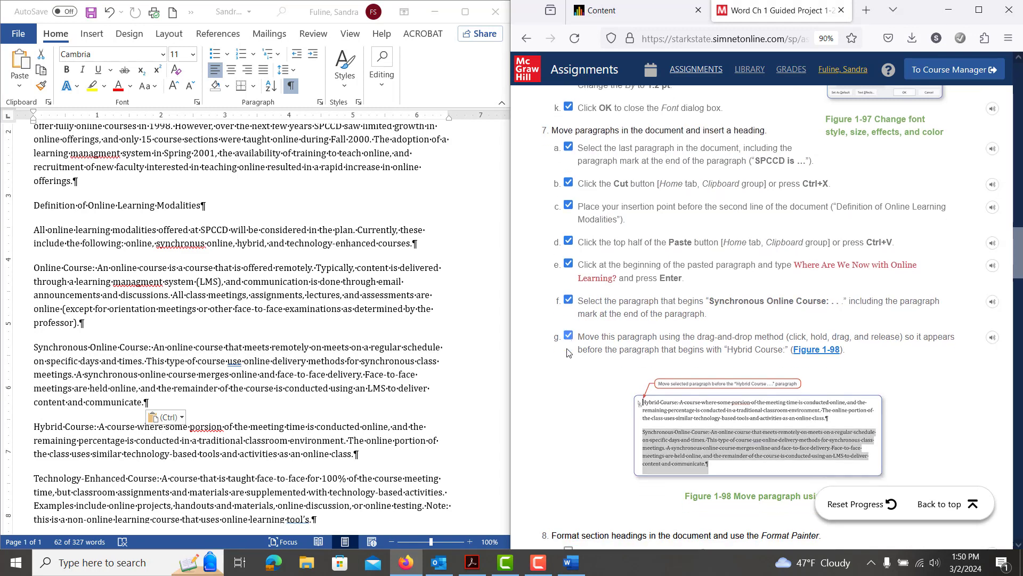
scroll(569, 352, "down", 3)
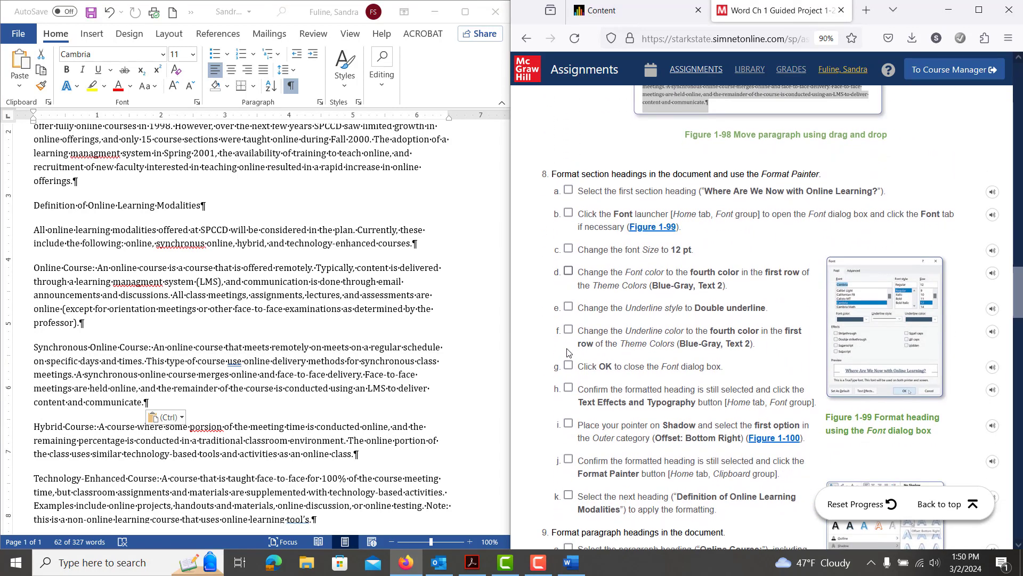
scroll(569, 353, "down", 1)
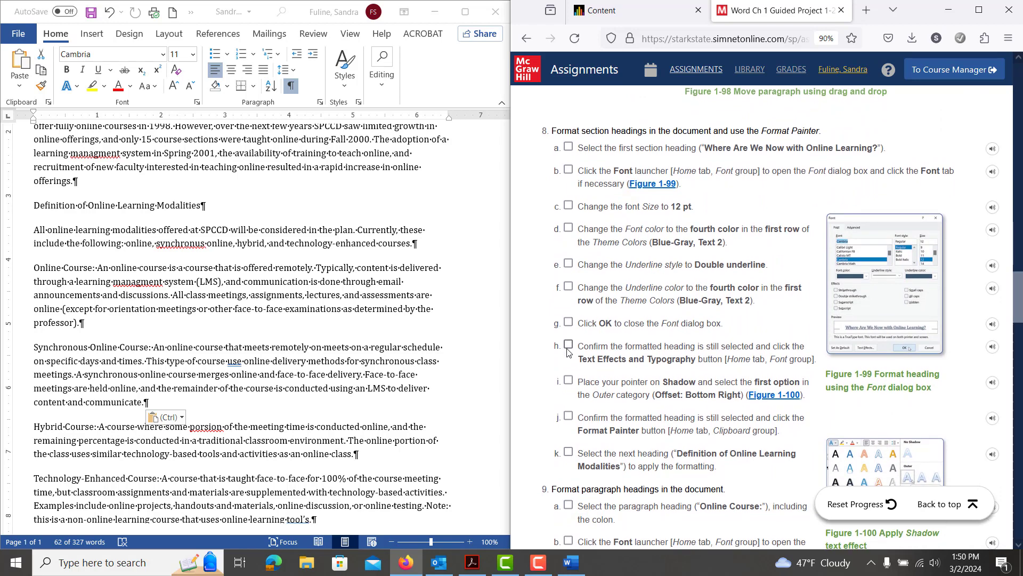
scroll(227, 350, "up", 5)
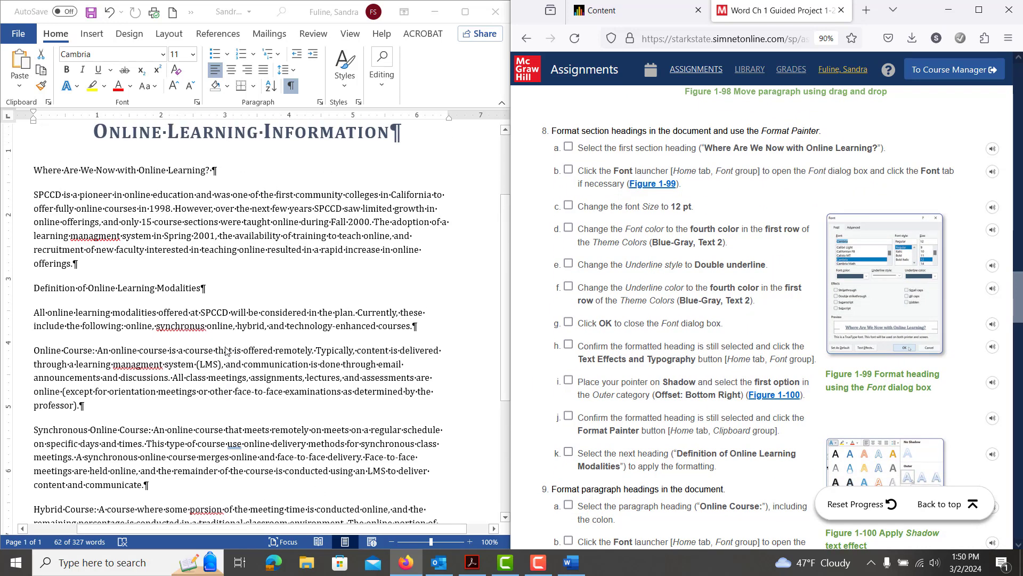
left_click(220, 184)
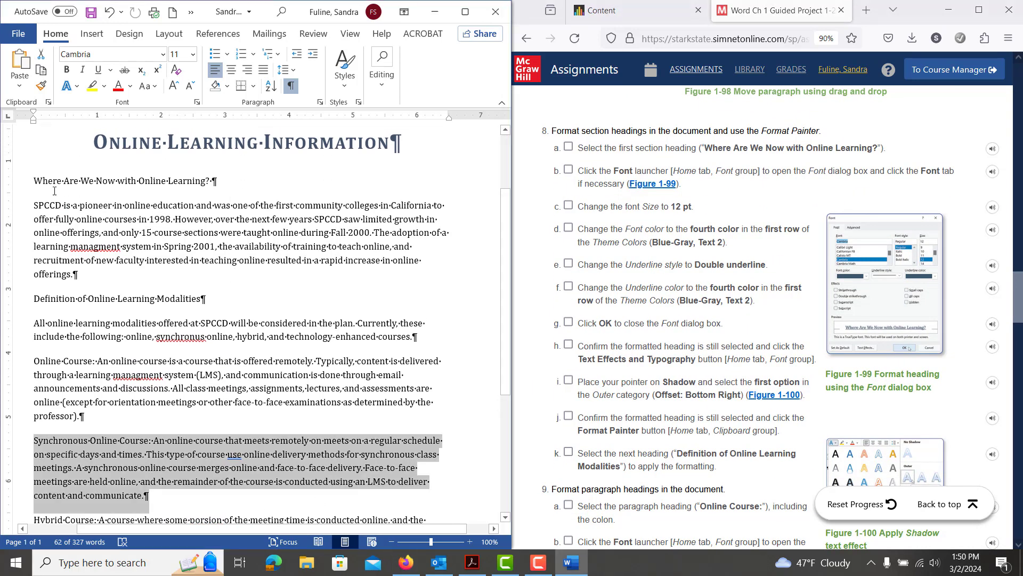
left_click_drag(36, 184, 217, 184)
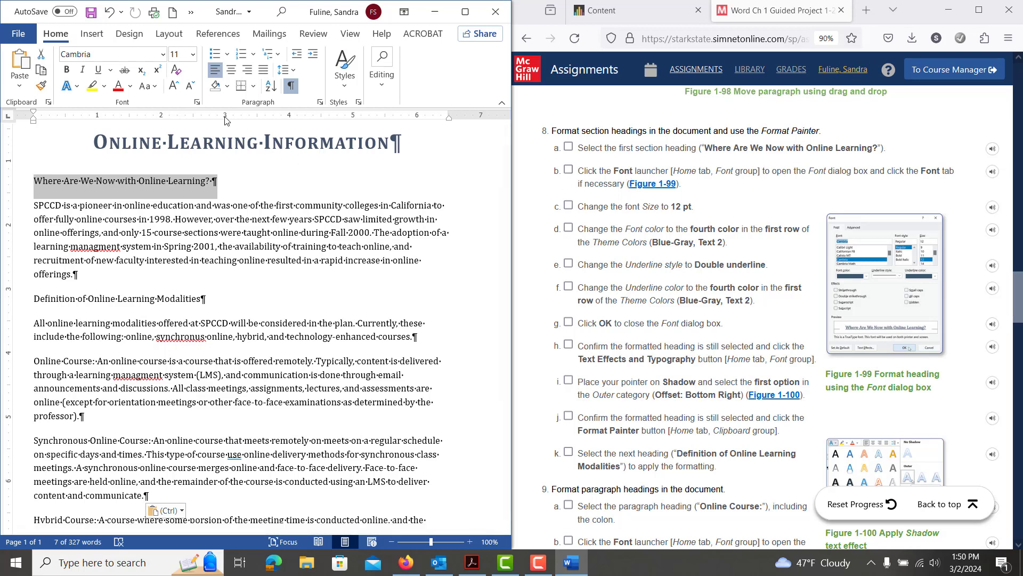
left_click(196, 108)
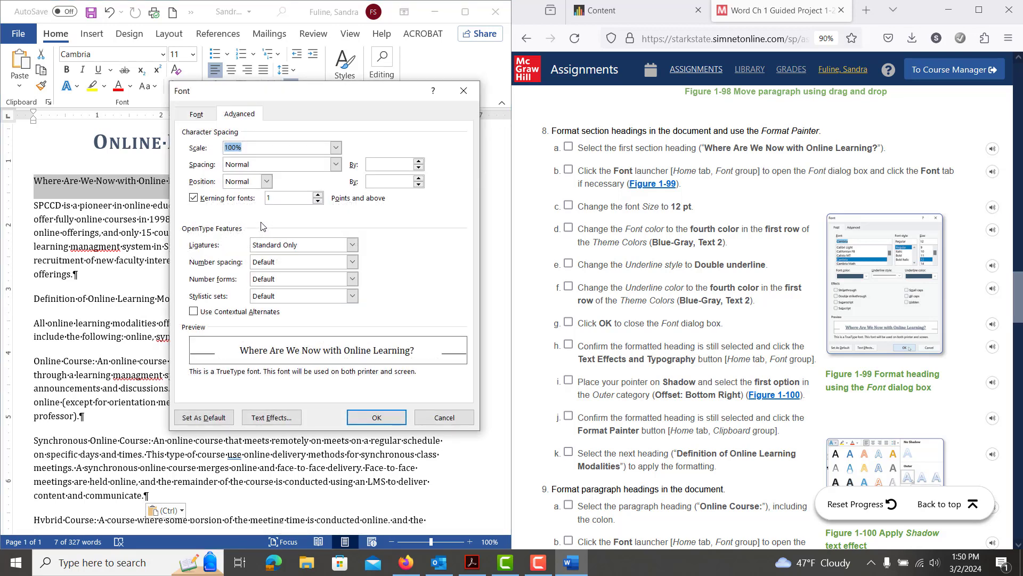
left_click(195, 116)
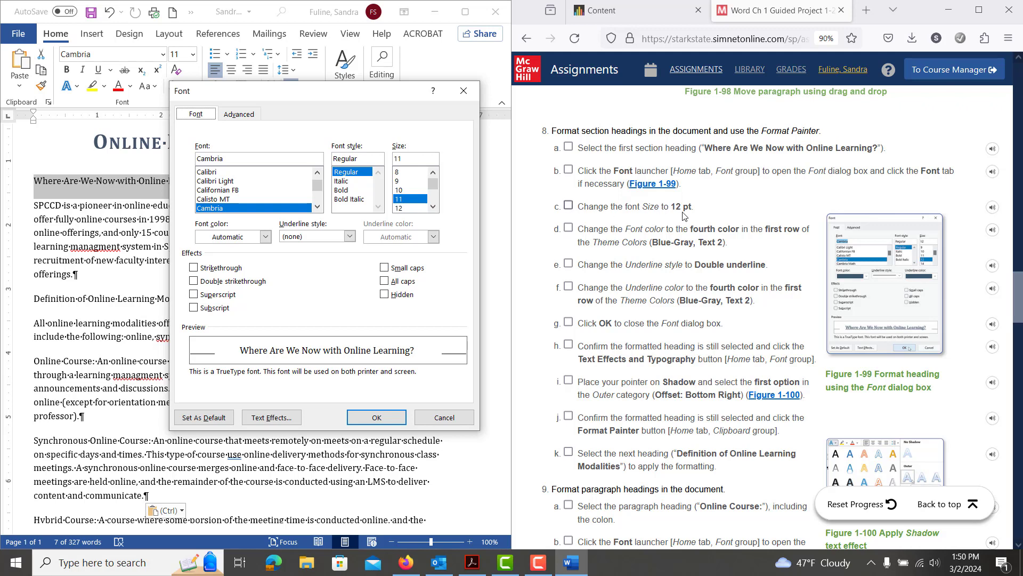
left_click(397, 210)
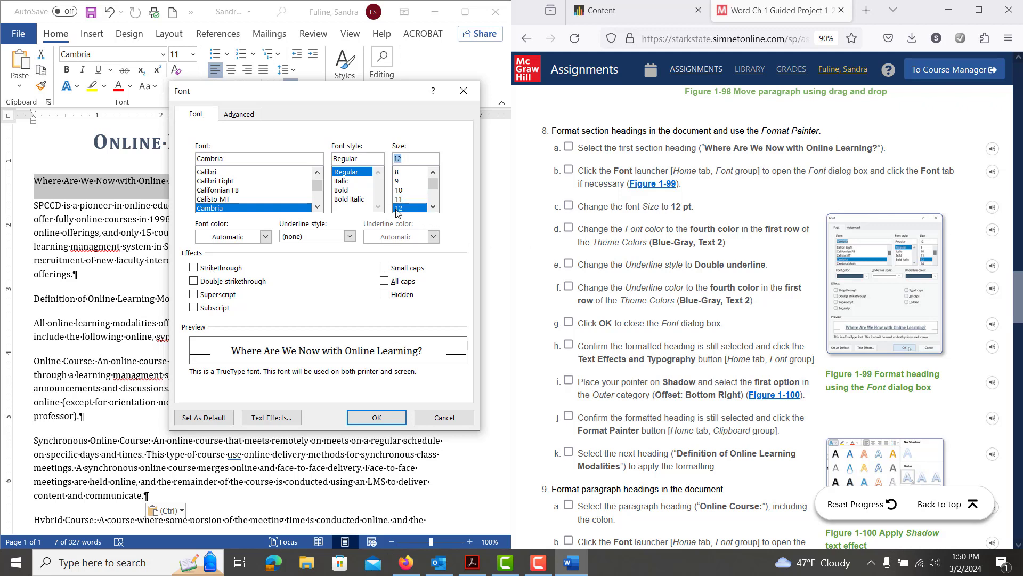
left_click(255, 240)
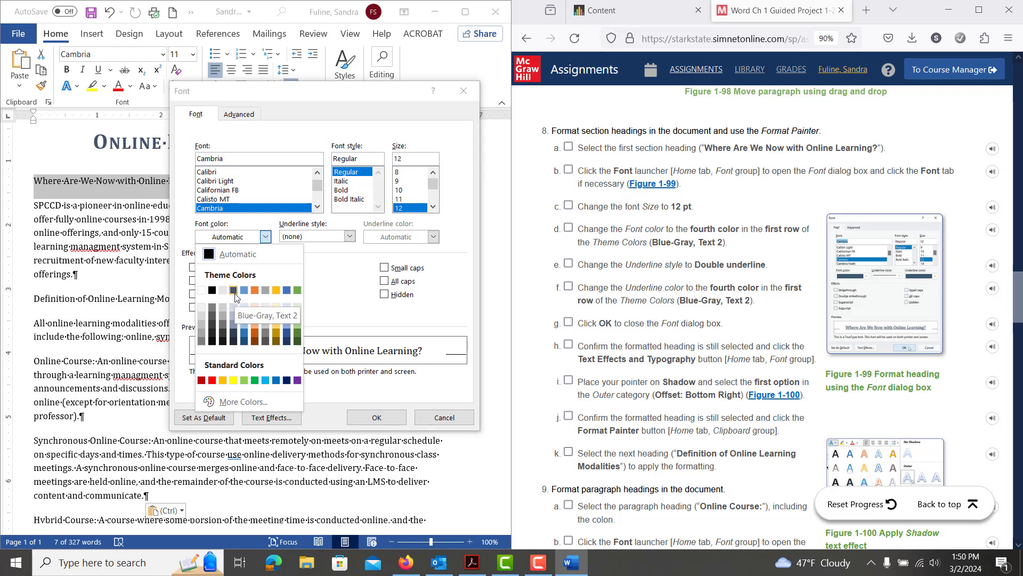
left_click(233, 290)
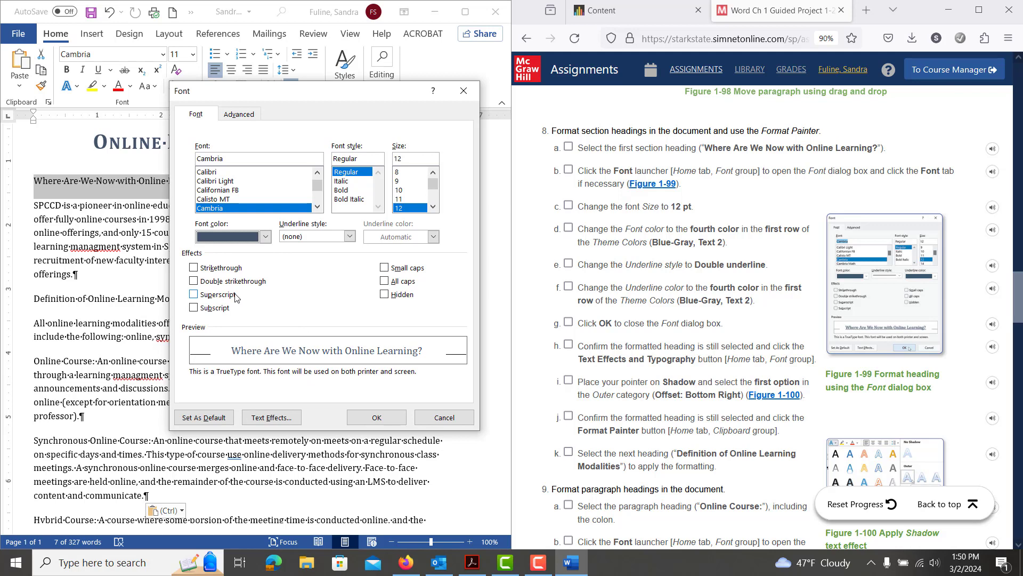
Step: Give the selected heading a double underline in Blue-Gray, Text 2 and apply the font settings
left_click(308, 240)
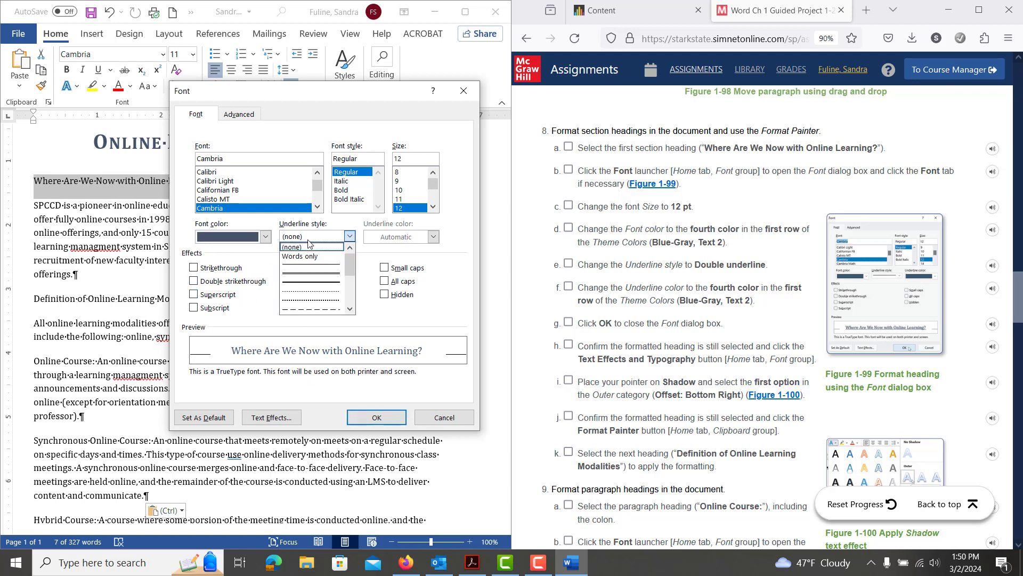
left_click(307, 276)
left_click(404, 240)
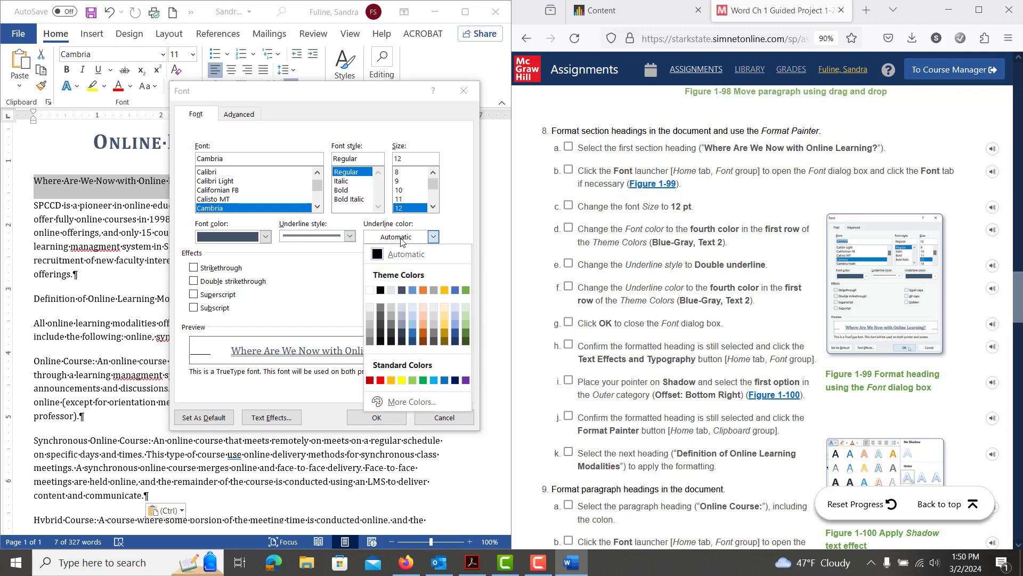
left_click(402, 290)
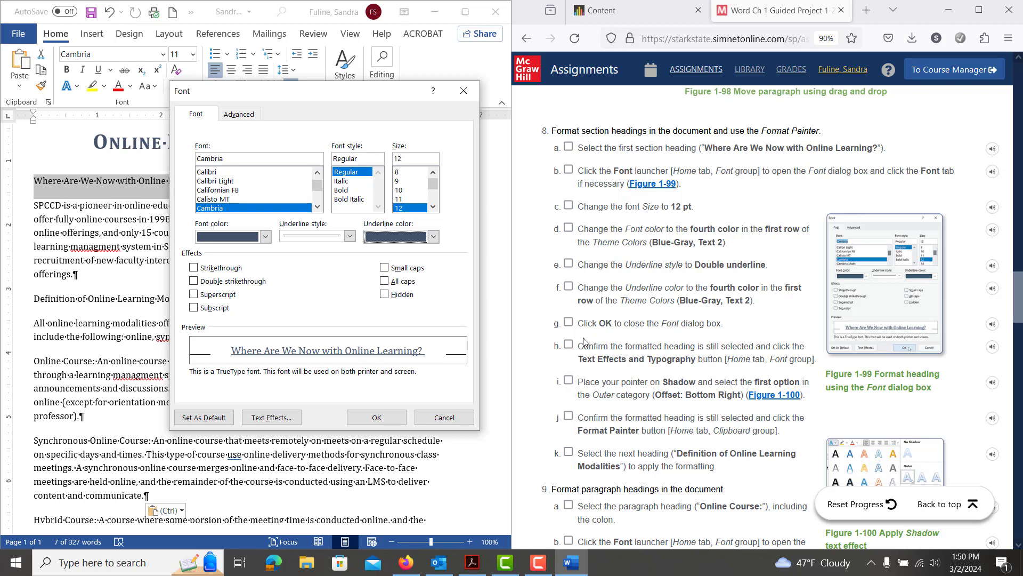
scroll(586, 394, "down", 4)
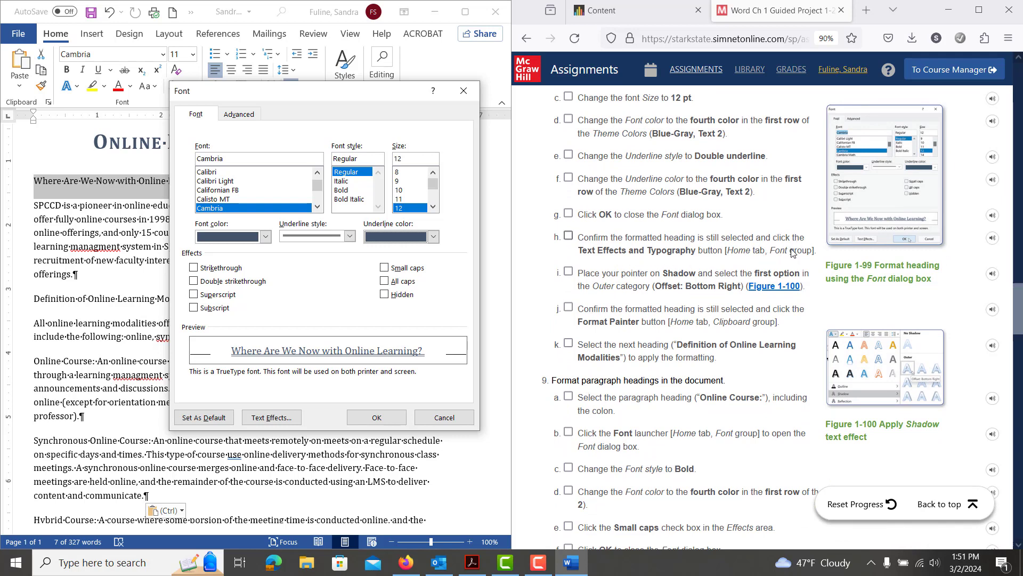
left_click(371, 416)
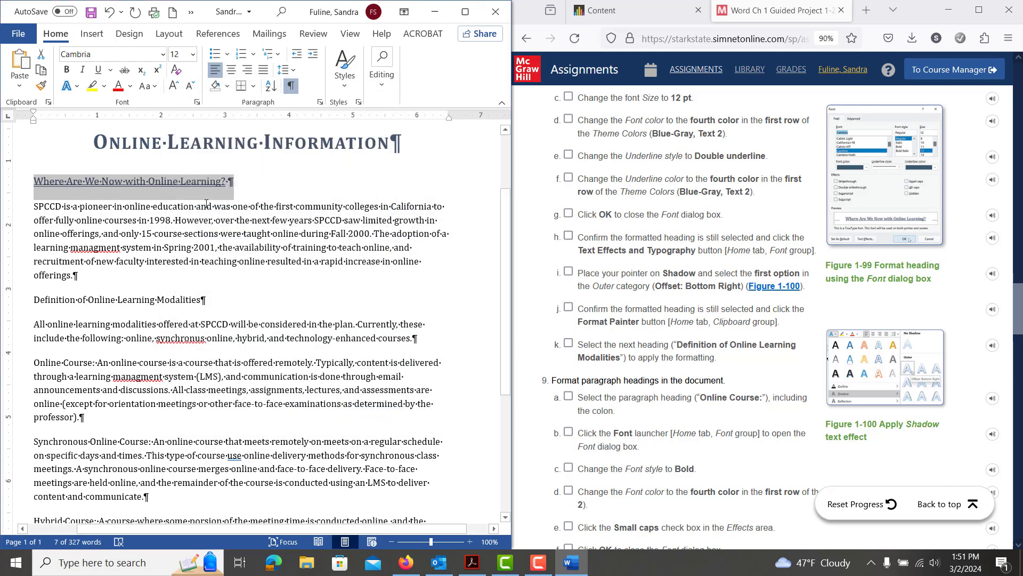
Step: Add the Offset: Bottom Right outer shadow to the heading and copy its formatting to "Definition of Online Learning Modalities" with Format Painter
left_click(74, 89)
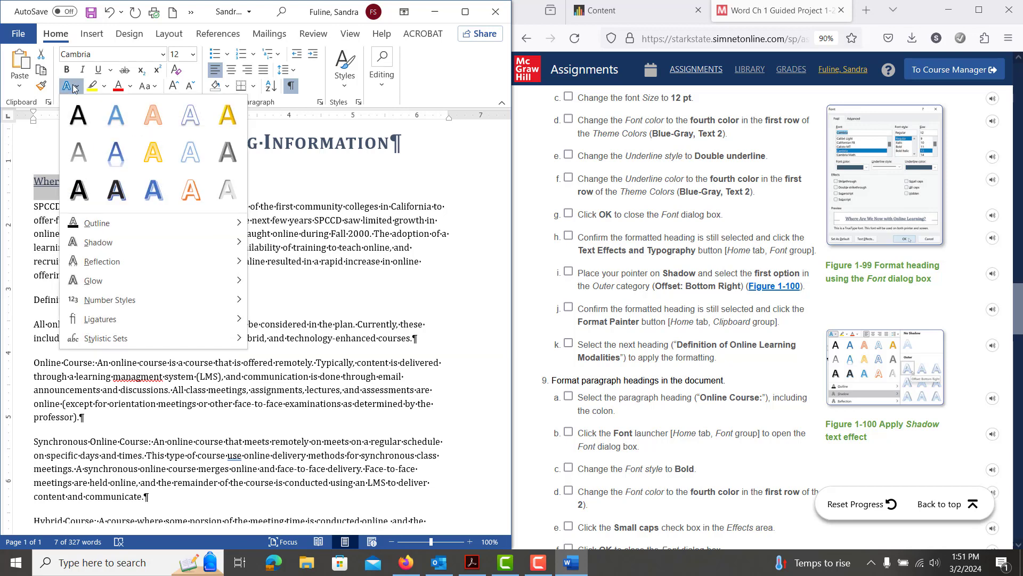
mouse_move(101, 243)
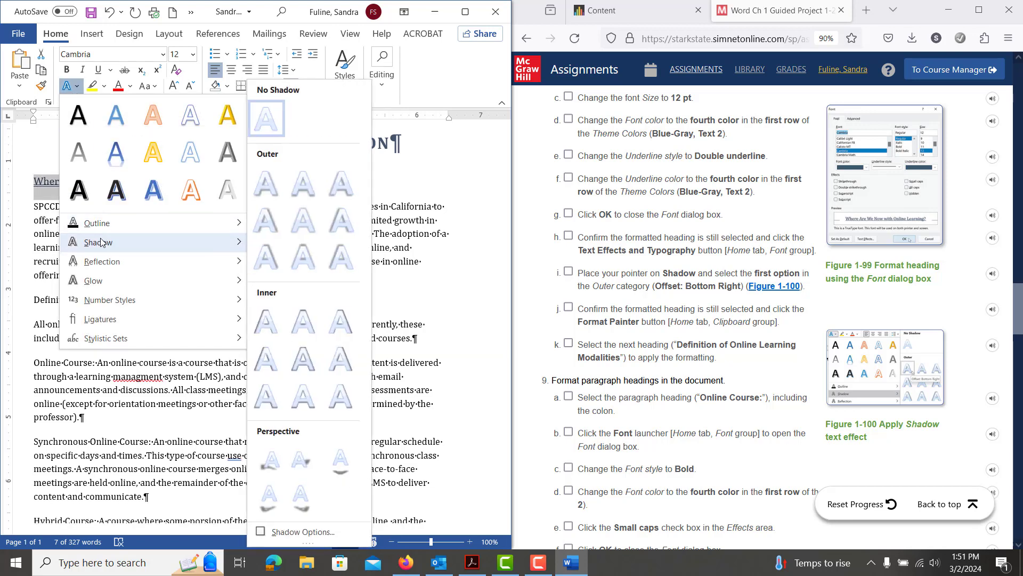
left_click(268, 183)
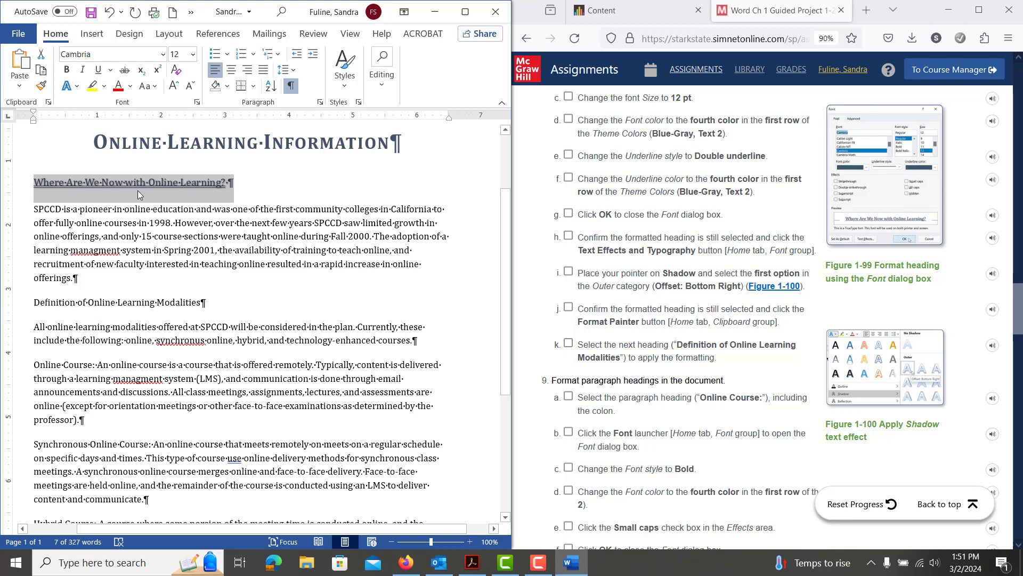
left_click(41, 87)
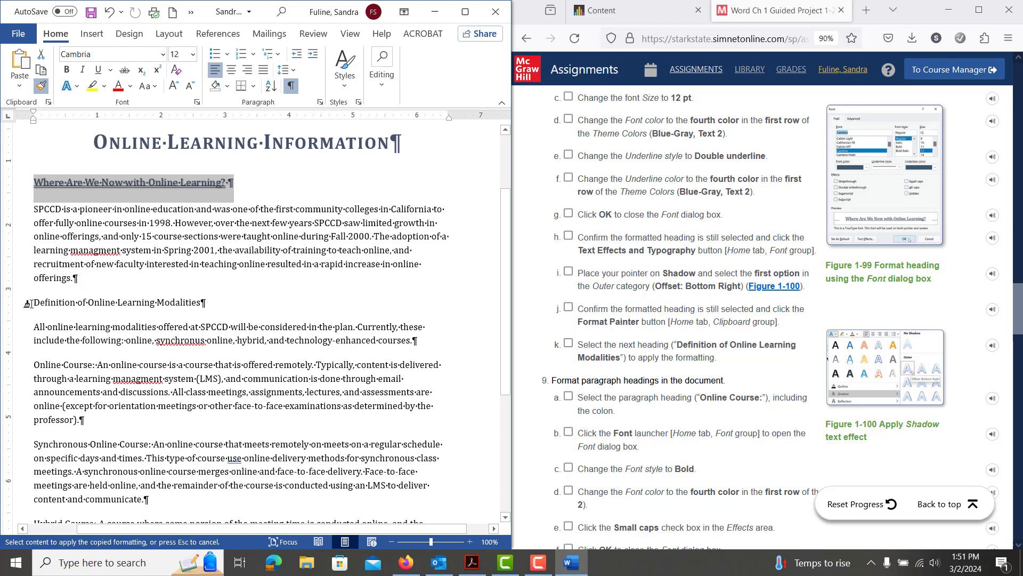
left_click_drag(28, 303, 218, 304)
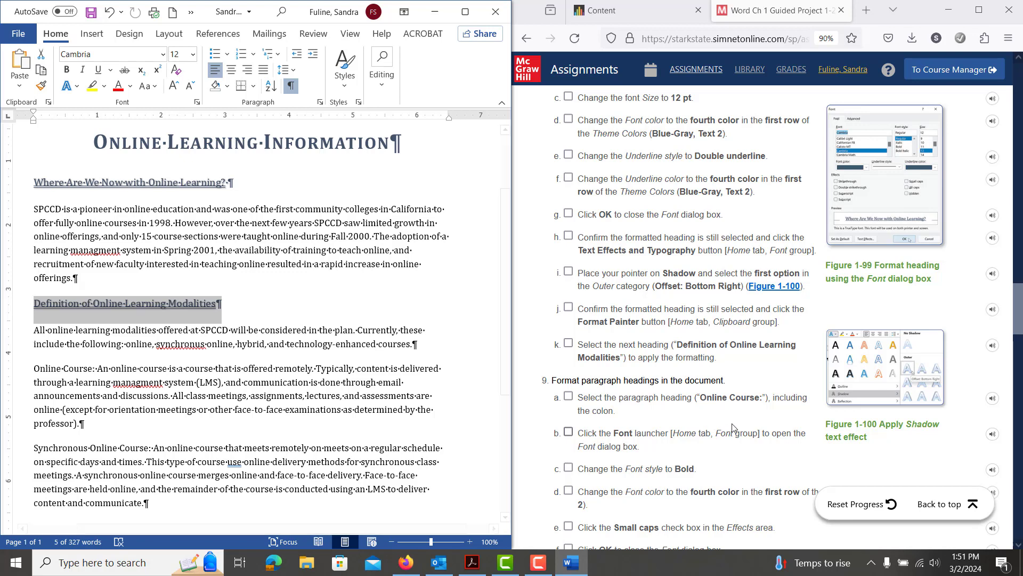
Step: Mark instruction steps 8a through 8k as completed
scroll(576, 163, "up", 3)
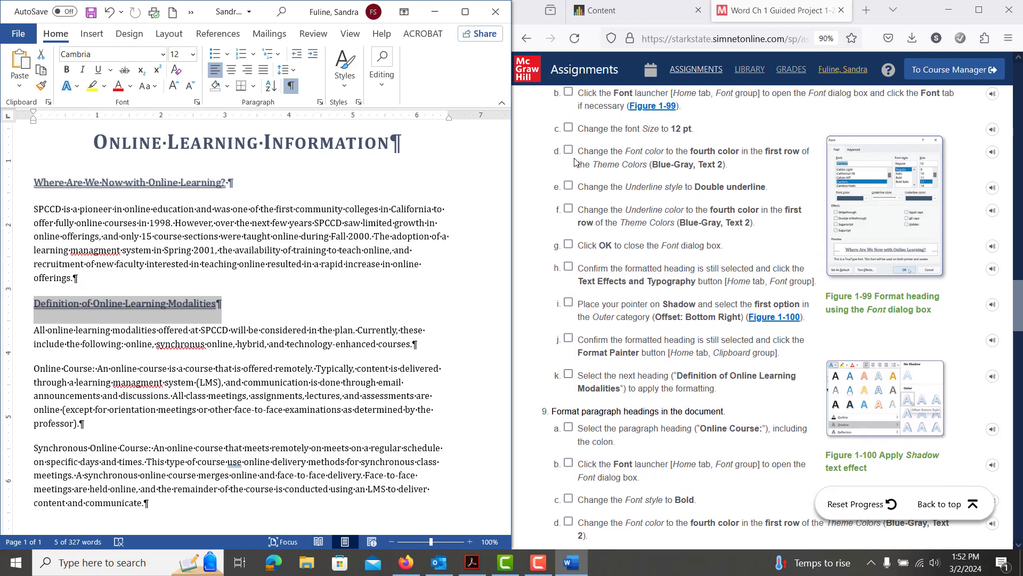
left_click(568, 171)
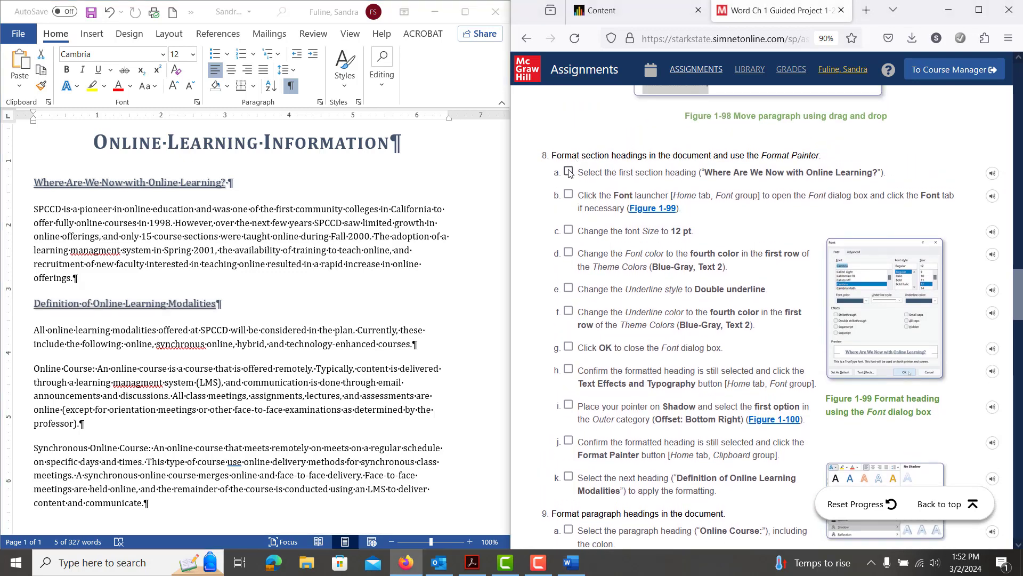
left_click(569, 194)
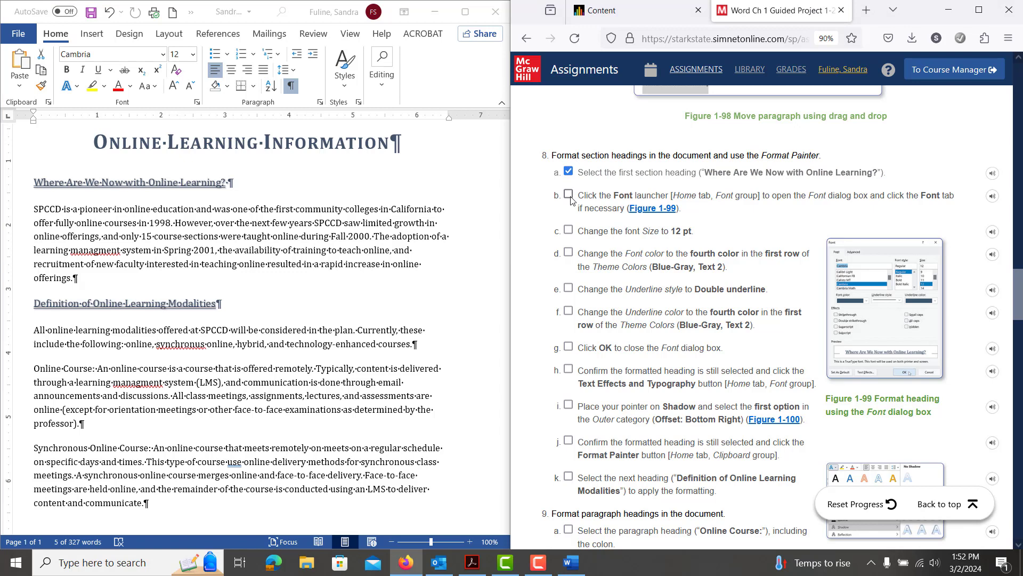
left_click(569, 230)
left_click(569, 252)
left_click(569, 288)
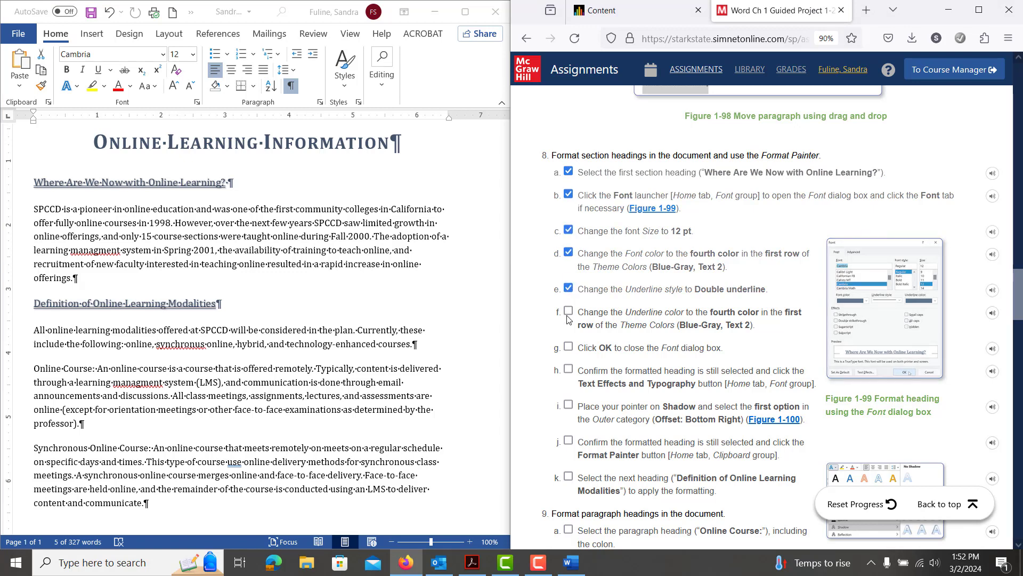
left_click(569, 311)
left_click(569, 347)
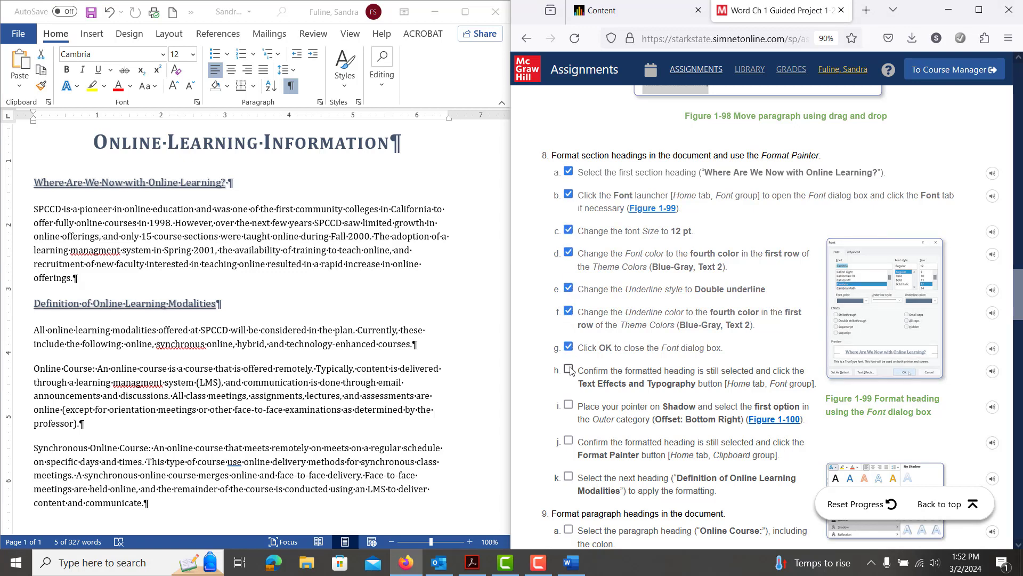
left_click(569, 370)
left_click(569, 404)
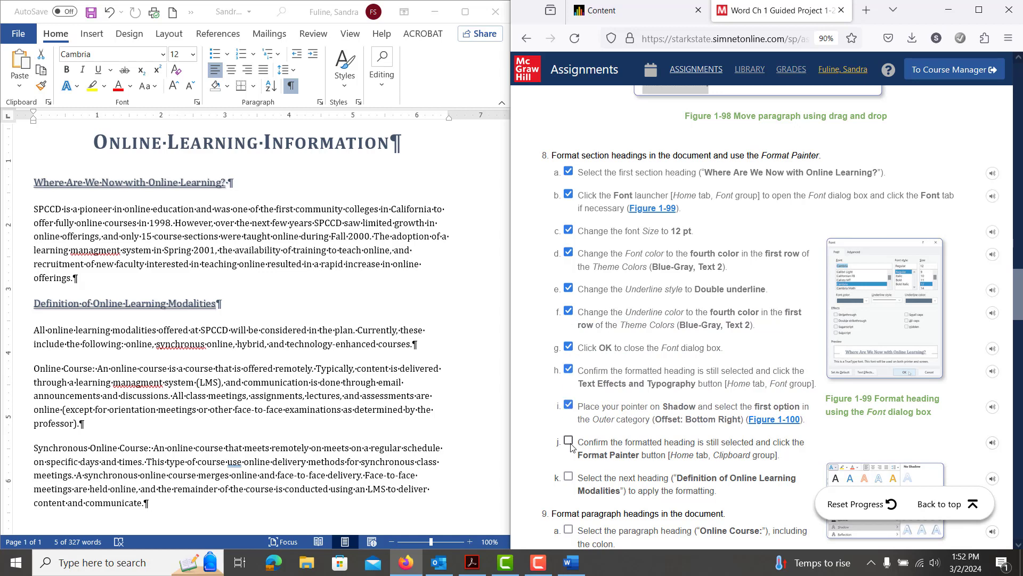
left_click(569, 440)
left_click(569, 476)
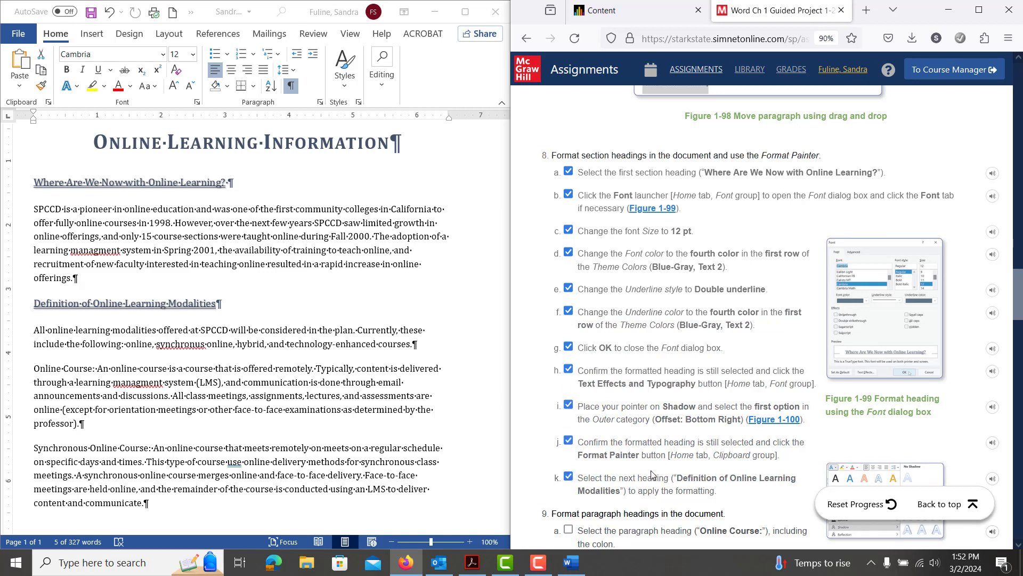
Step: Format the paragraph heading "Online Course:", including the colon, as bold small caps in Blue-Gray, Text 2
scroll(613, 475, "down", 5)
scroll(653, 475, "down", 1)
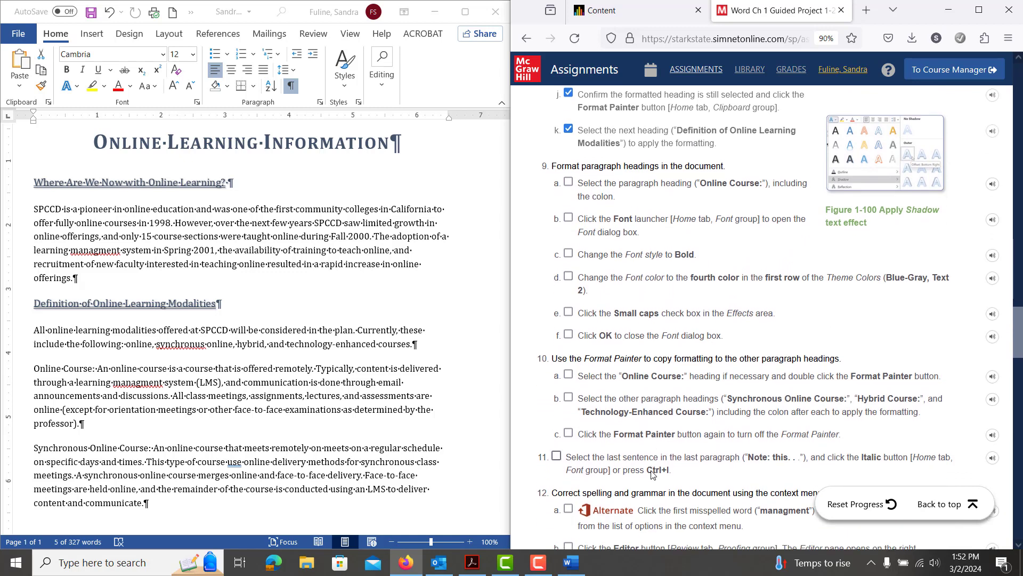
scroll(285, 424, "down", 1)
scroll(286, 424, "down", 2)
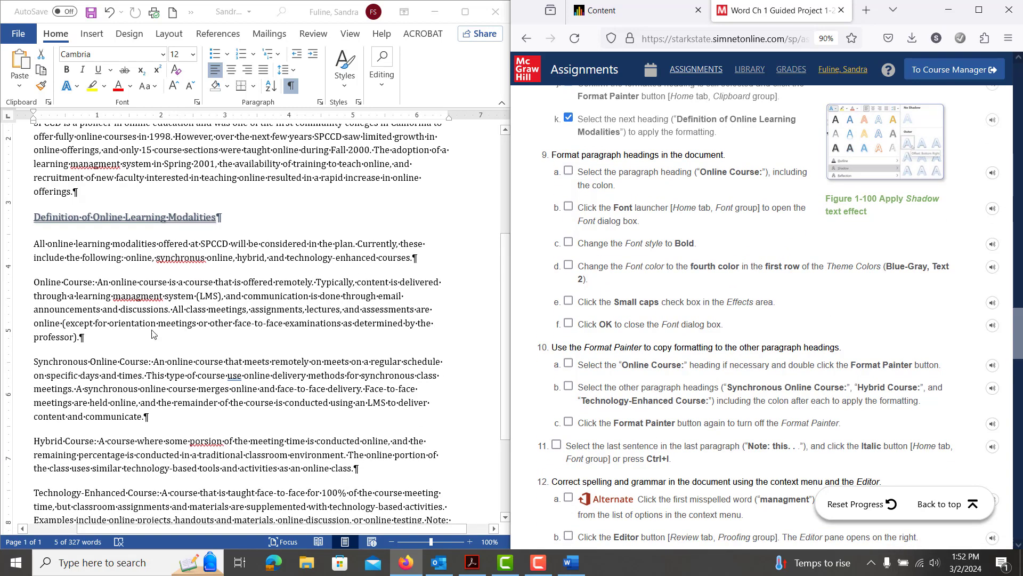
left_click(33, 287)
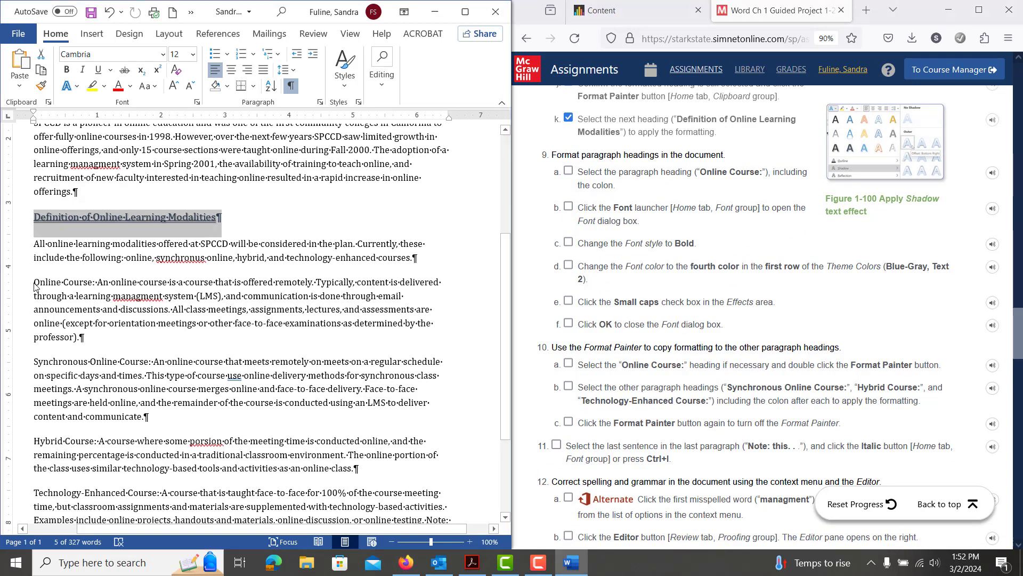
left_click_drag(33, 287, 93, 289)
left_click_drag(94, 287, 97, 286)
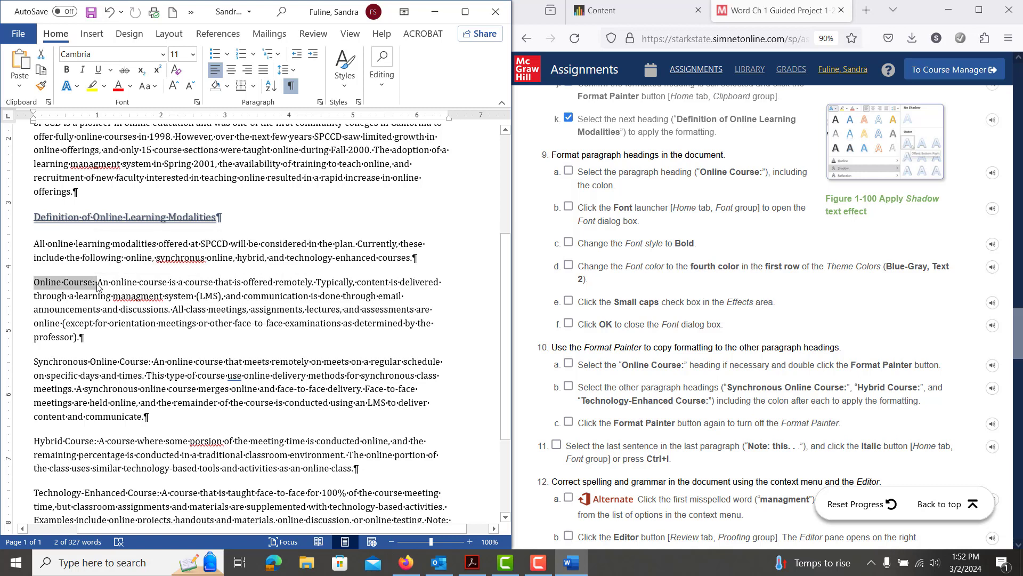
key("ctrl+d")
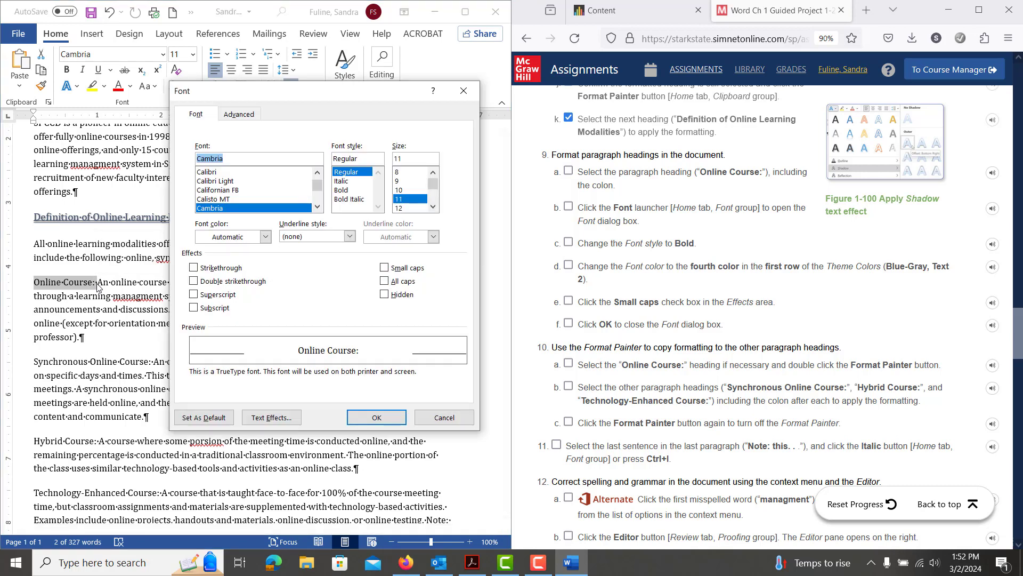
left_click(341, 191)
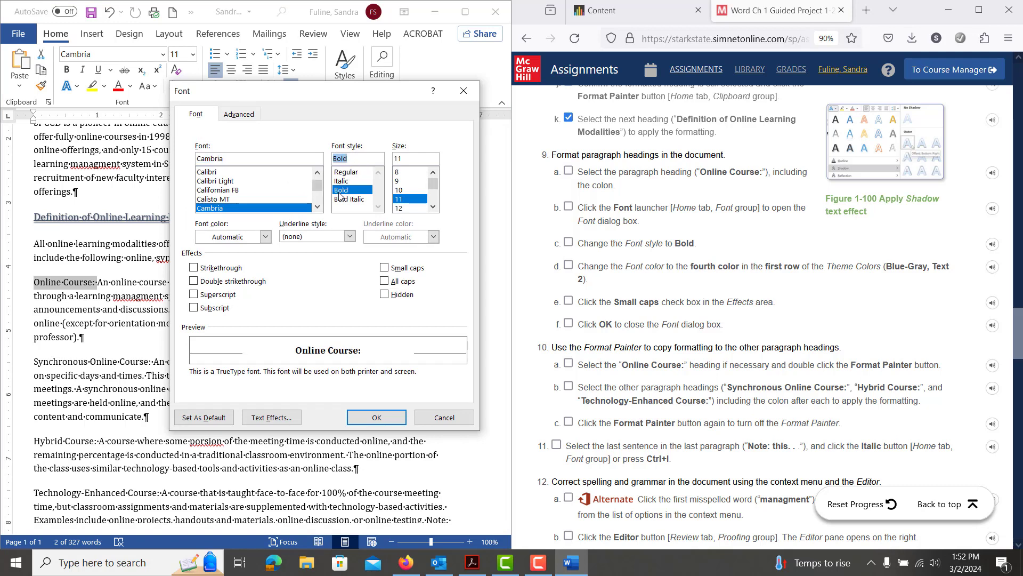
left_click(227, 239)
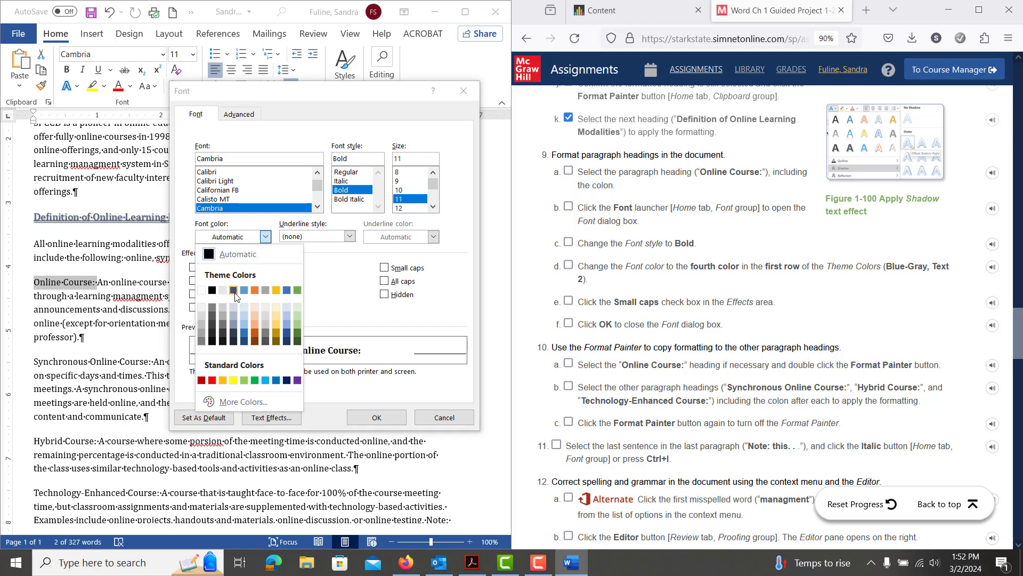
left_click(234, 293)
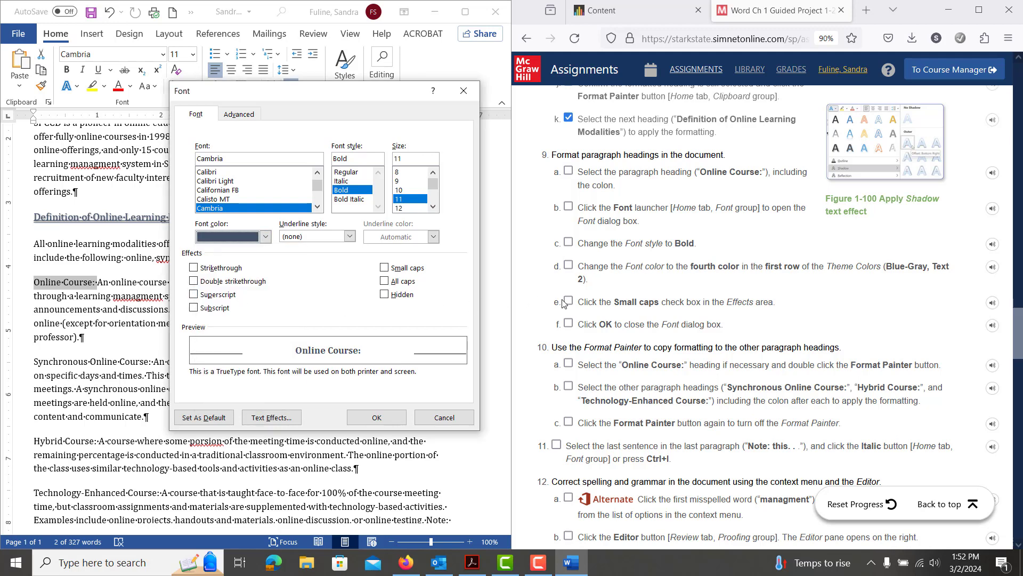
left_click(387, 270)
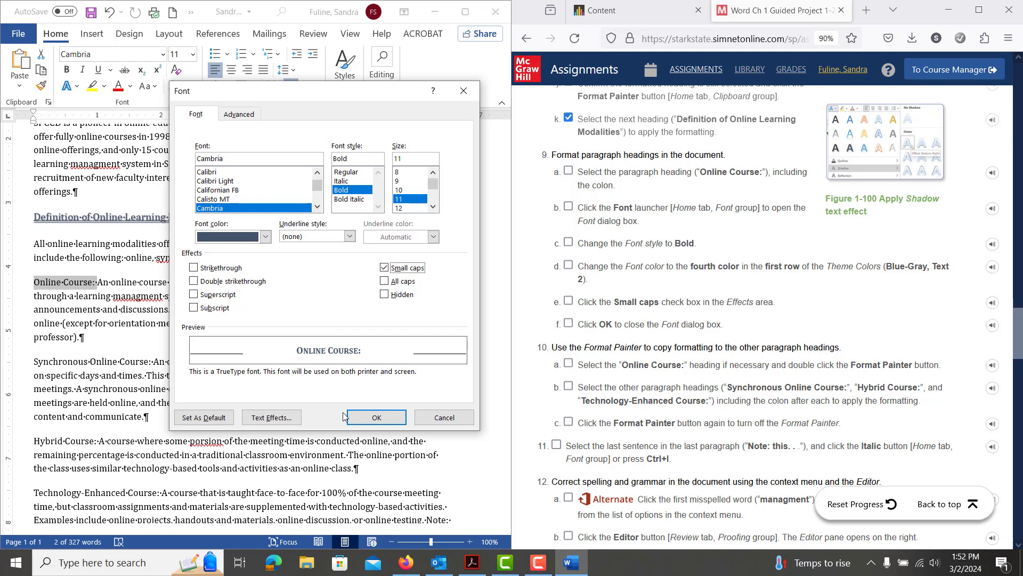
left_click(376, 418)
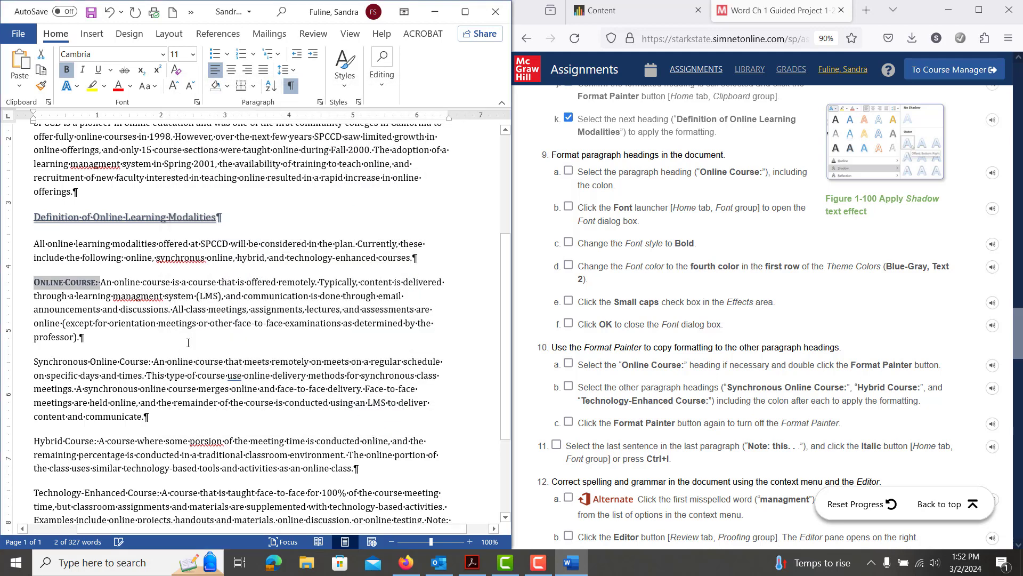
Step: Copy the "Online Course:" formatting to "Synchronous Online Course:", "Hybrid Course:" and "Technology-Enhanced Course:" with Format Painter
double_click(41, 85)
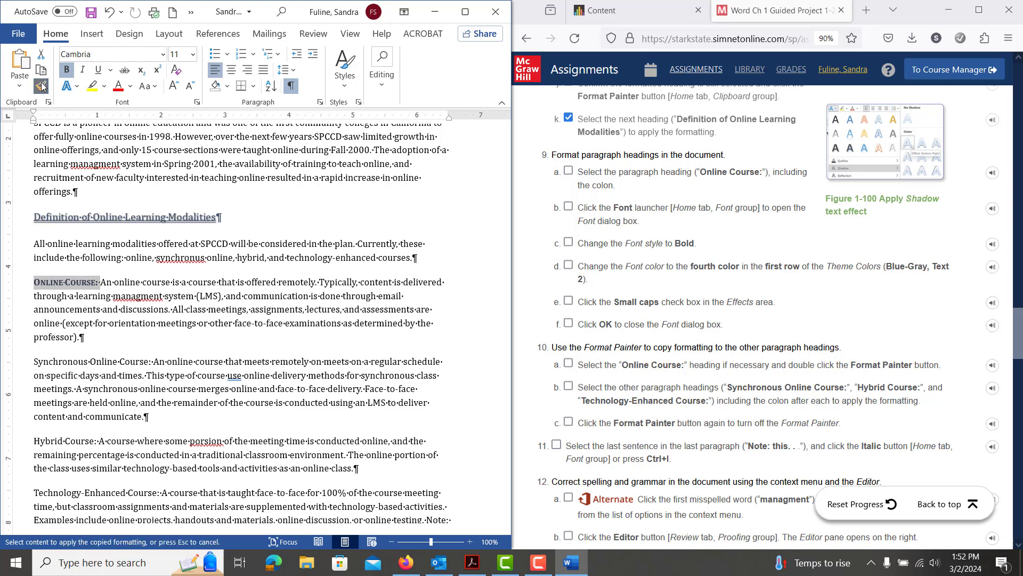
scroll(142, 328, "down", 3)
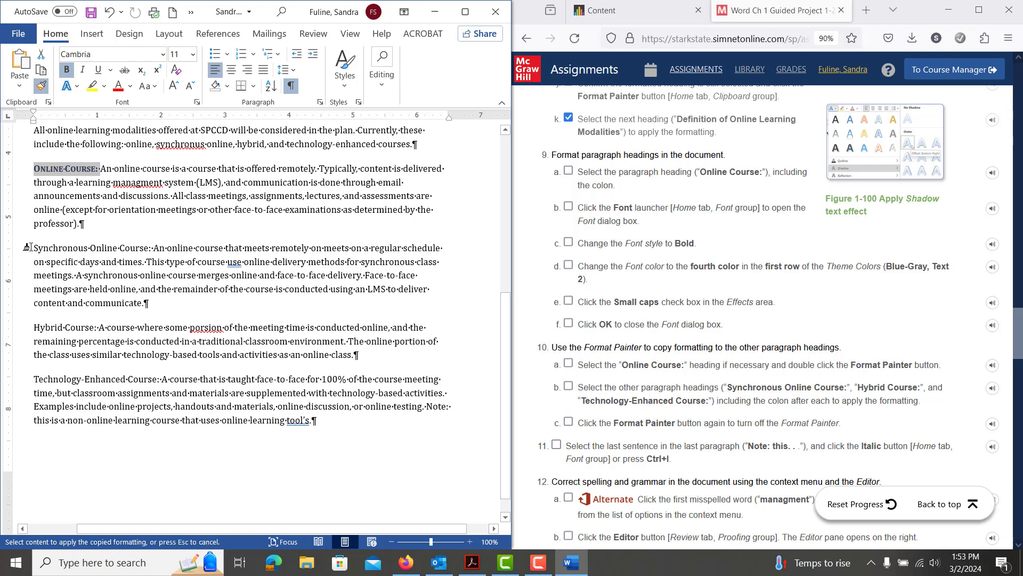
left_click_drag(27, 247, 151, 248)
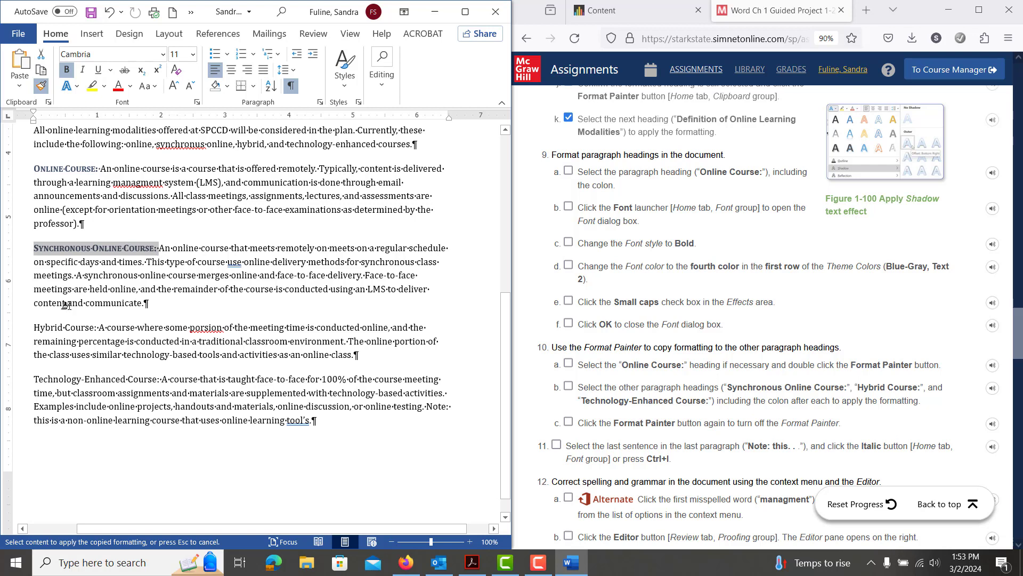
mouse_move(31, 326)
left_mouse_down()
mouse_move(75, 341)
mouse_move(95, 326)
left_mouse_up()
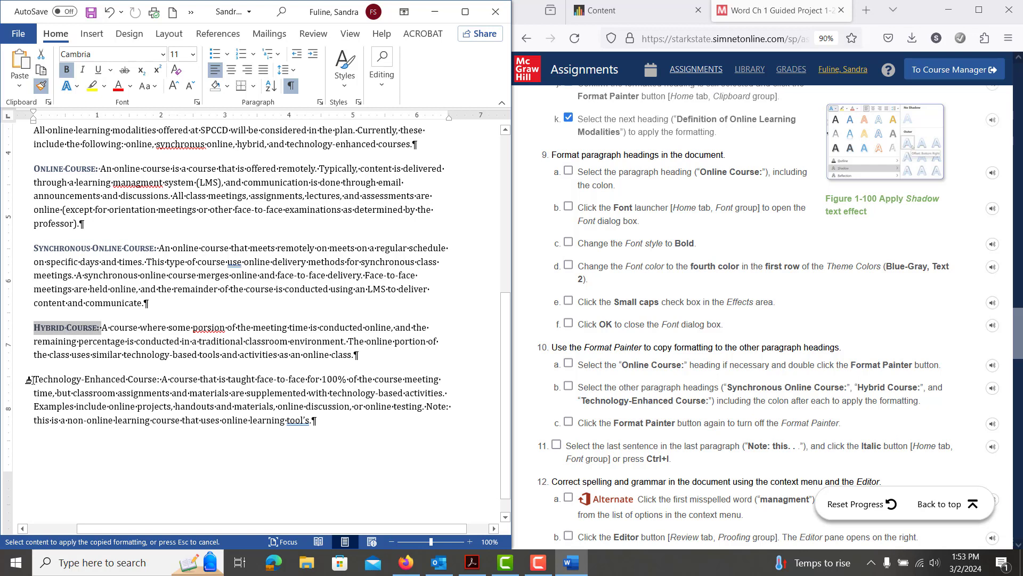
left_click_drag(29, 379, 160, 379)
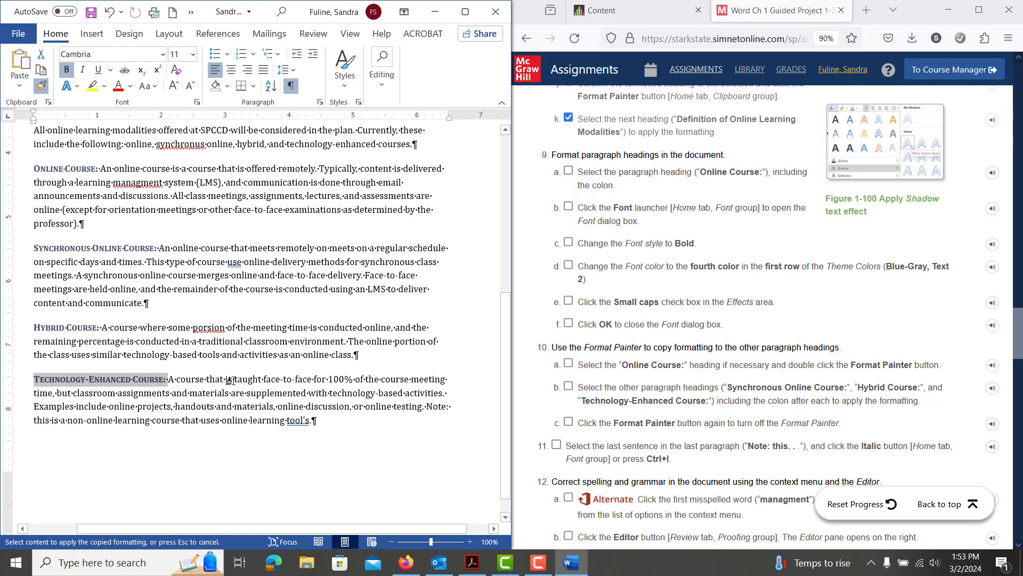
key("Escape")
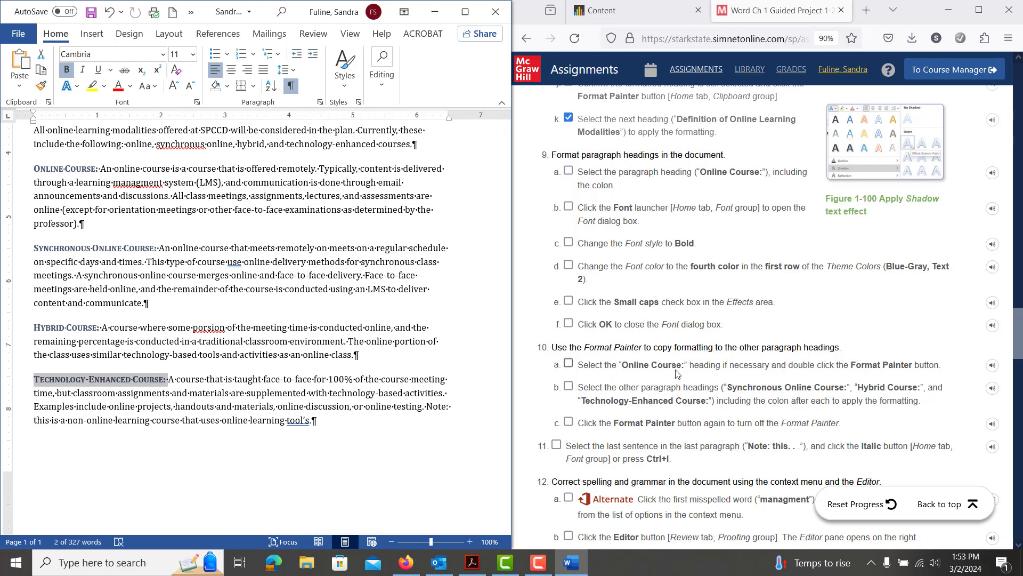
Step: Mark instruction steps 9a through 9f, 10b and 10c as completed
left_click(569, 171)
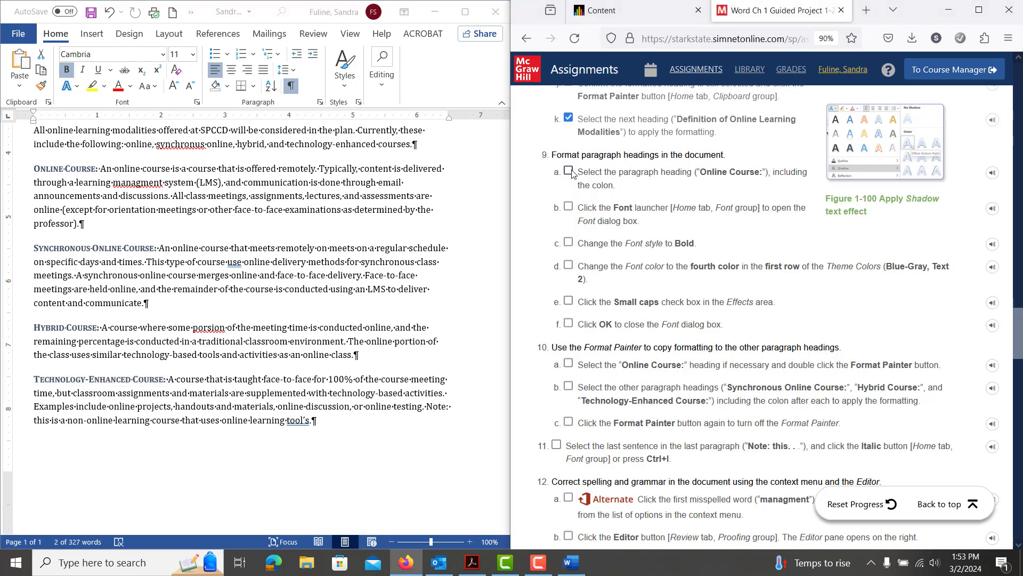
left_click(568, 242)
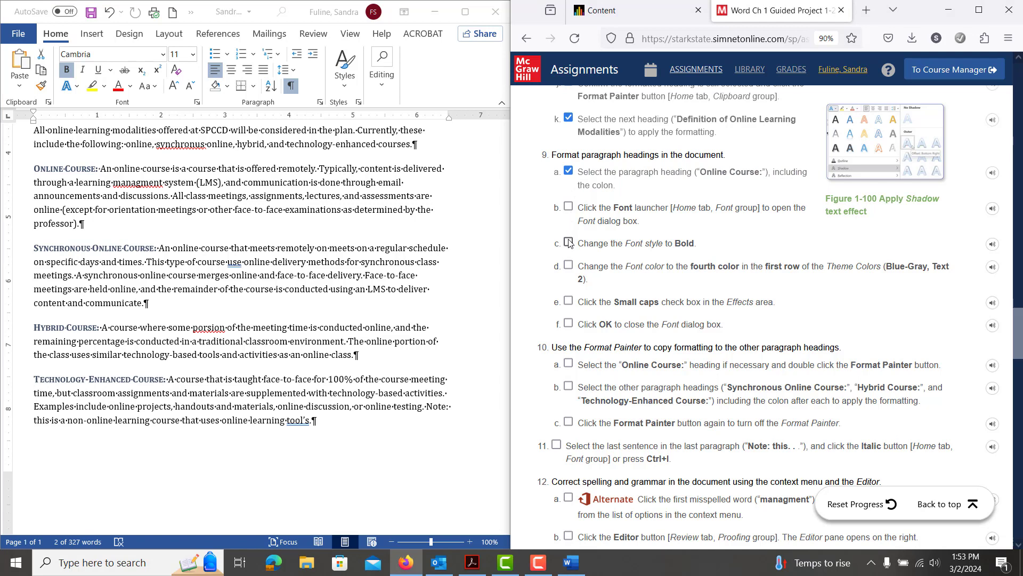
left_click(568, 207)
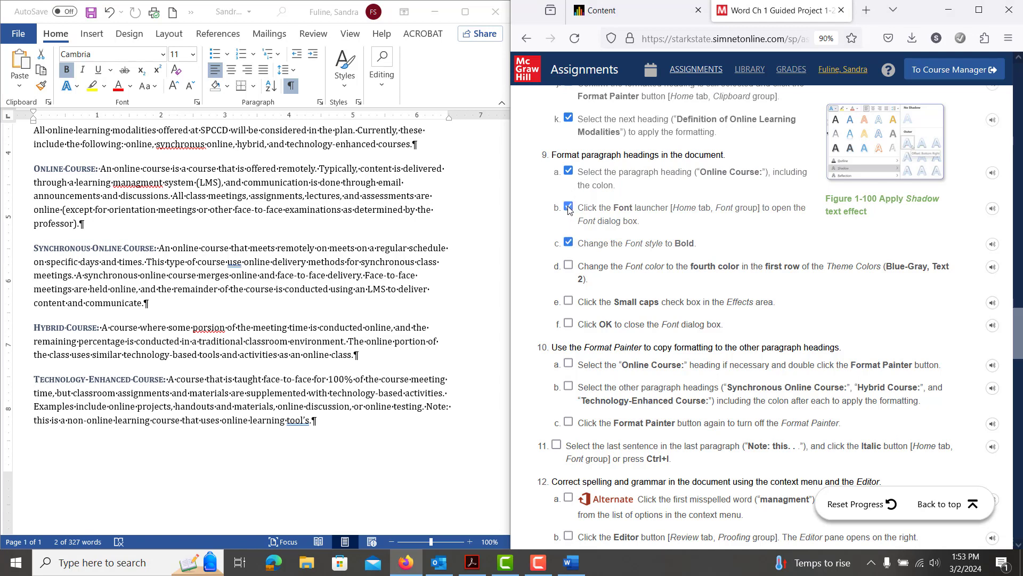
left_click(568, 323)
left_click(568, 301)
left_click(568, 265)
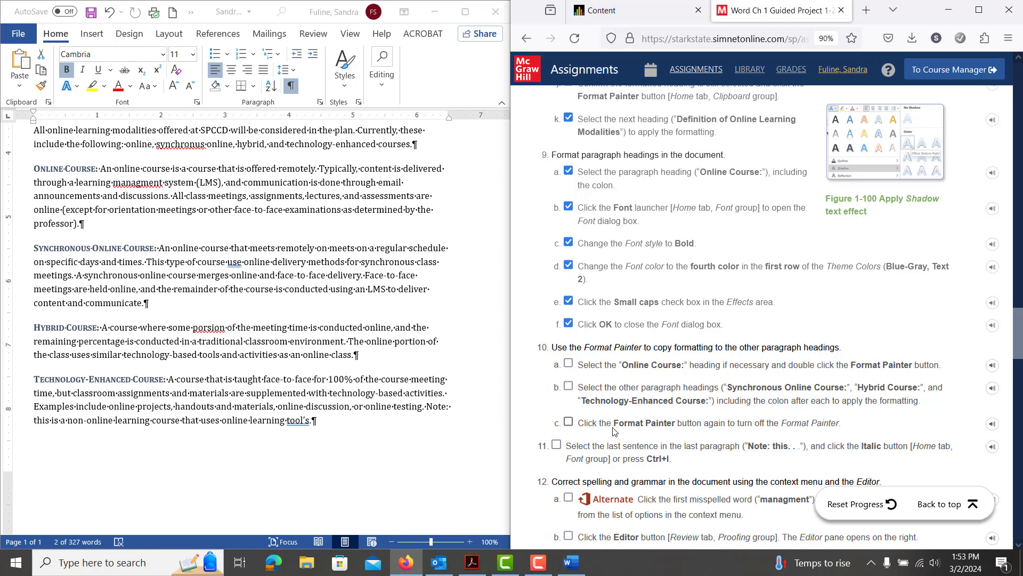
scroll(613, 432, "down", 1)
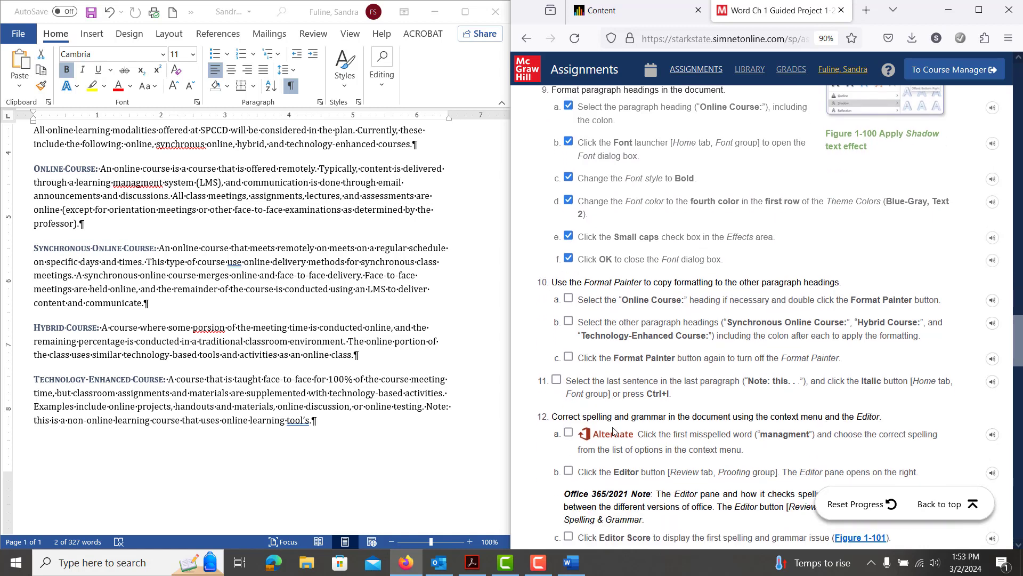
left_click(569, 358)
left_click(569, 322)
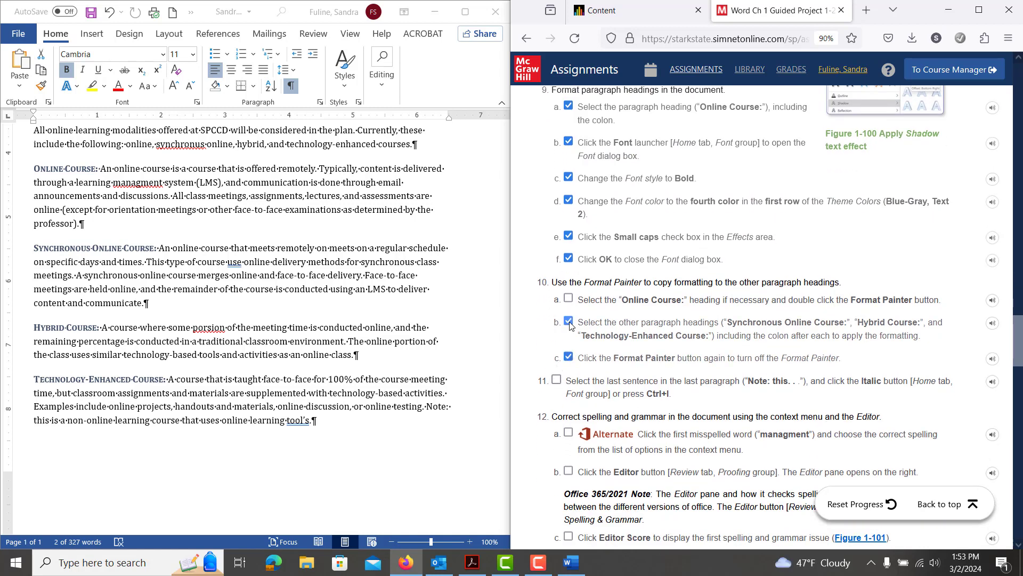
Step: Italicize the "Note: this is a non-online learning course" sentence ending the last paragraph and mark instruction step 11 as completed
scroll(639, 374, "down", 1)
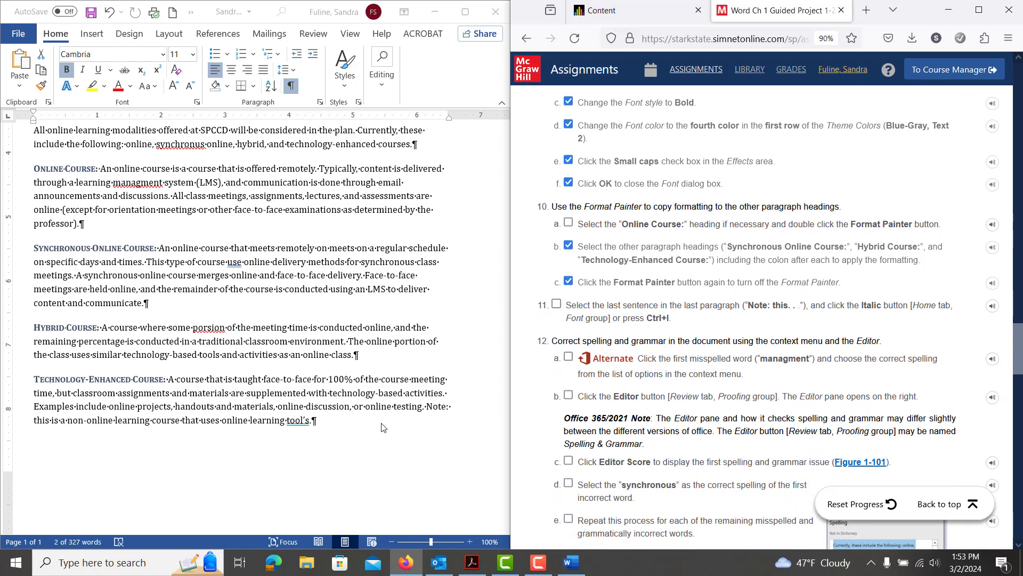
left_click(430, 408)
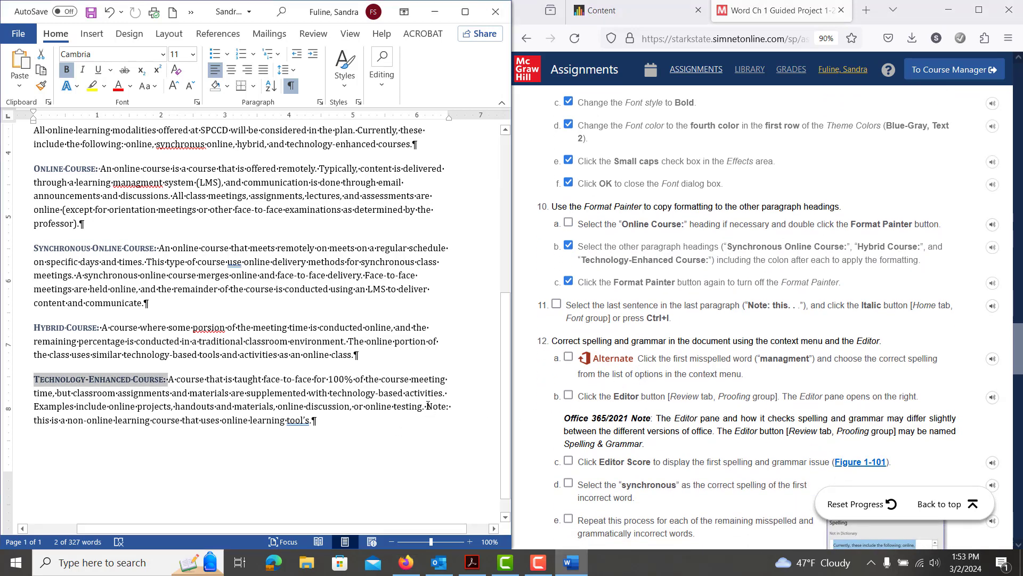
left_click(428, 406)
left_click(440, 417, "shift")
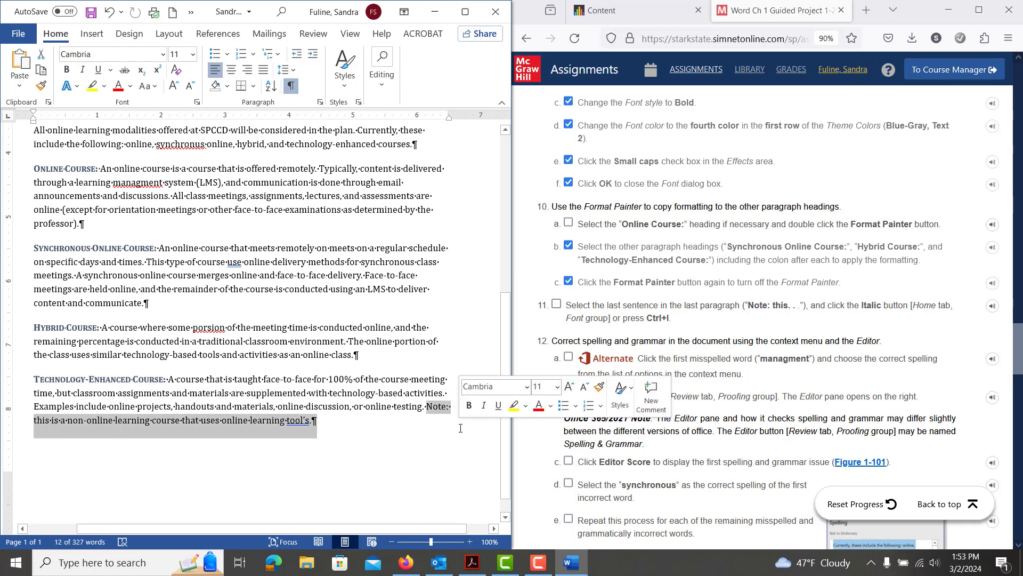
key("ctrl+i")
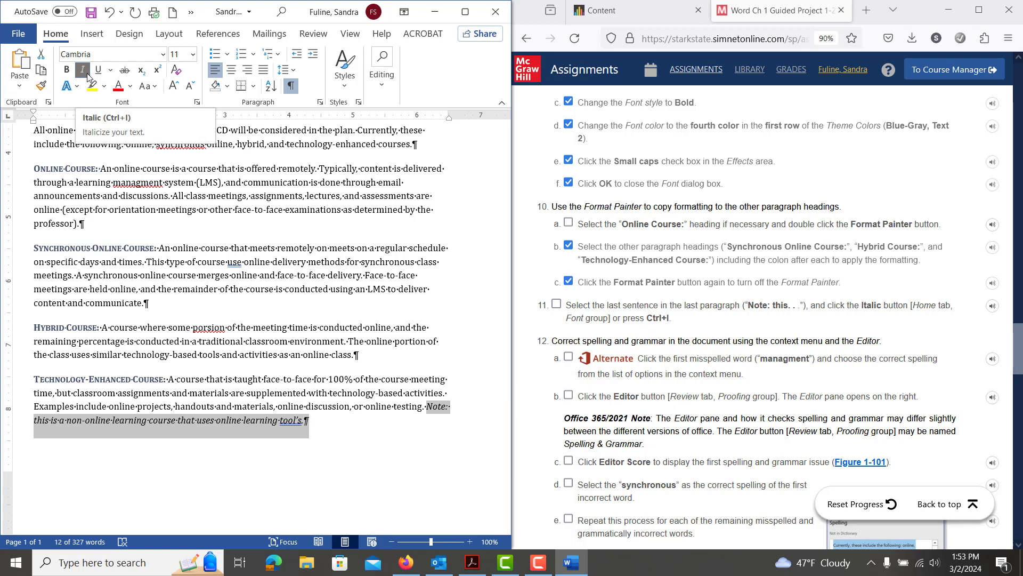
left_click(556, 305)
scroll(638, 430, "down", 2)
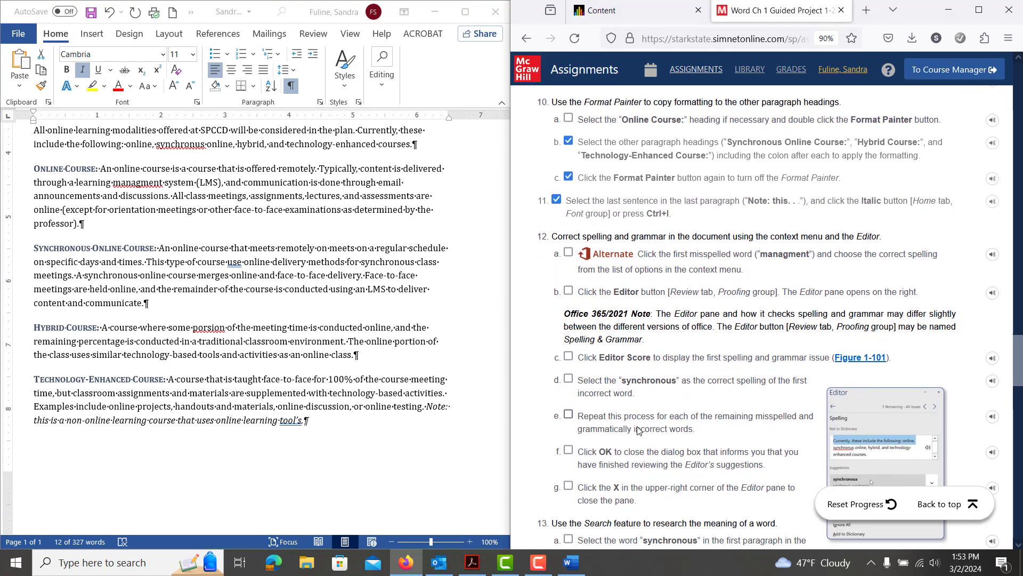
scroll(638, 430, "down", 2)
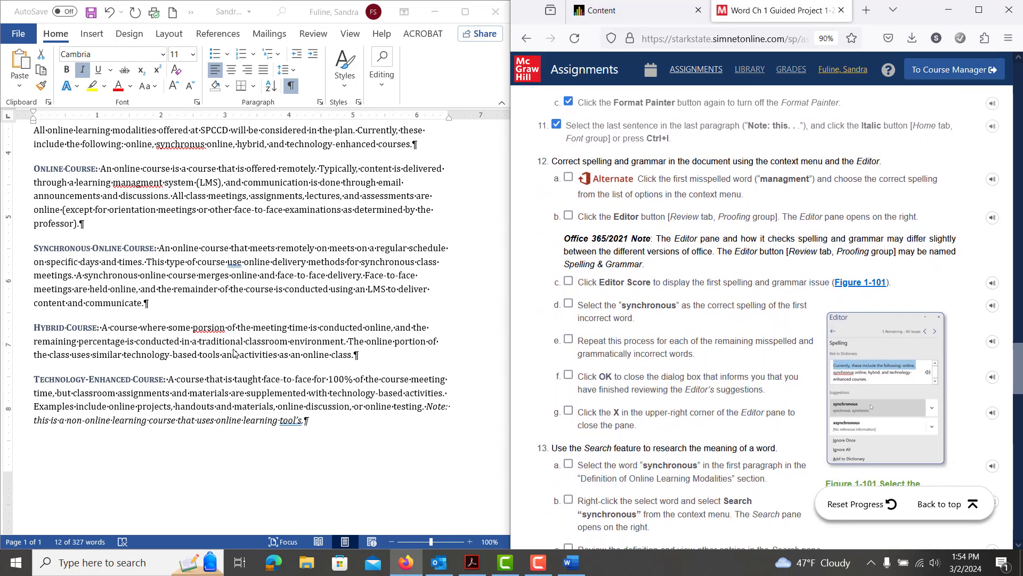
Step: Start the spelling and grammar check from the document's beginning, correcting both "managment" misspellings to "management" and "synchronus" to "synchronous"
left_click(235, 362)
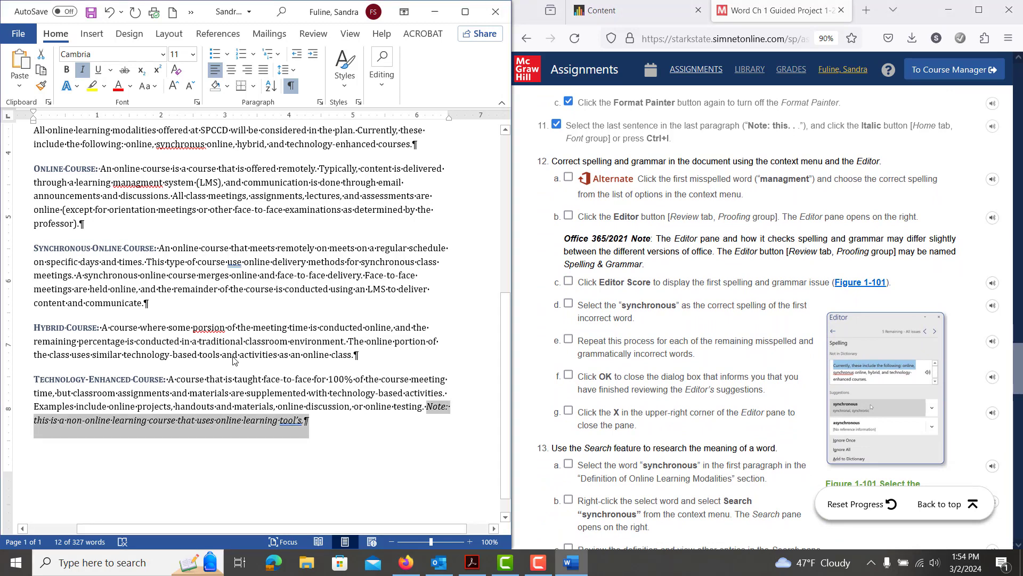
key("ctrl+Home")
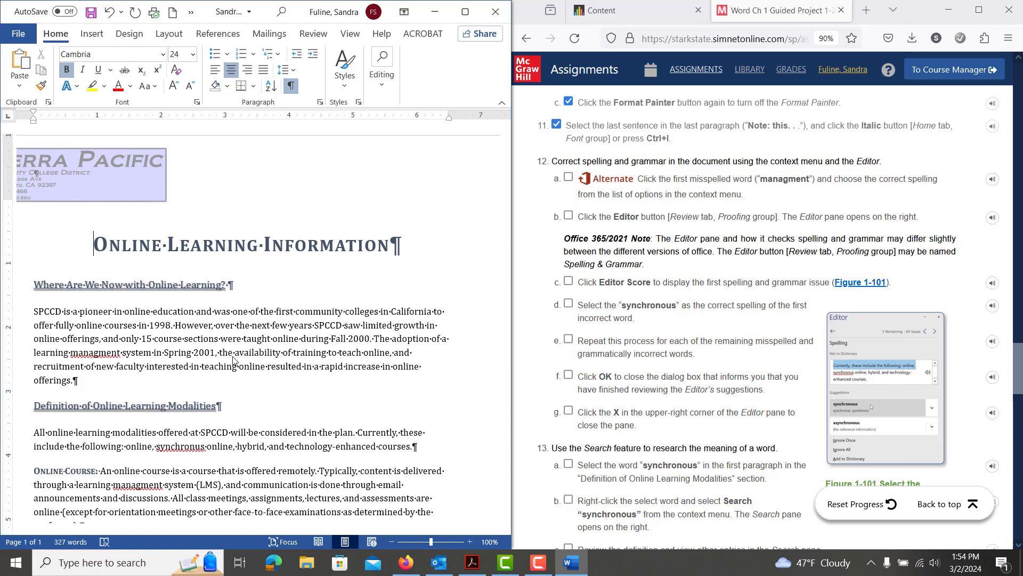
key("F7")
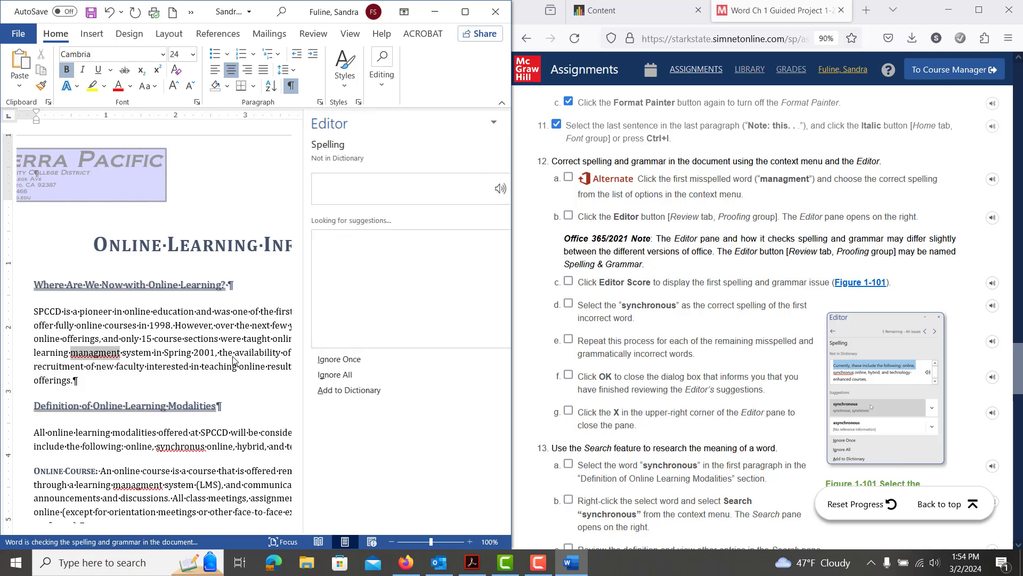
left_click(311, 34)
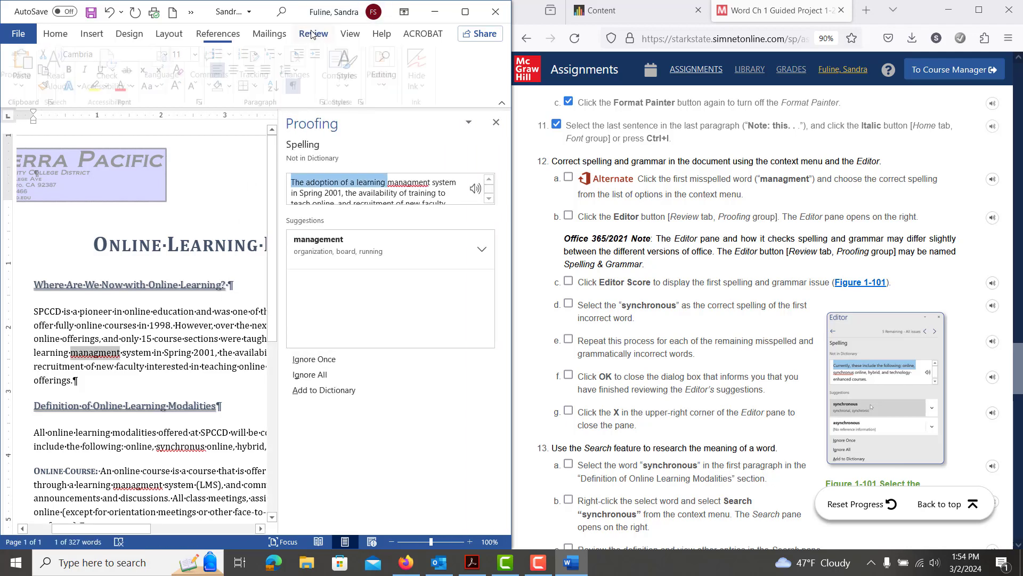
left_click(14, 86)
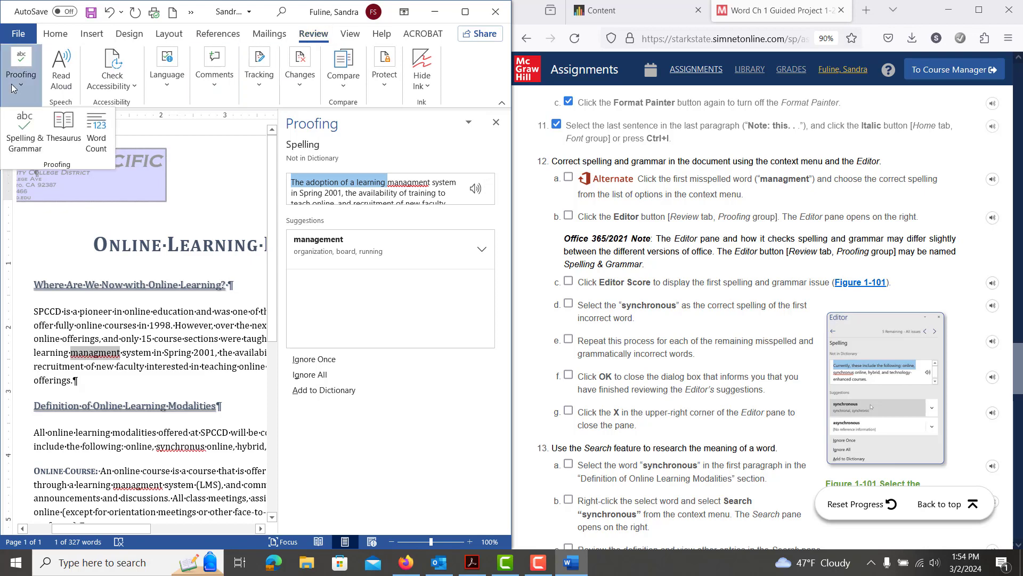
left_click(29, 87)
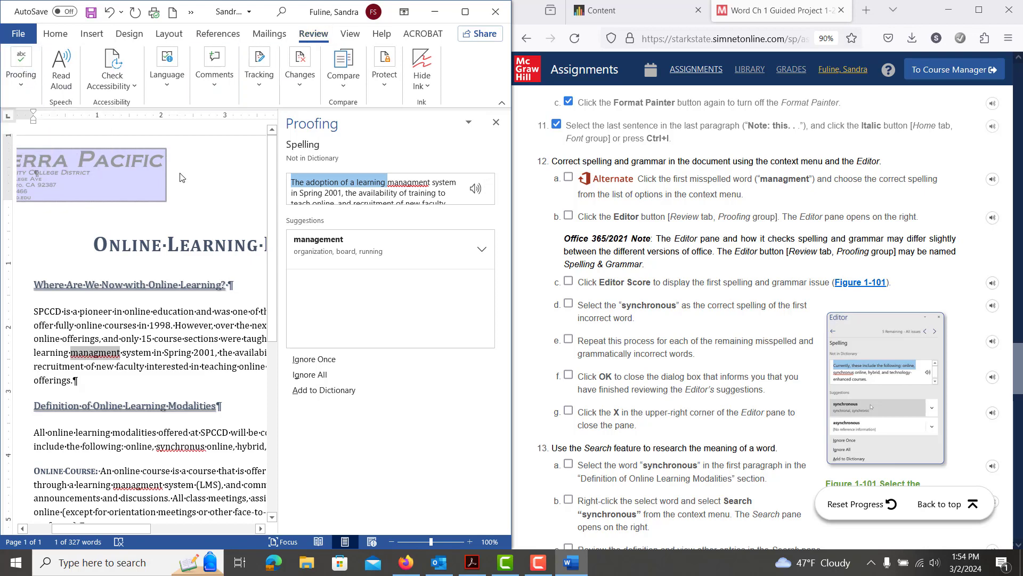
left_click(329, 260)
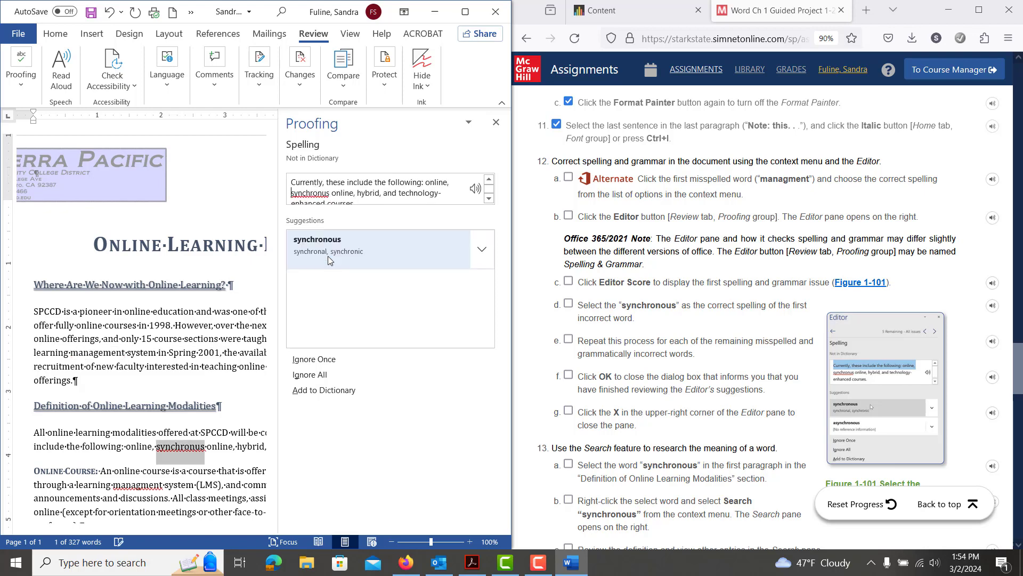
left_click(327, 256)
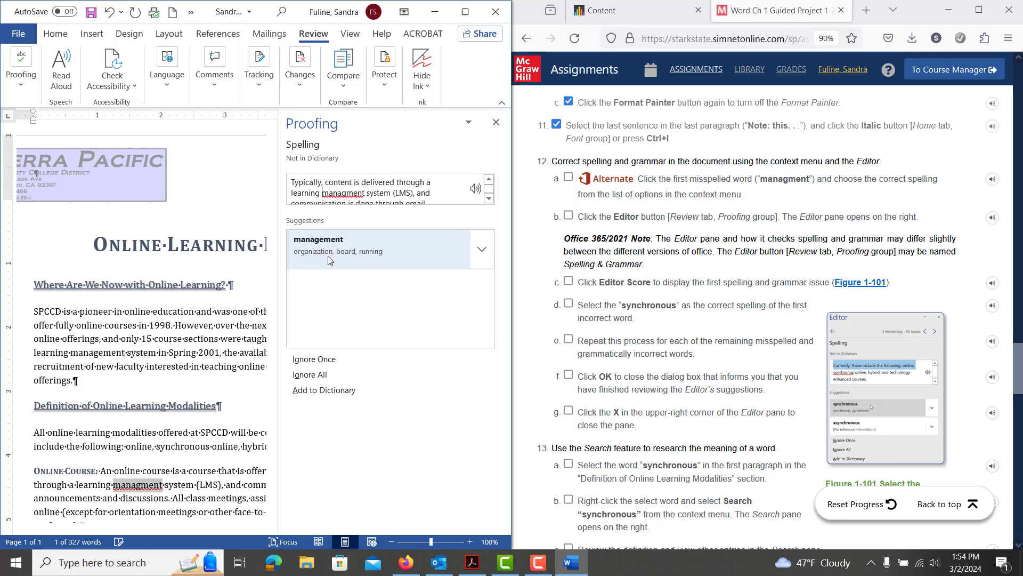
left_click(327, 256)
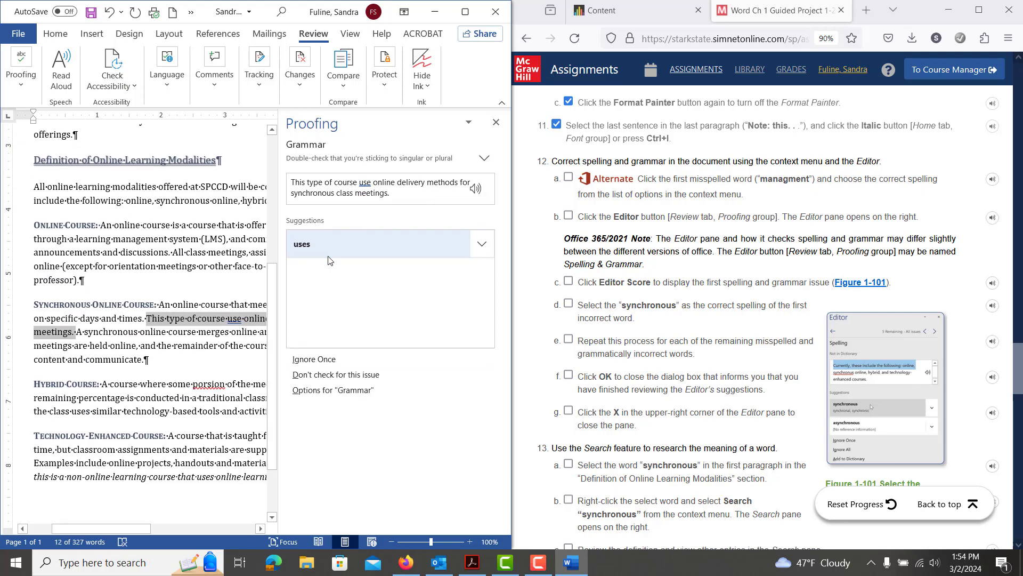
Step: Accept "uses", "portion" and "tools" for the remaining spelling and grammar issues and finish the check
left_click(329, 260)
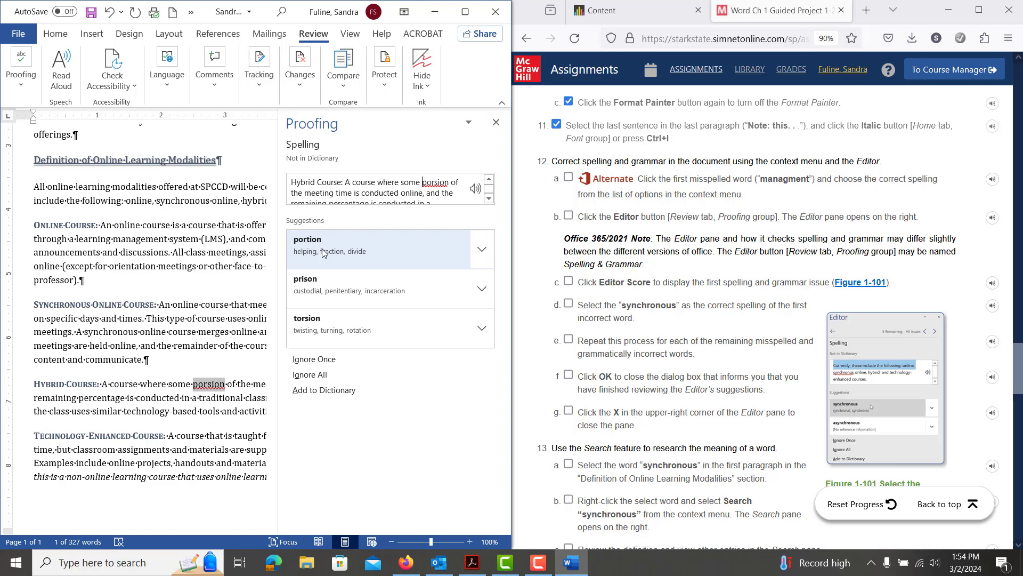
left_click(323, 249)
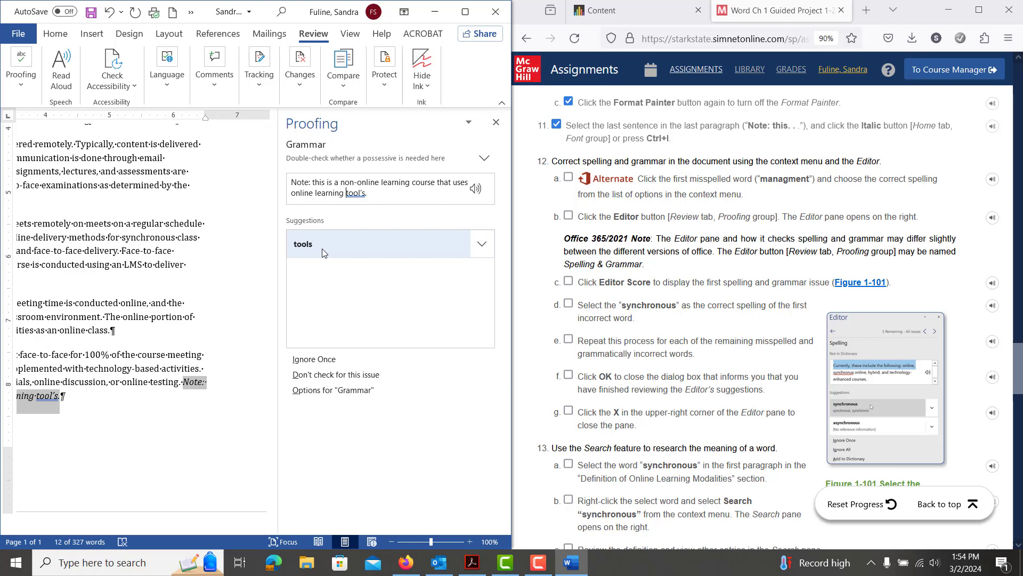
left_click(321, 249)
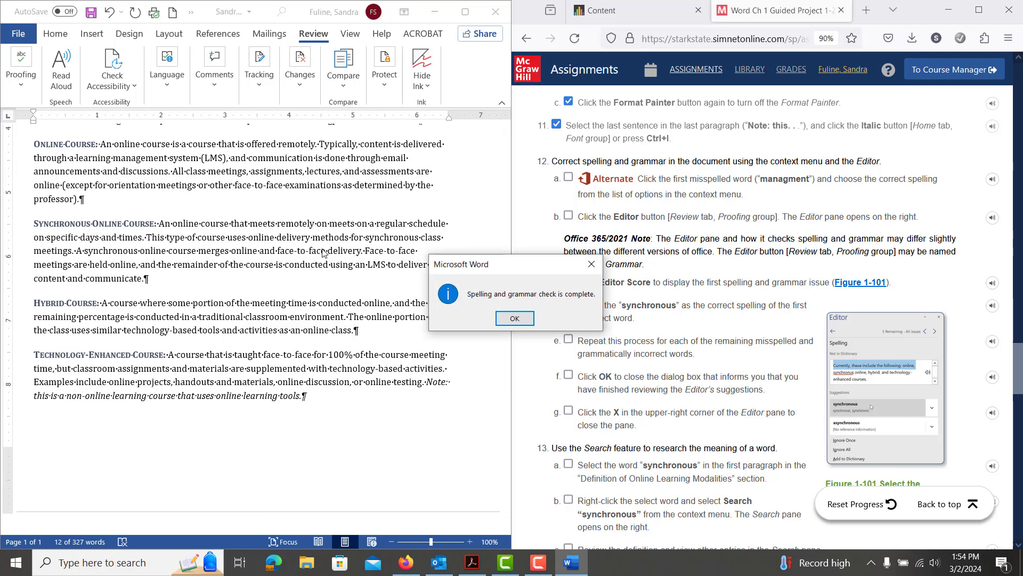
left_click(514, 319)
Step: Mark instruction steps 12a through 12g as completed
scroll(739, 437, "down", 3)
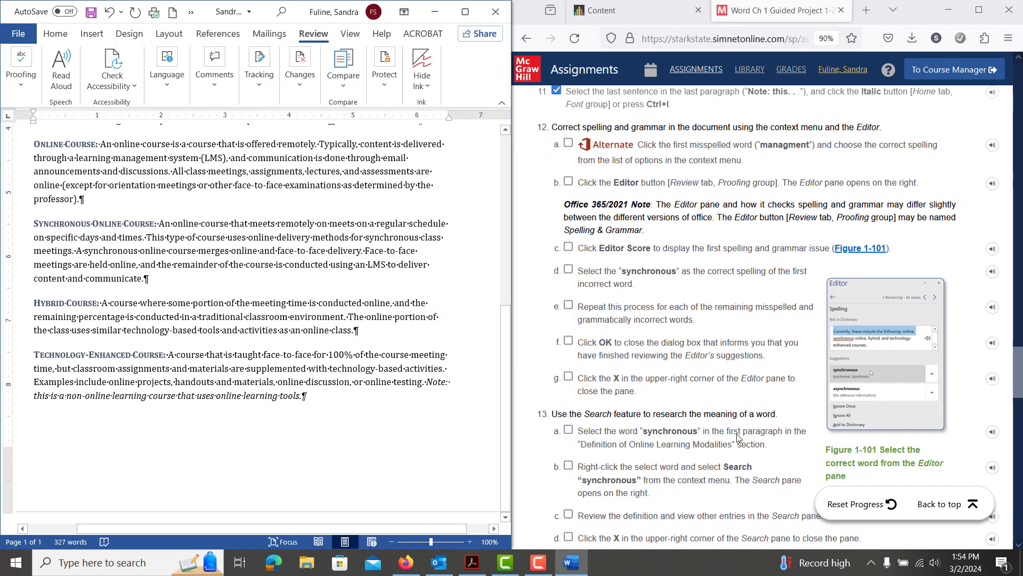
scroll(662, 317, "up", 1)
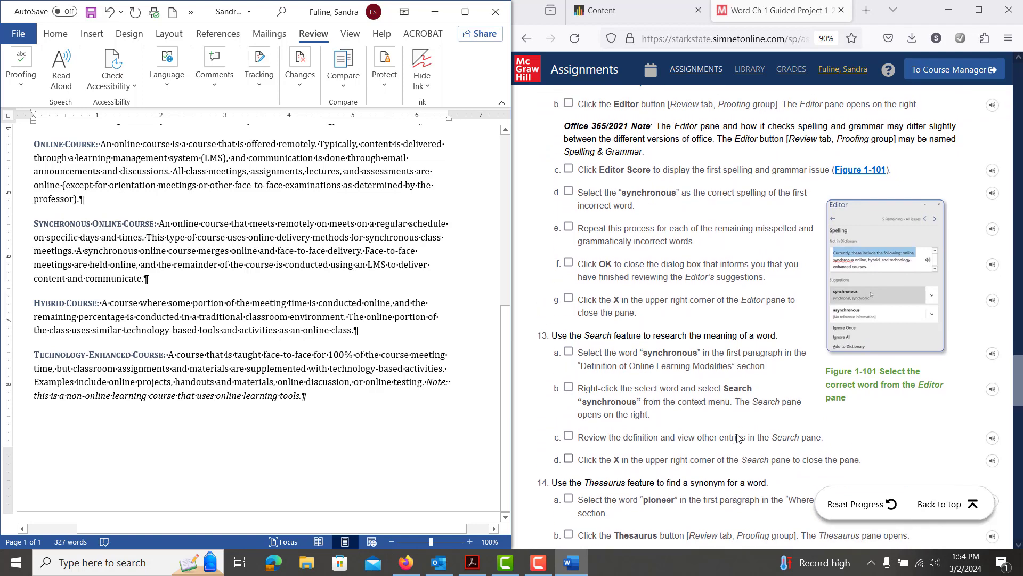
scroll(662, 317, "up", 2)
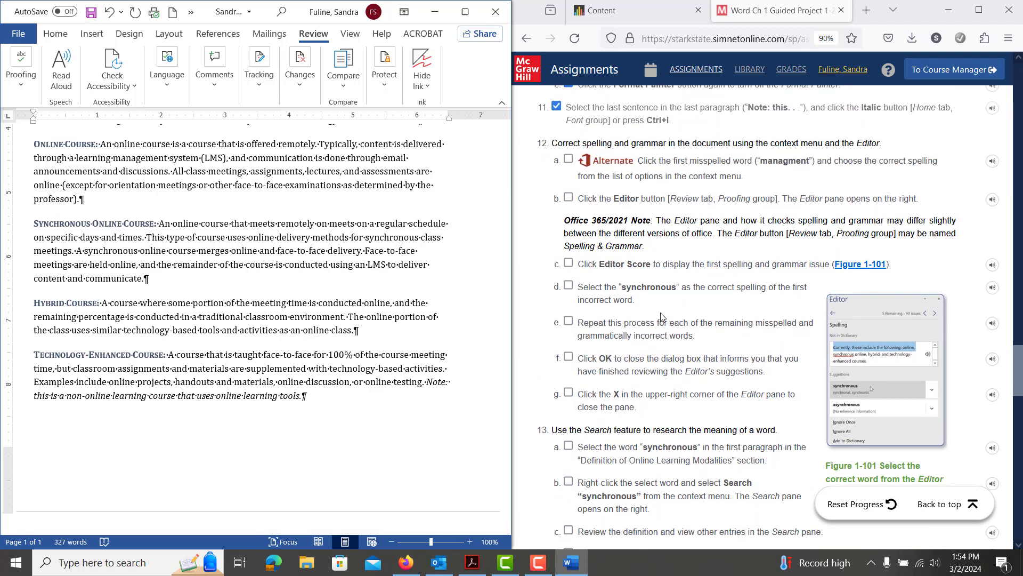
scroll(662, 316, "down", 3)
scroll(661, 316, "up", 3)
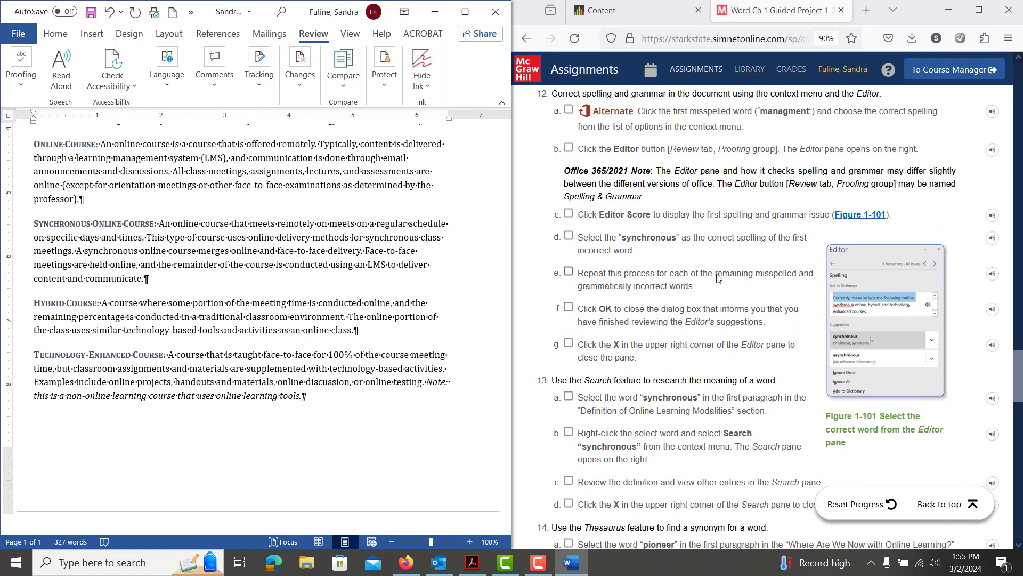
left_click(569, 344)
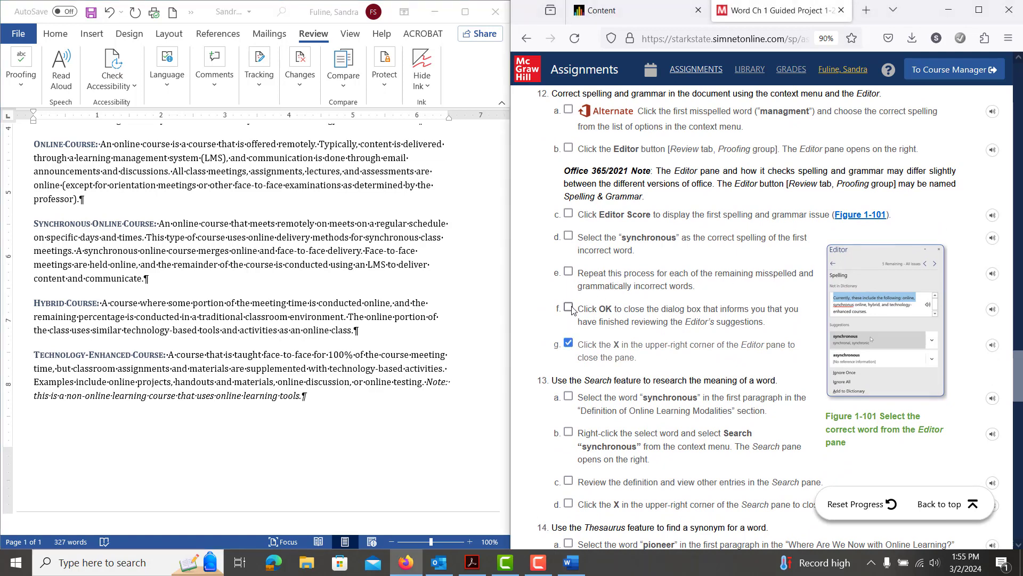
left_click(568, 308)
left_click(569, 272)
left_click(569, 236)
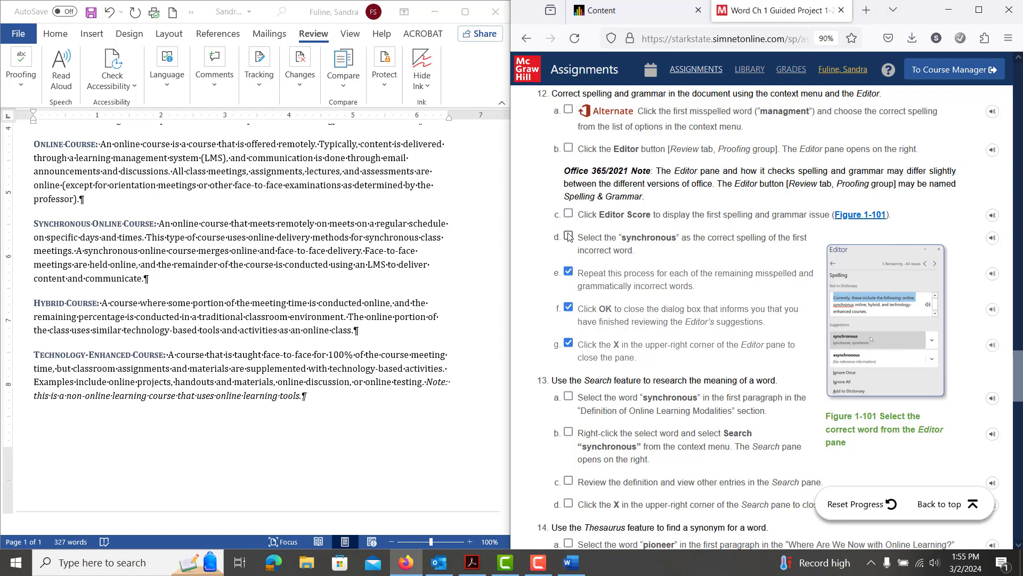
left_click(569, 214)
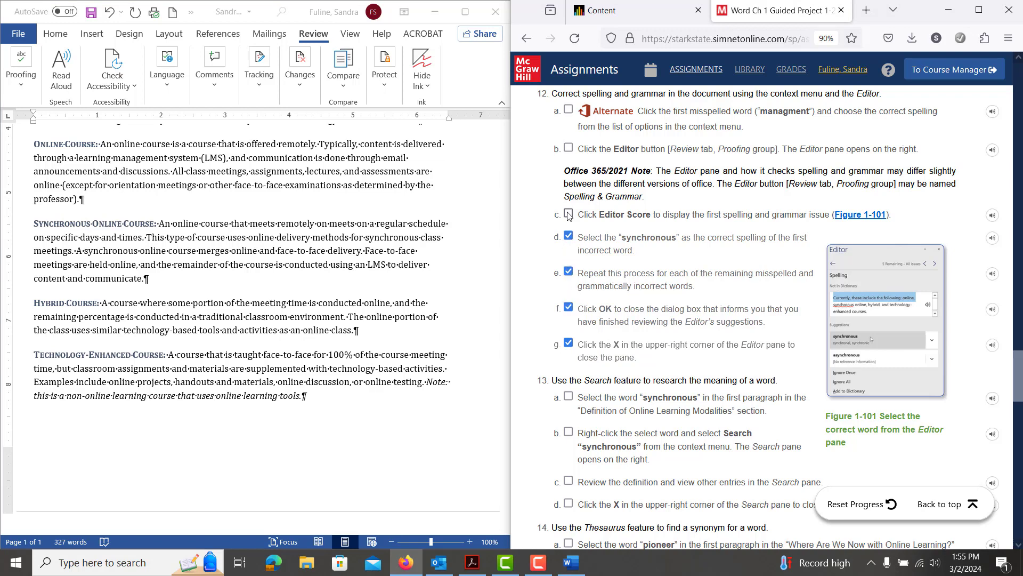
left_click(568, 148)
left_click(568, 110)
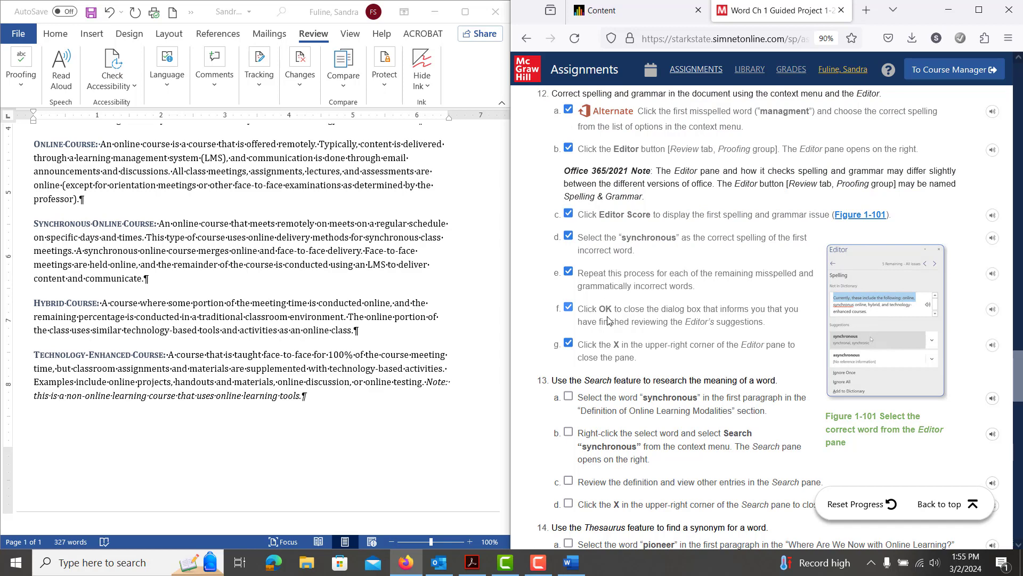
Step: Look up the word "Synchronous" from the "Synchronous Online Course:" heading with the Search feature, then close the Search and Proofing panes
scroll(609, 320, "down", 3)
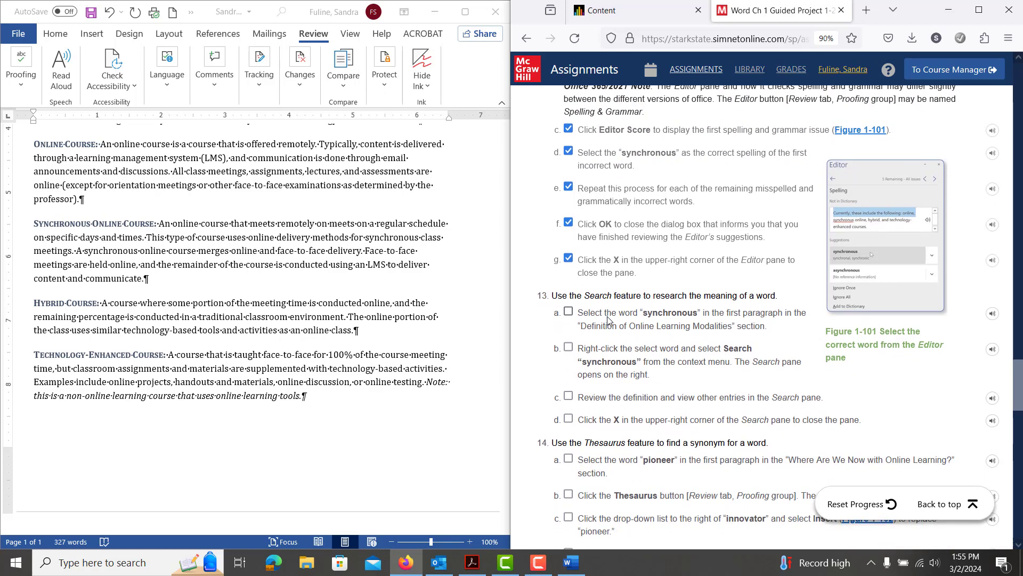
scroll(608, 319, "up", 2)
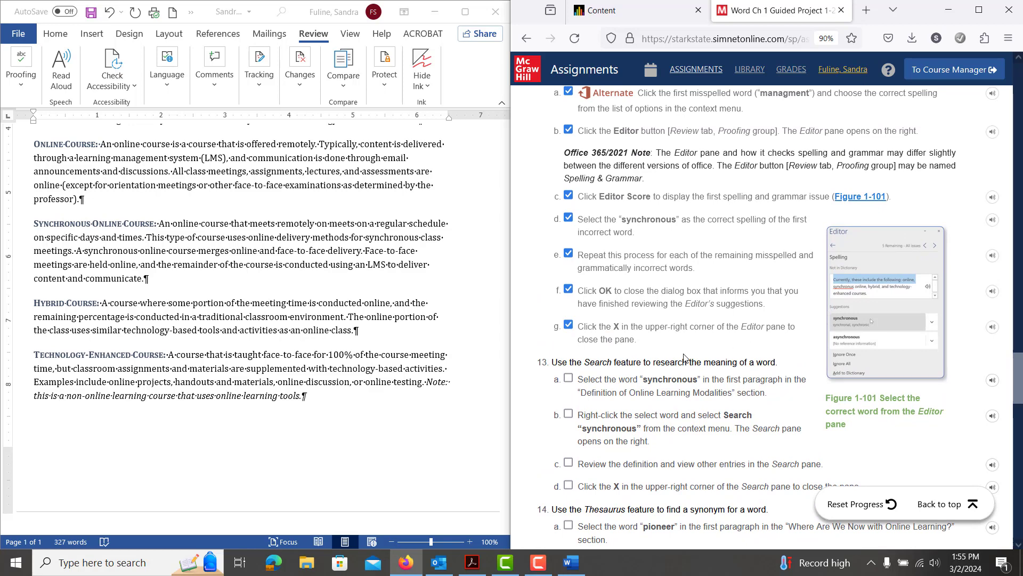
scroll(713, 391, "down", 1)
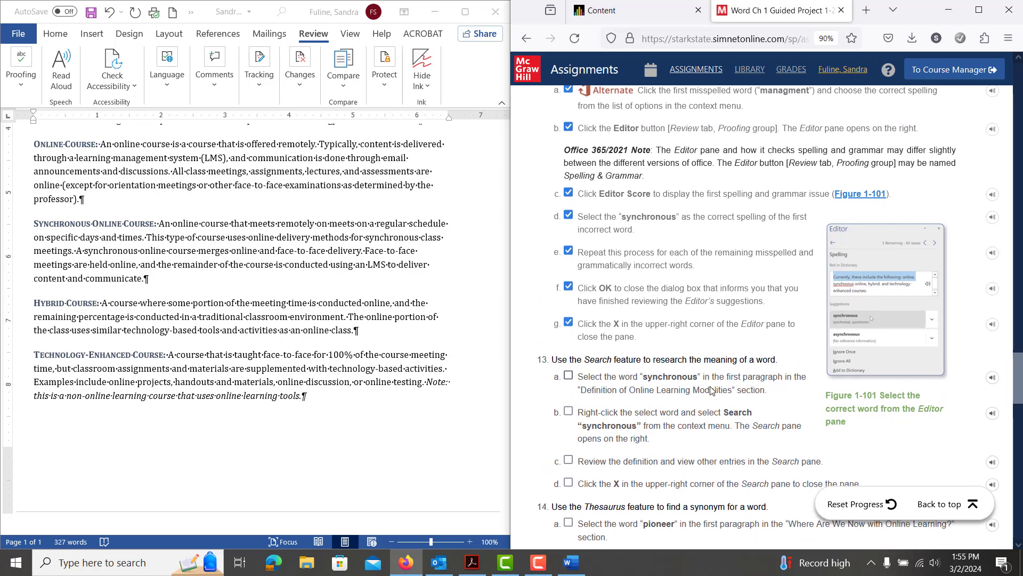
scroll(712, 390, "down", 3)
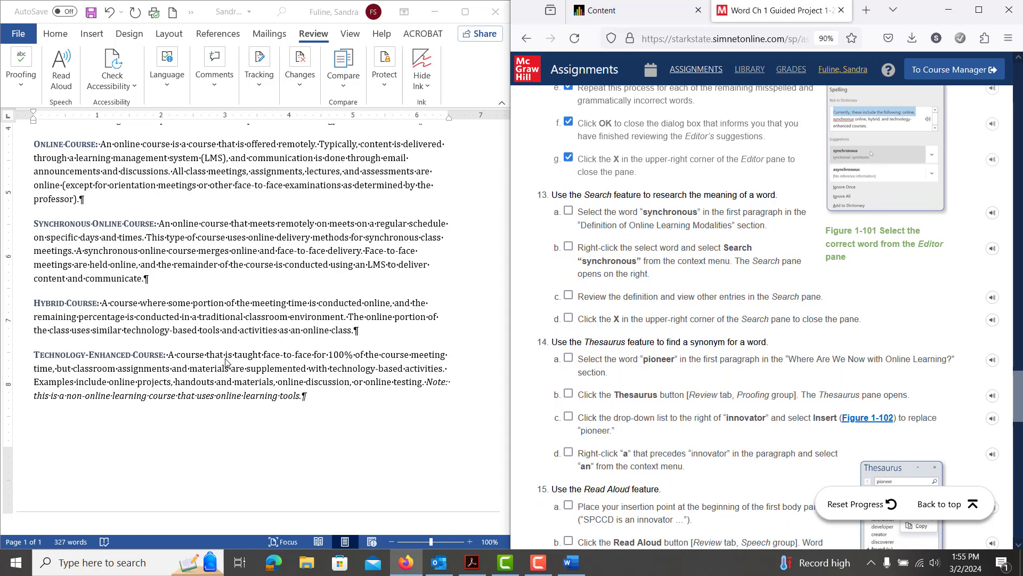
scroll(217, 329, "up", 1)
scroll(217, 329, "up", 1)
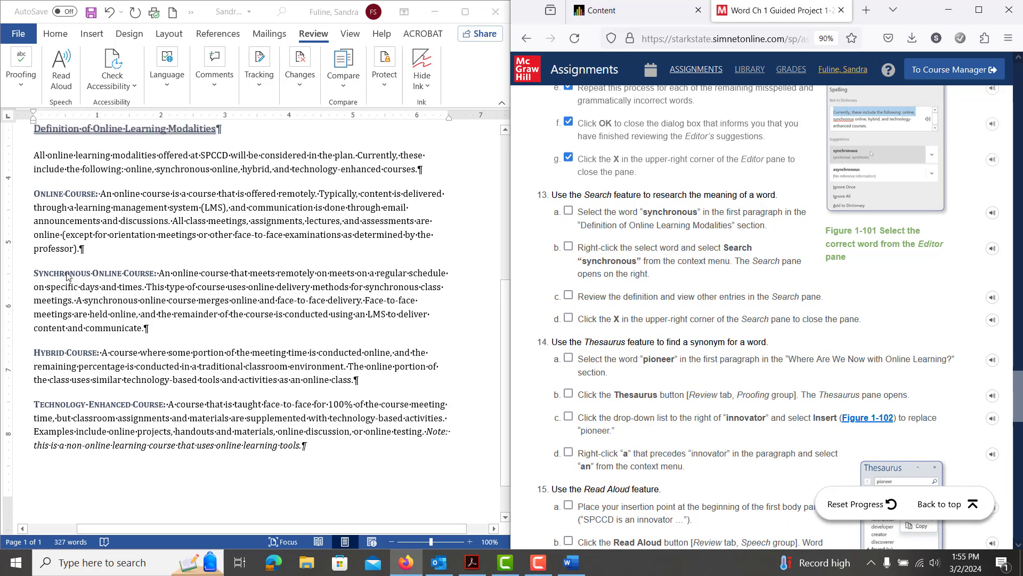
left_click(68, 275)
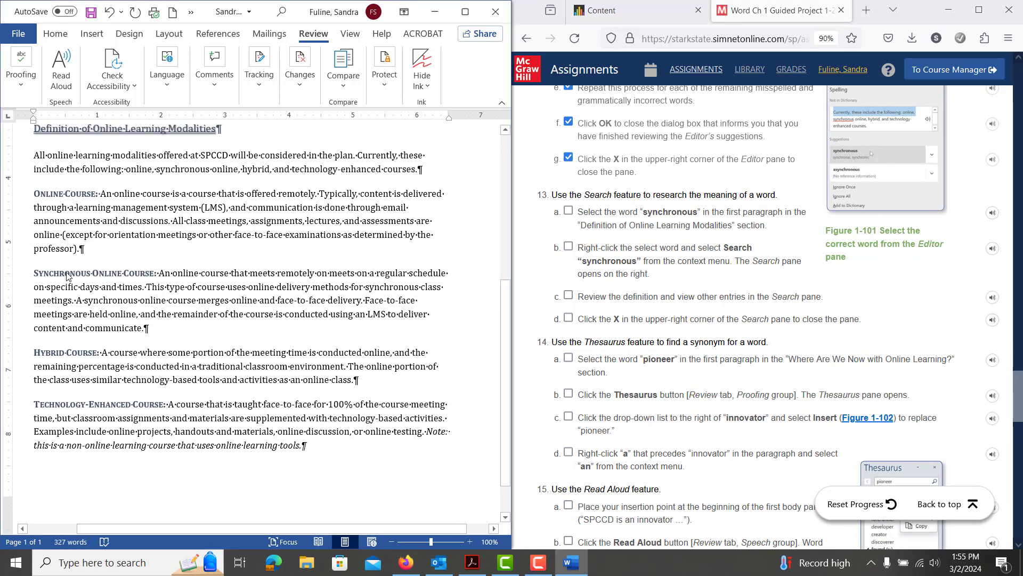
right_click(66, 275)
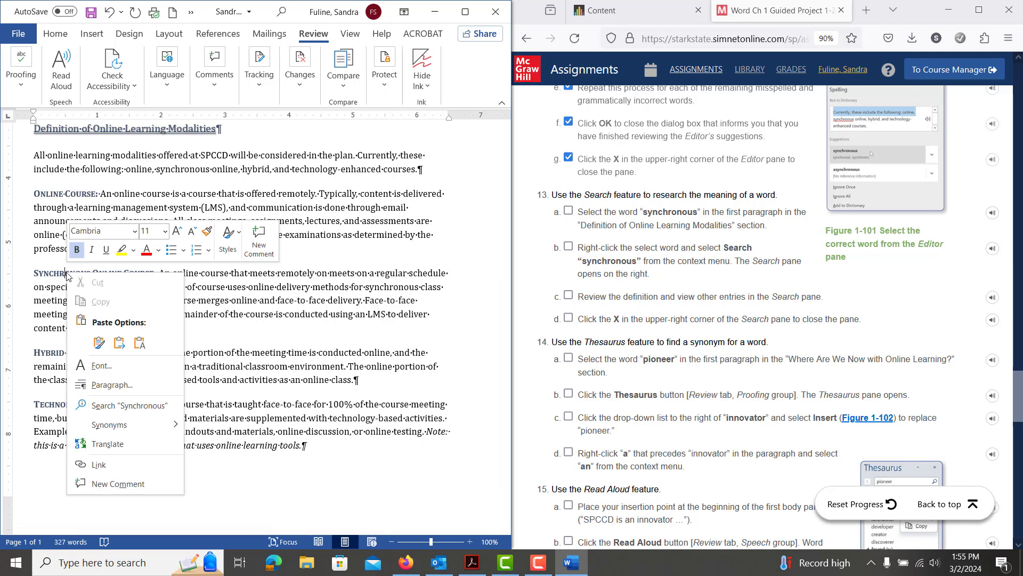
left_click(110, 406)
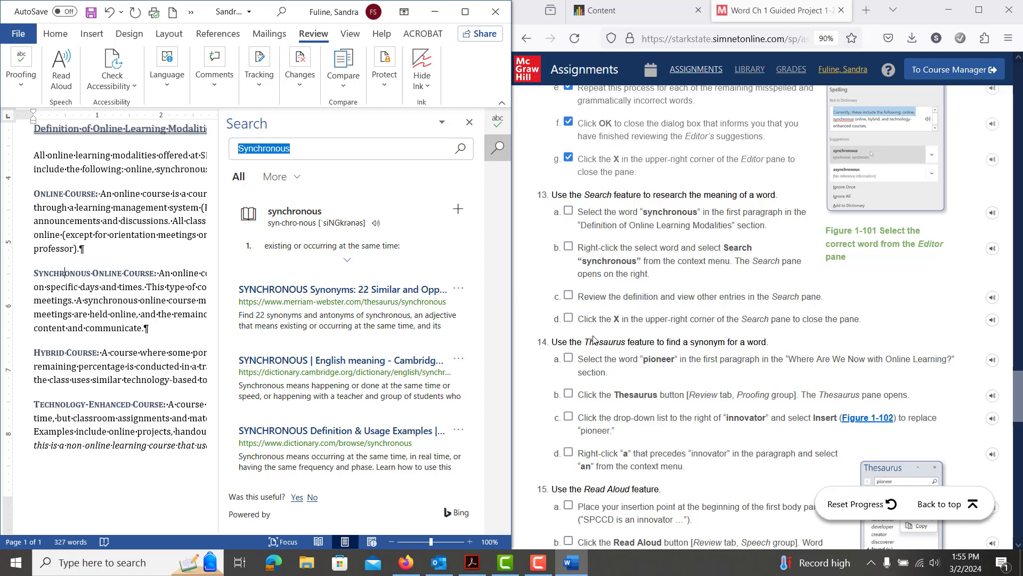
left_click(469, 123)
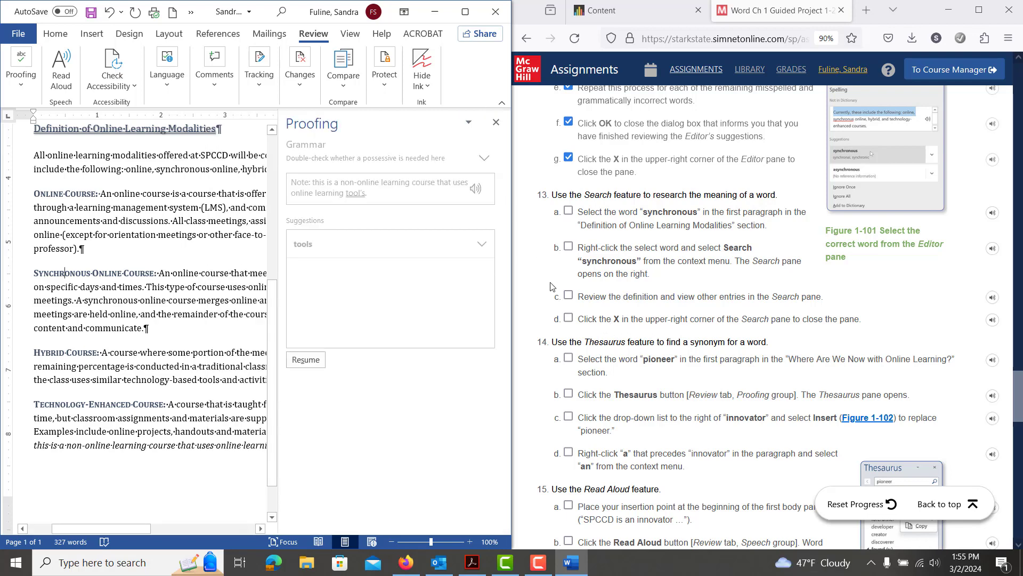
left_click(496, 122)
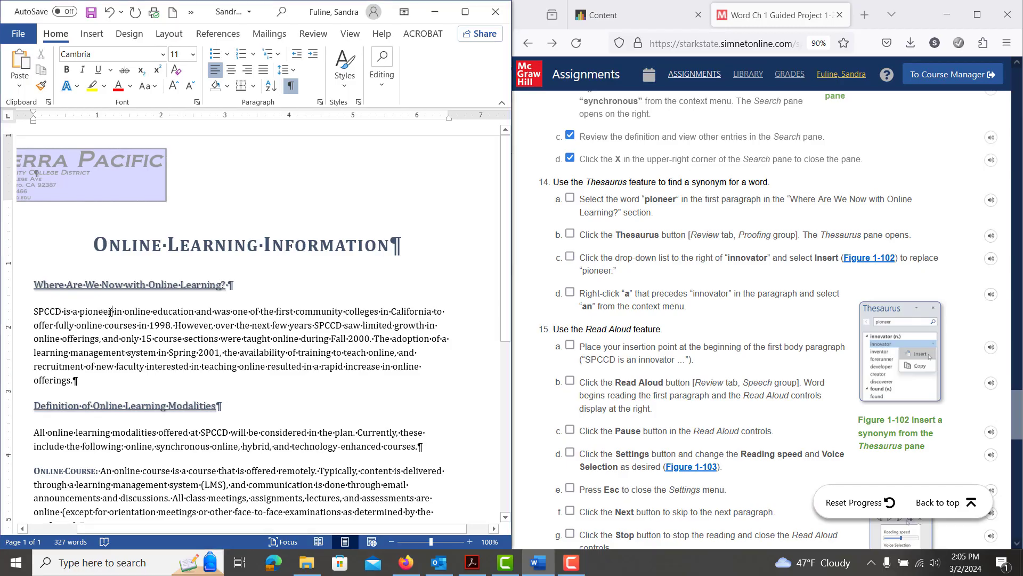
Step: Look up synonyms for "pioneer" in the first paragraph of the "Where Are We Now with Online Learning?" section with the Thesaurus
left_click_drag(111, 311, 82, 315)
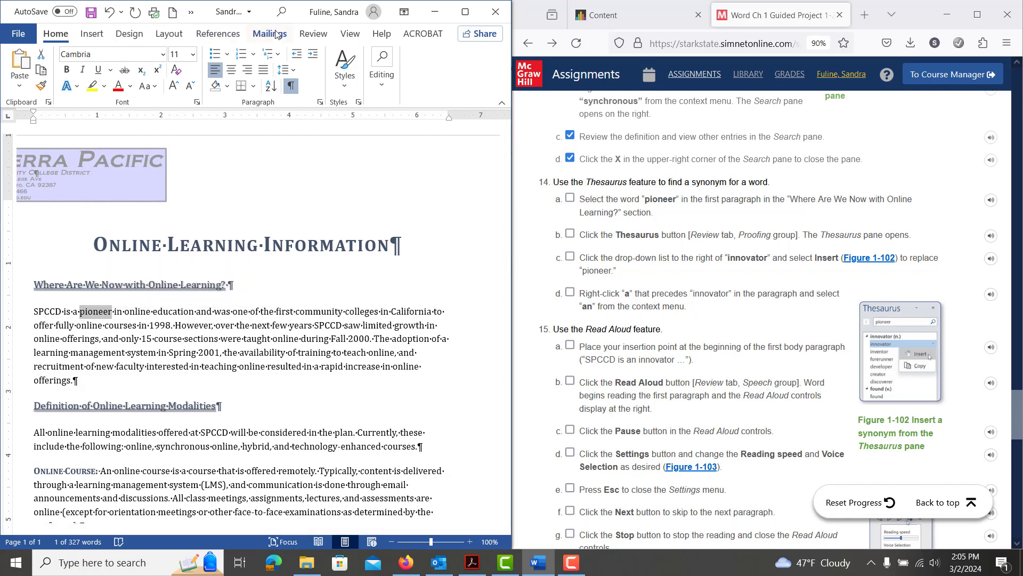
left_click(307, 34)
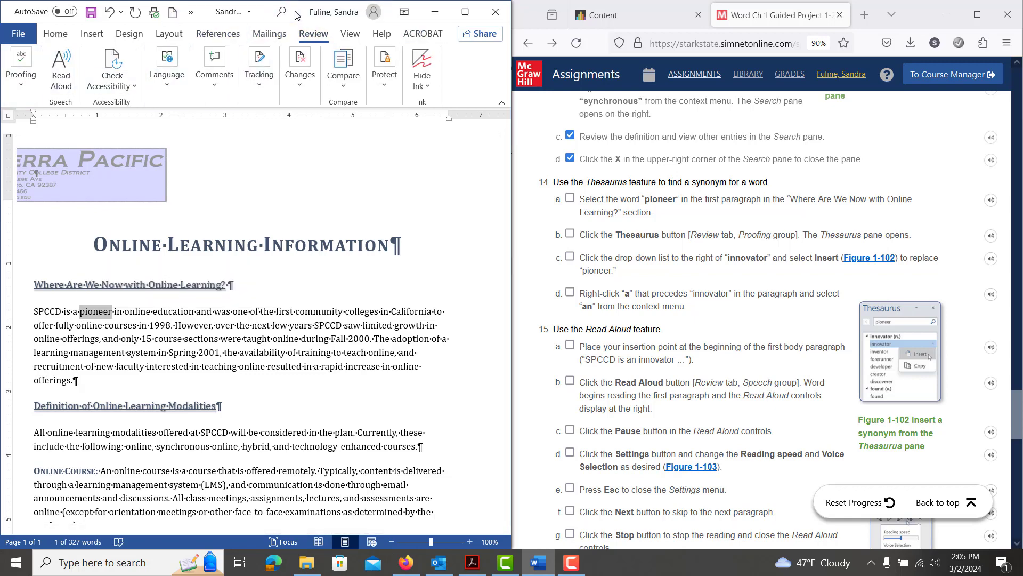
left_click_drag(297, 15, 457, 1)
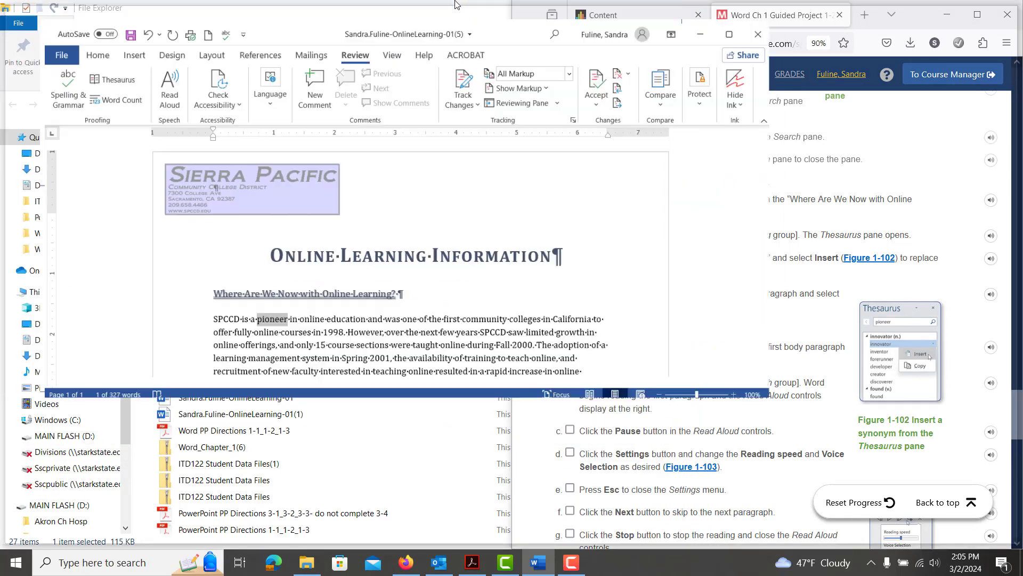
left_click(63, 68)
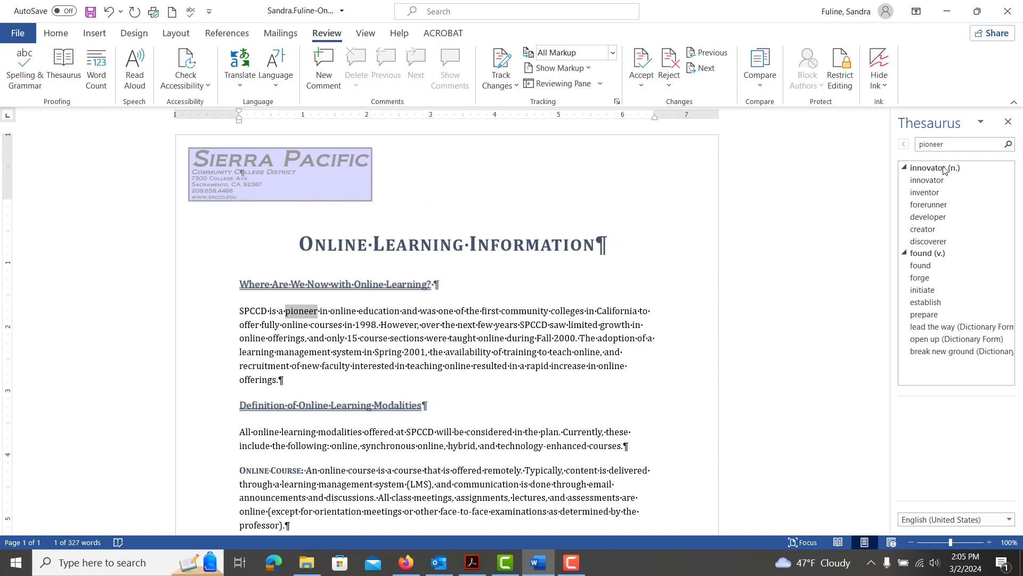
left_click(905, 167)
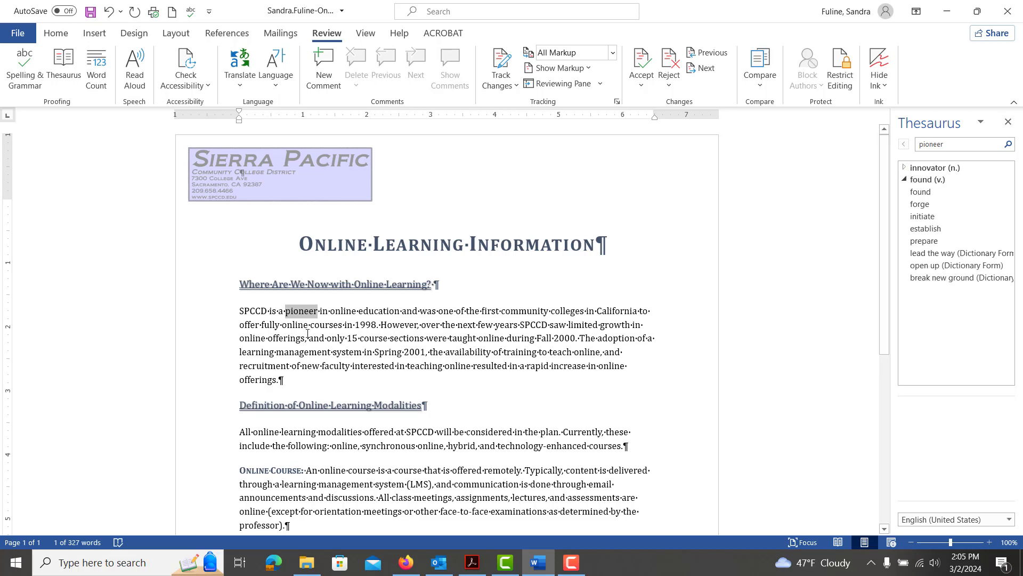
Step: Replace "pioneer" with the synonym "innovator" and change the preceding "a" to "an"
right_click(297, 315)
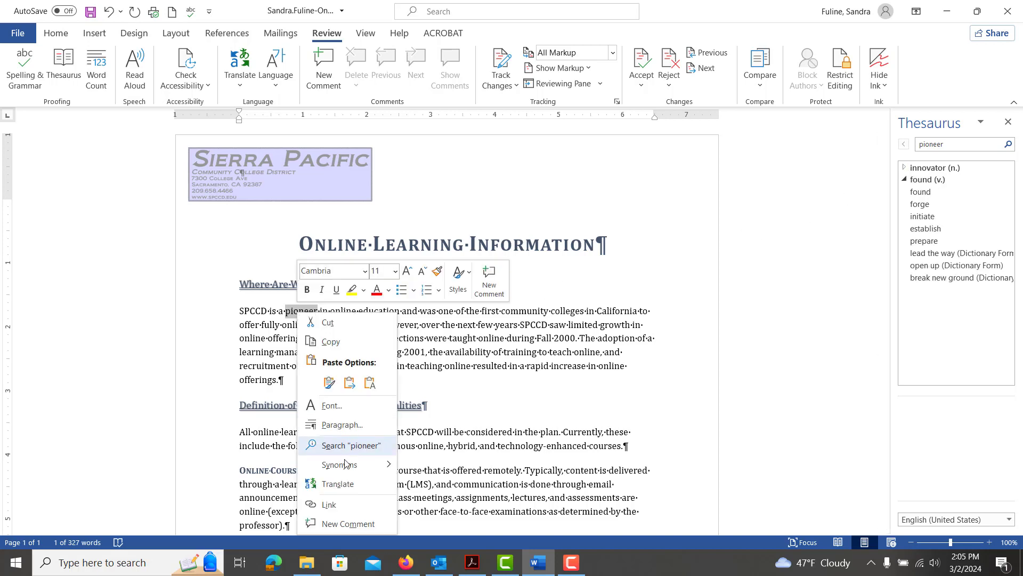
mouse_move(347, 464)
left_click(437, 438)
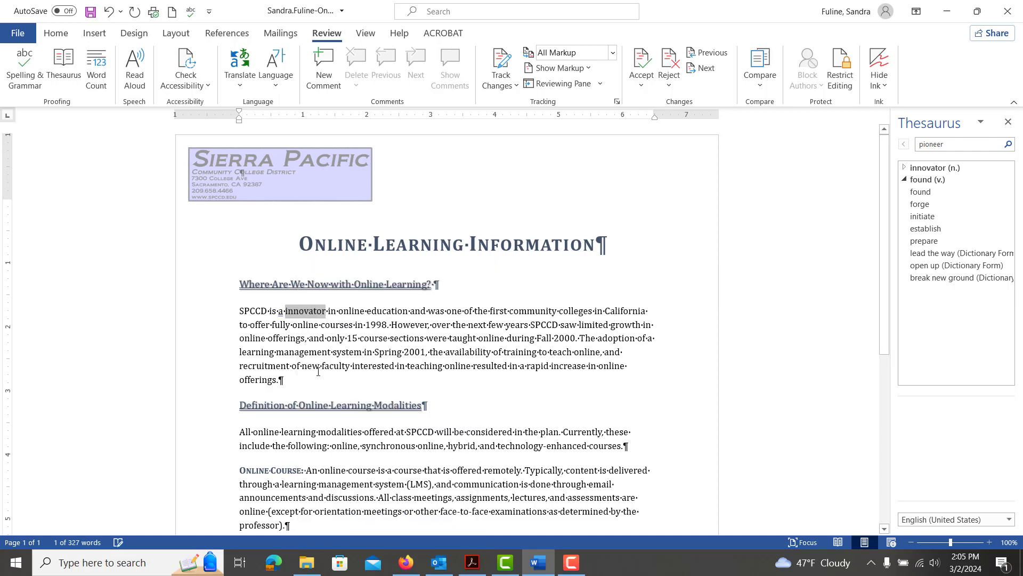
left_click(283, 311)
type("n")
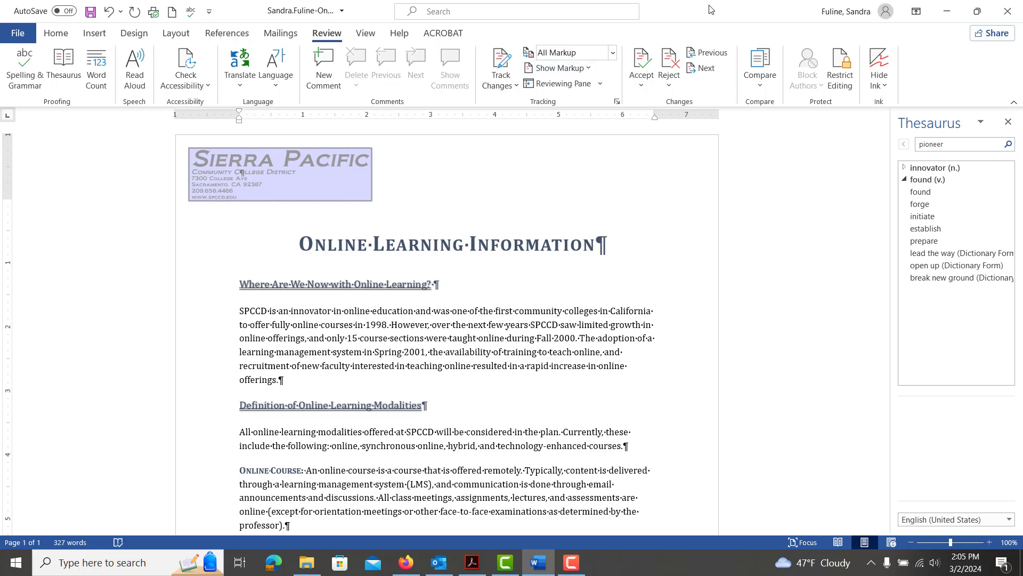
left_click_drag(711, 10, 1, 236)
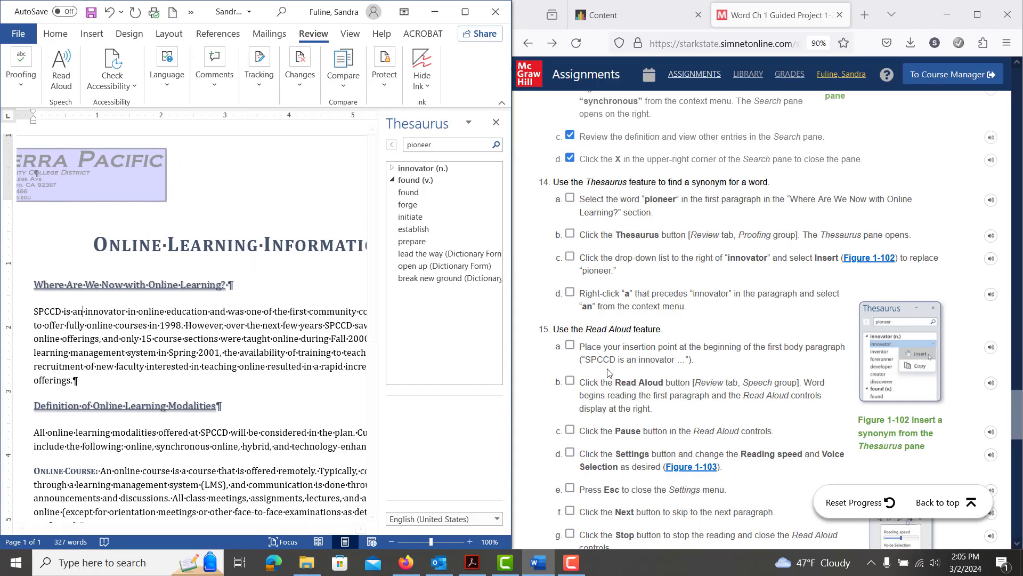
Step: Close the Thesaurus pane, run Read Aloud from the "Where Are We Now with Online Learning?" heading and stop the reading
scroll(656, 365, "down", 3)
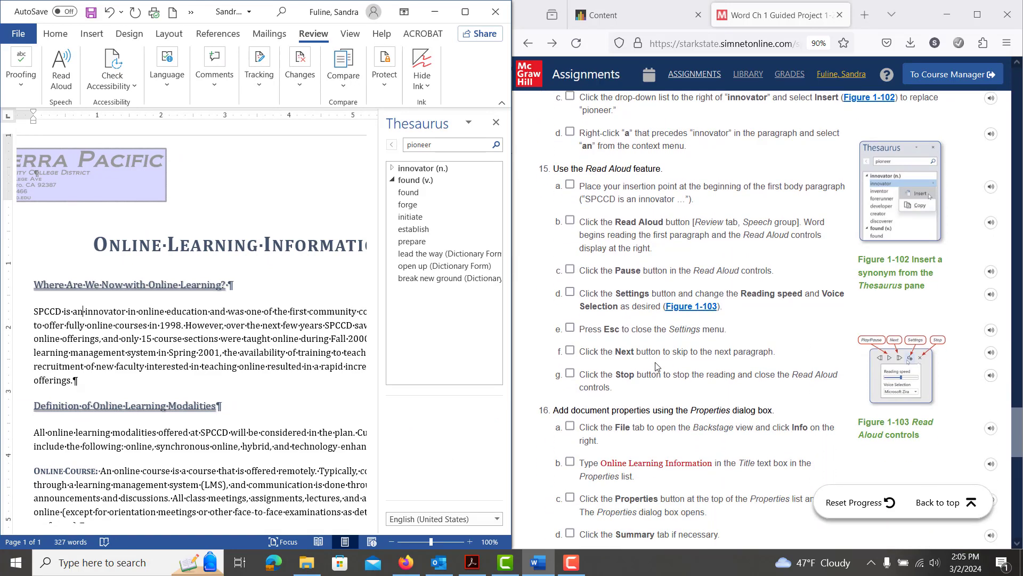
left_click(497, 122)
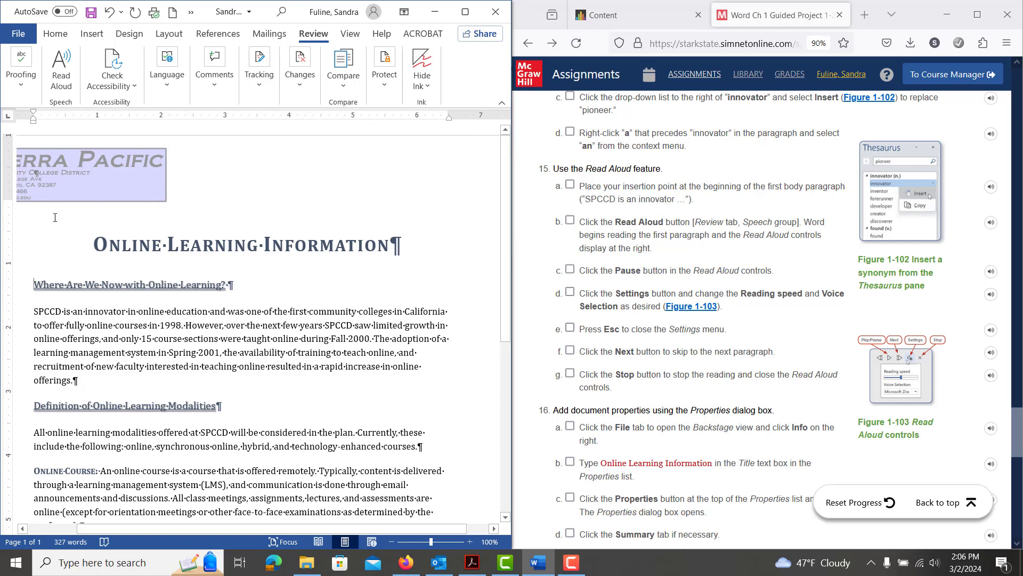
left_click(67, 76)
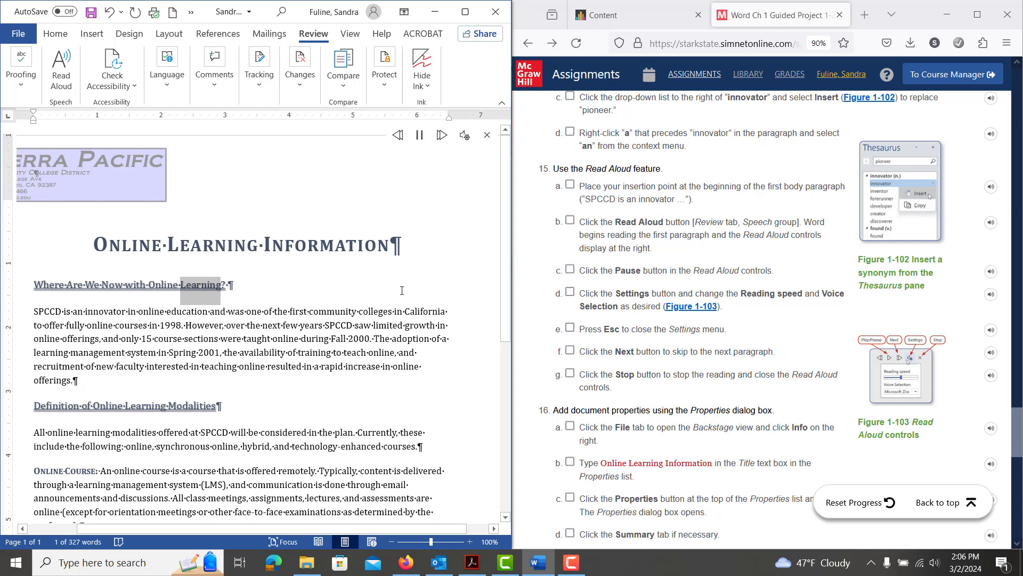
left_click(489, 136)
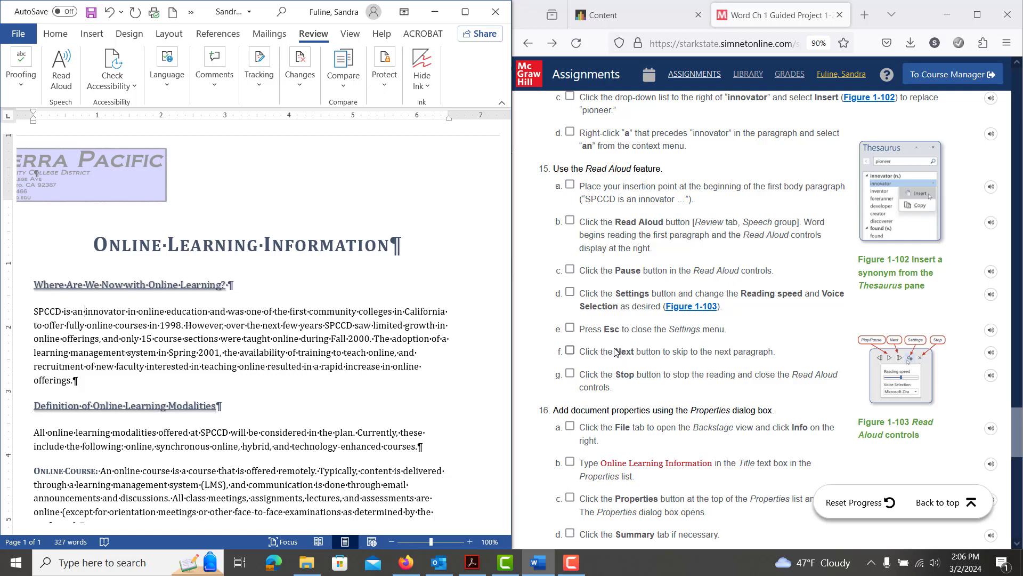
Step: Check the title, subject and author in the document's advanced properties against instruction step 16, then return to the document
scroll(615, 352, "down", 4)
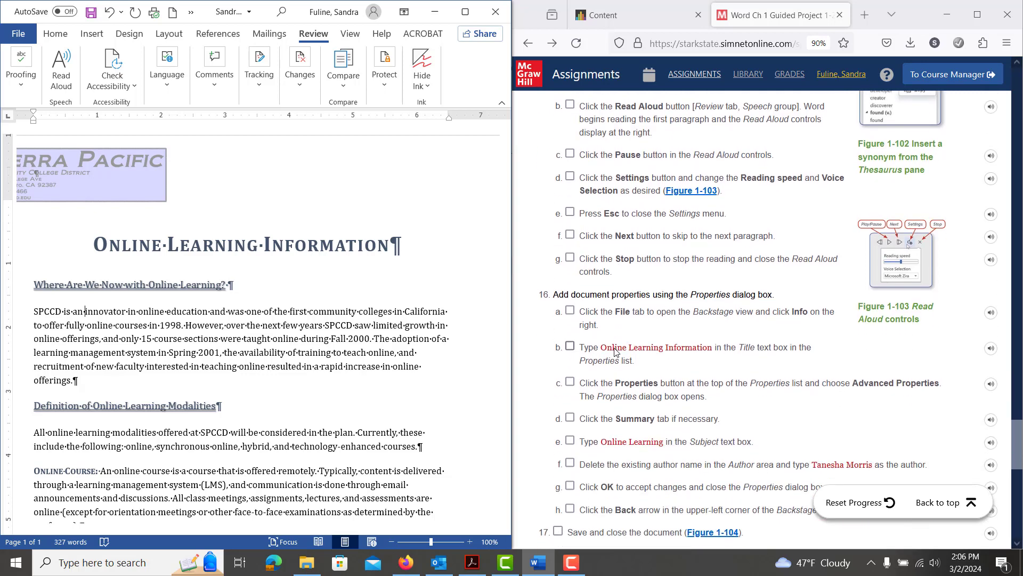
scroll(615, 351, "down", 1)
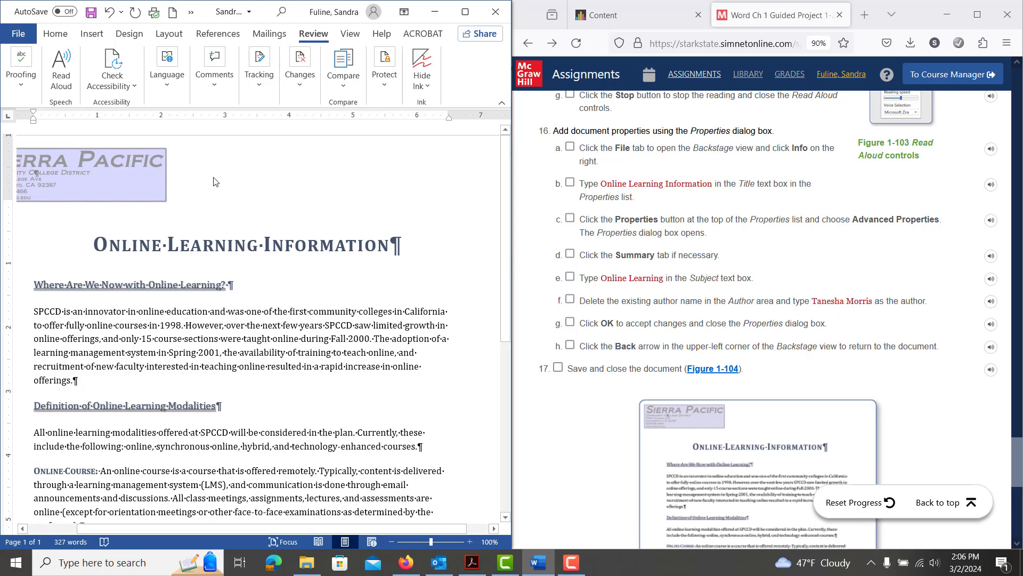
left_click(14, 36)
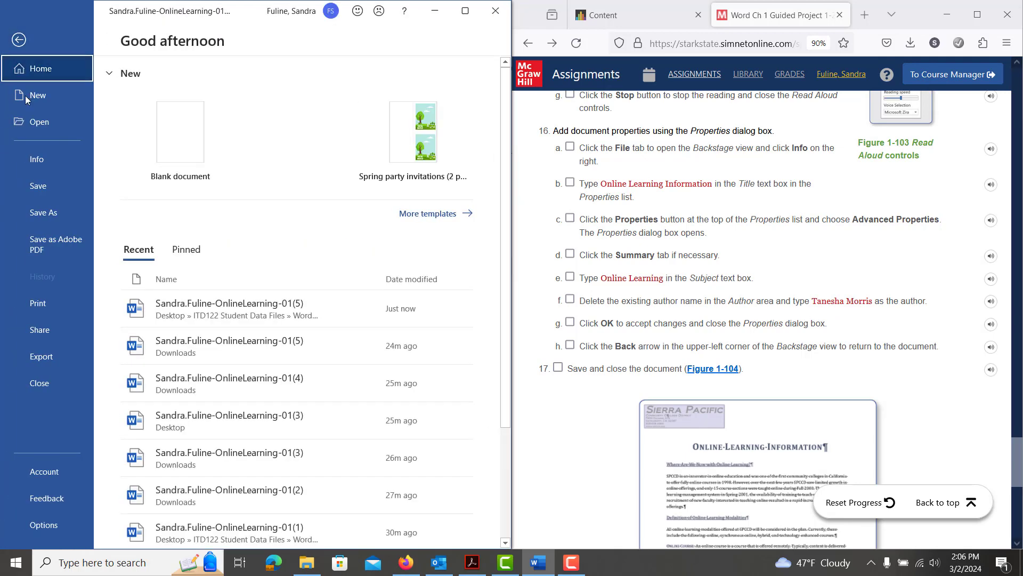
left_click(37, 158)
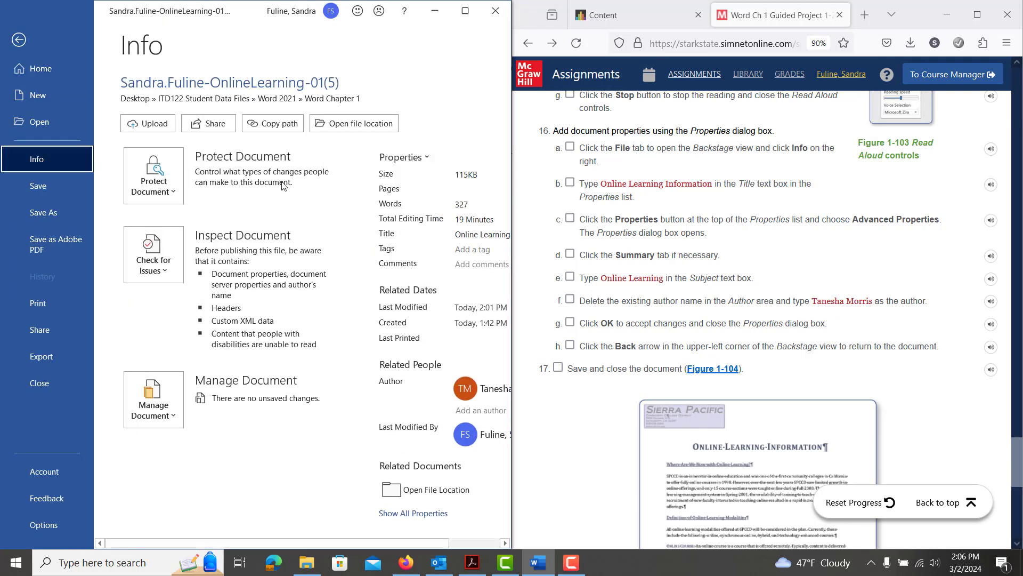
left_click(401, 157)
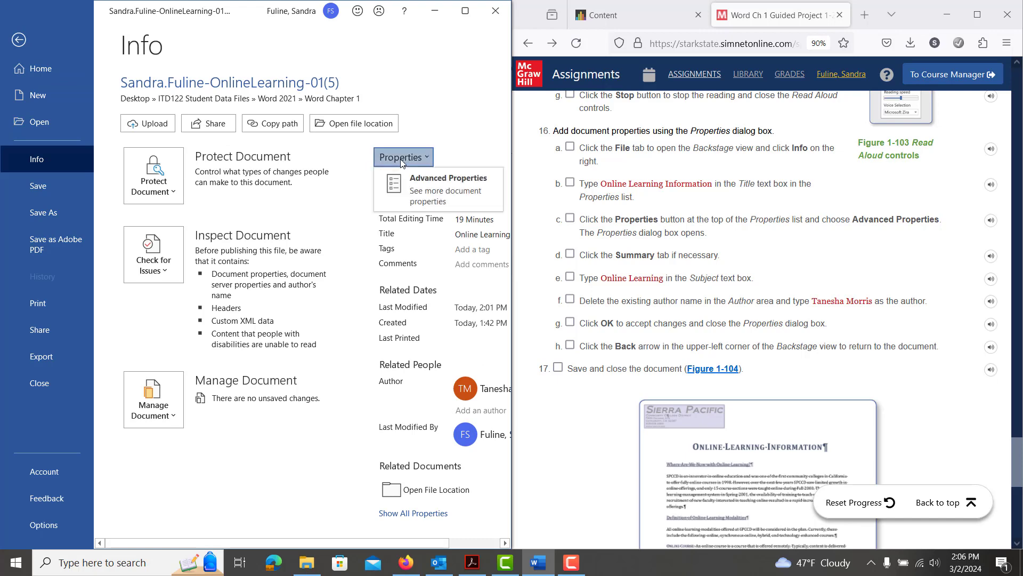
left_click(429, 192)
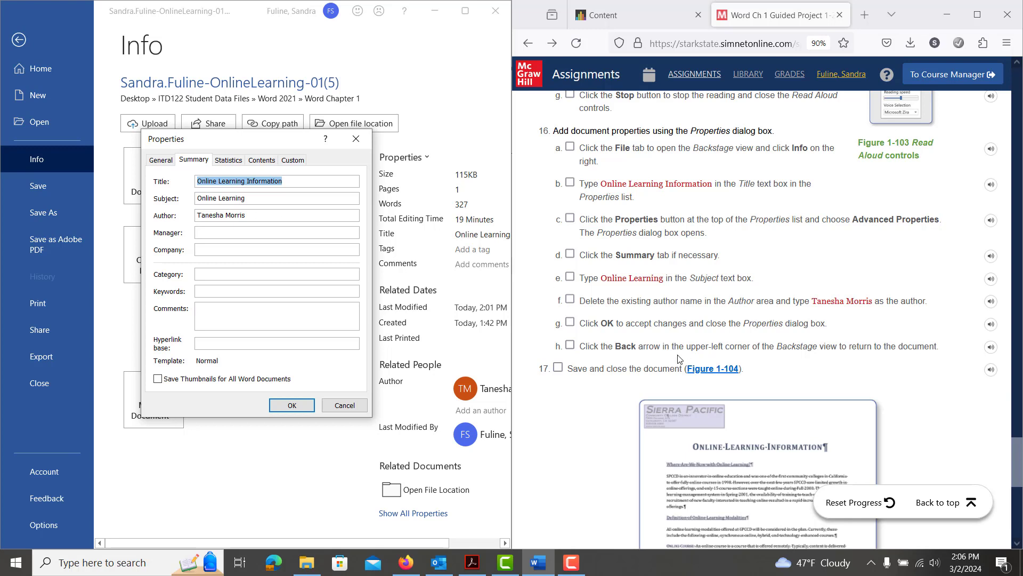
scroll(677, 358, "down", 4)
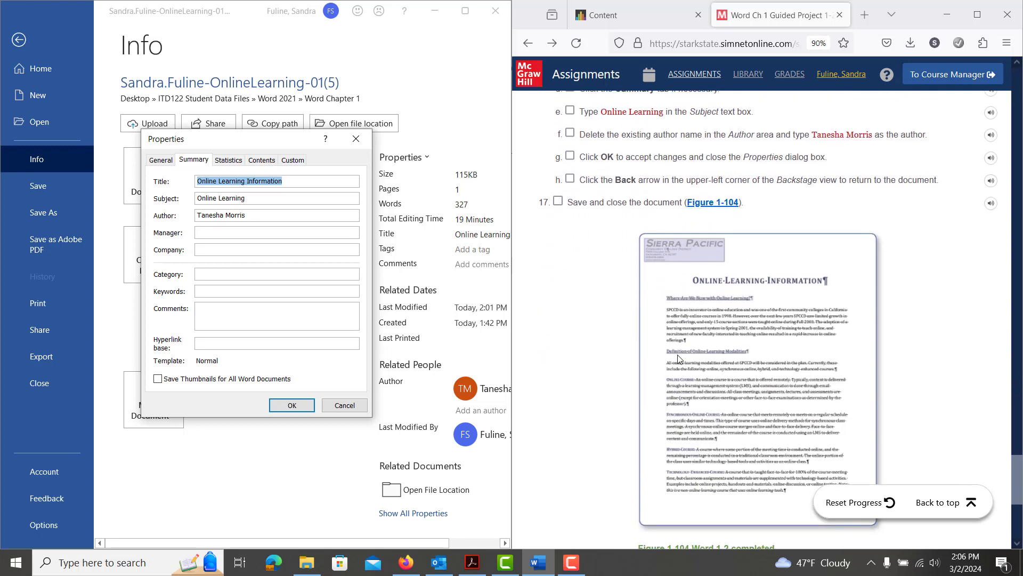
scroll(678, 356, "down", 2)
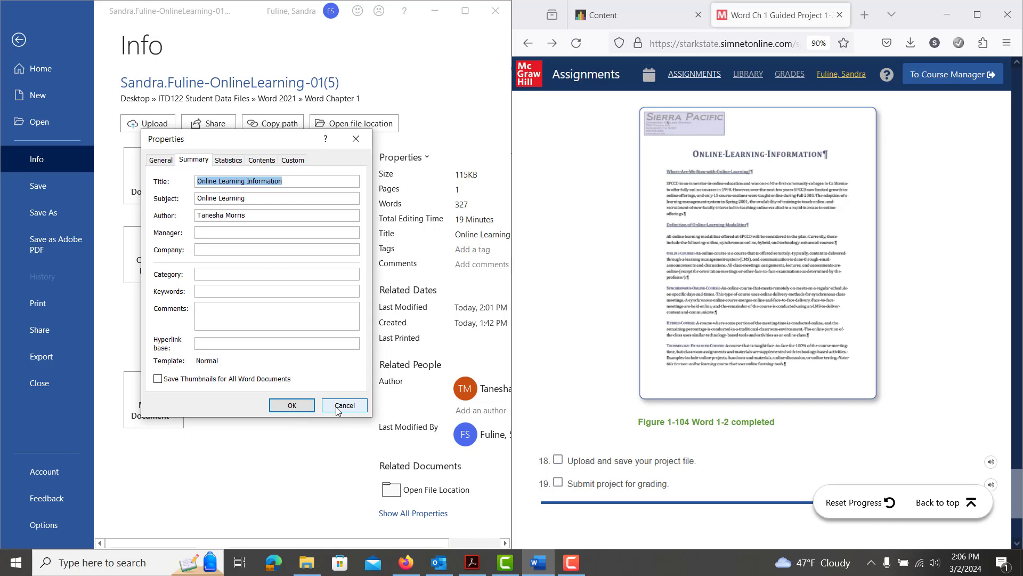
left_click(310, 409)
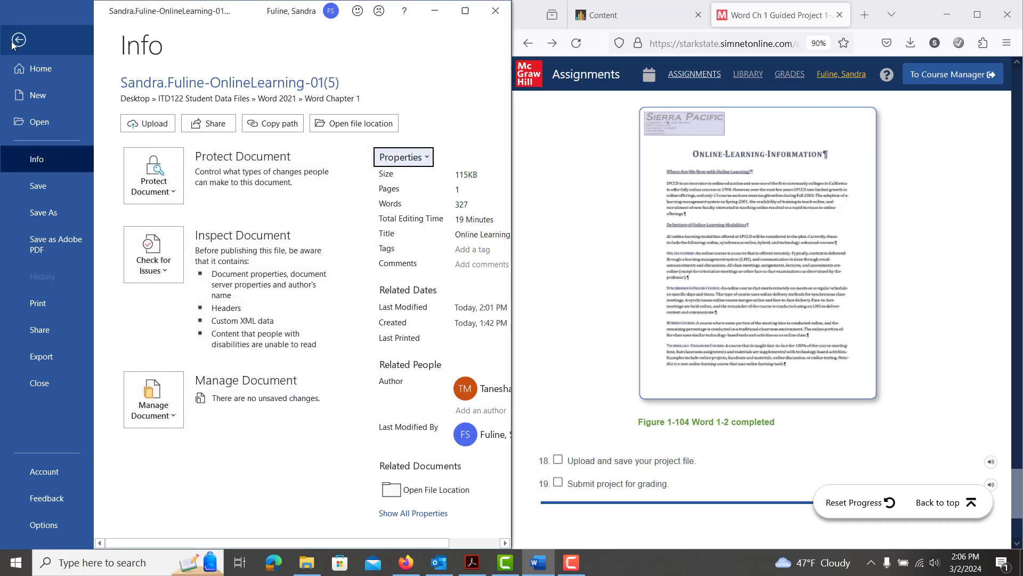
left_click(13, 44)
Step: Remove the italics from the closing "Note:" sentence of the Technology-Enhanced Course paragraph, then save and close the document
scroll(260, 384, "down", 10)
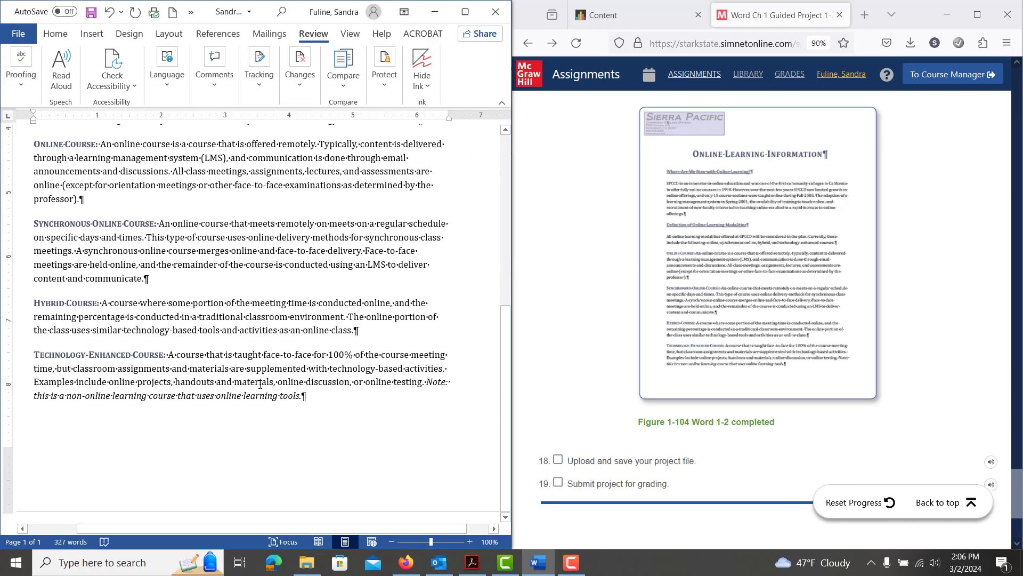
left_click_drag(311, 400, 428, 380)
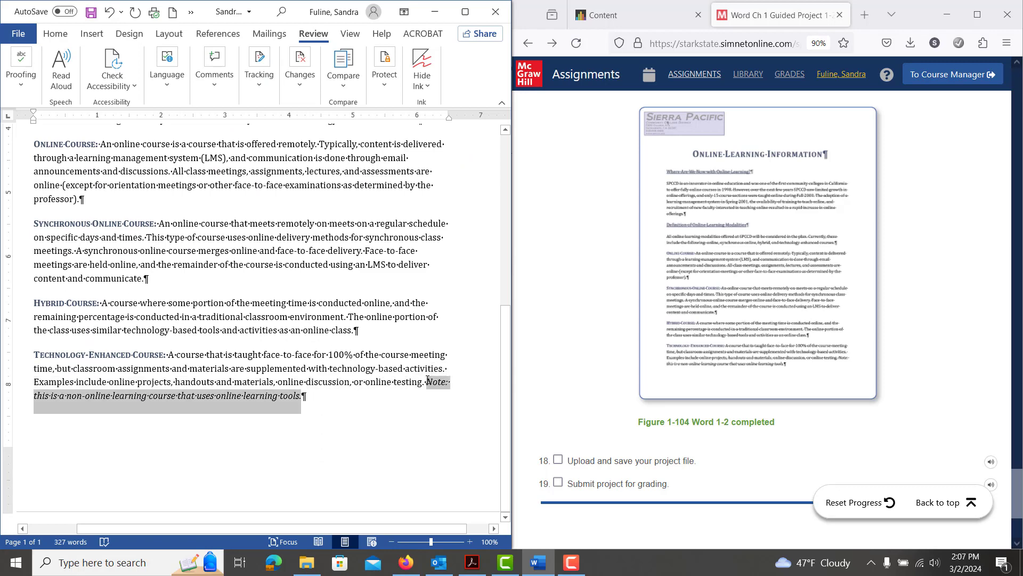
key("ctrl+i")
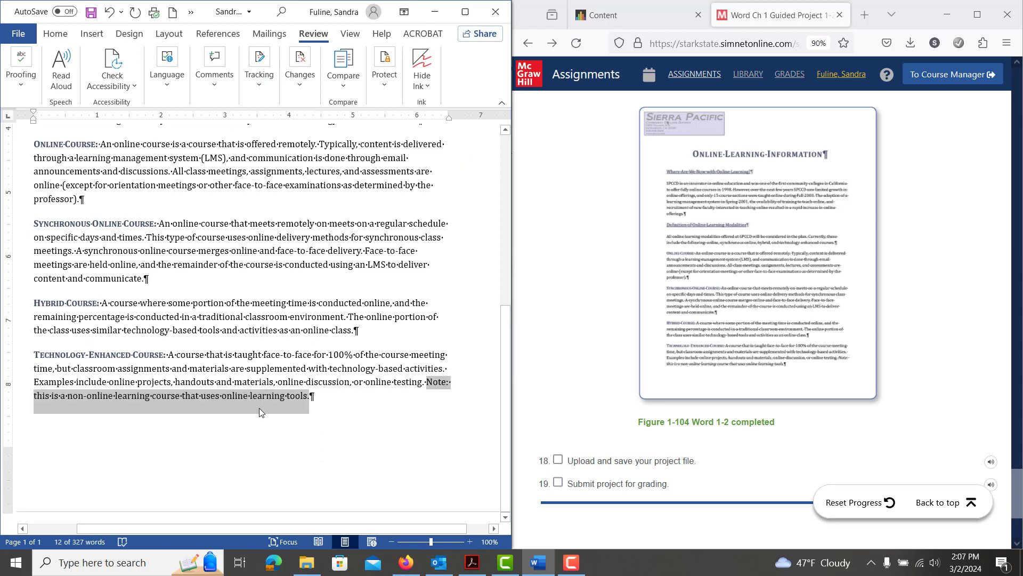
left_click(90, 16)
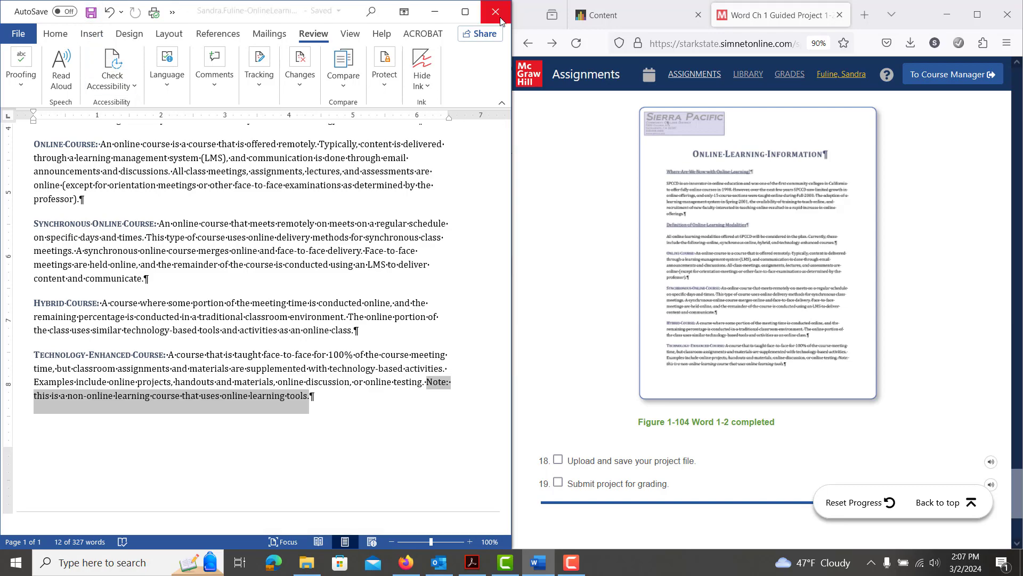
left_click(496, 12)
Step: Switch to the SIMnet assignment page in Firefox and download the required Start File to enable the upload
left_click(978, 24)
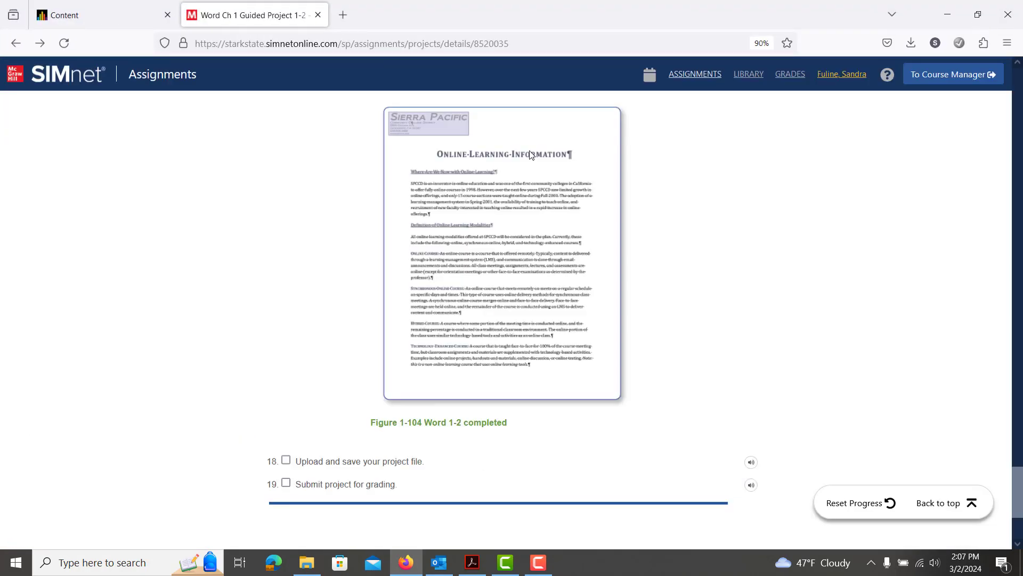
scroll(505, 180, "up", 20)
scroll(507, 185, "up", 10)
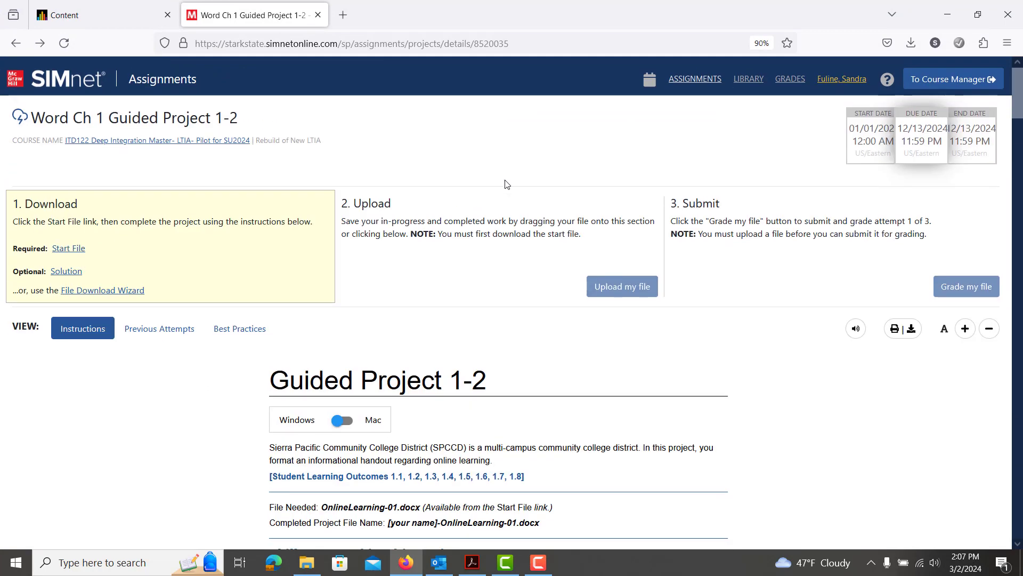
left_click(630, 282)
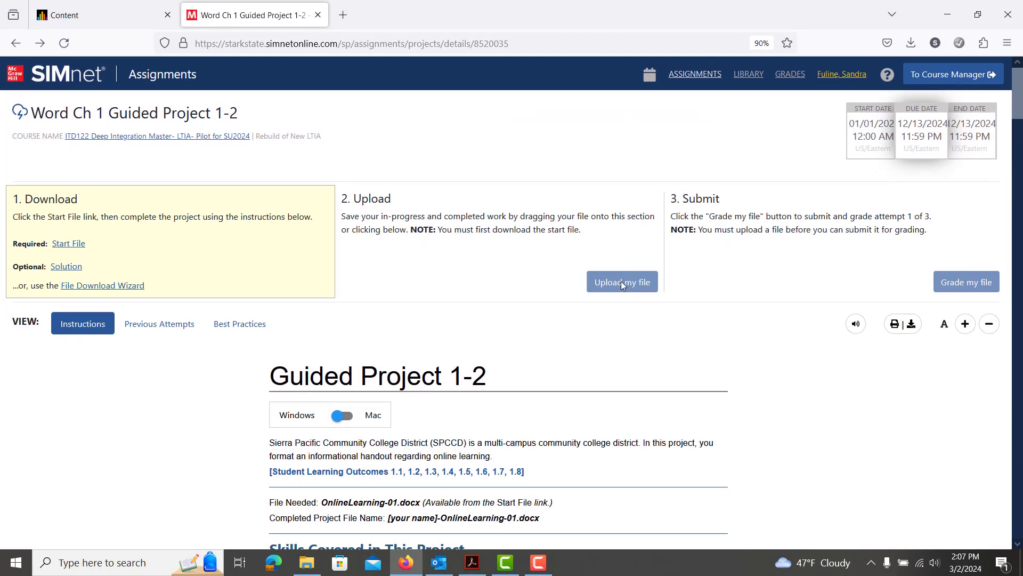
left_click(59, 243)
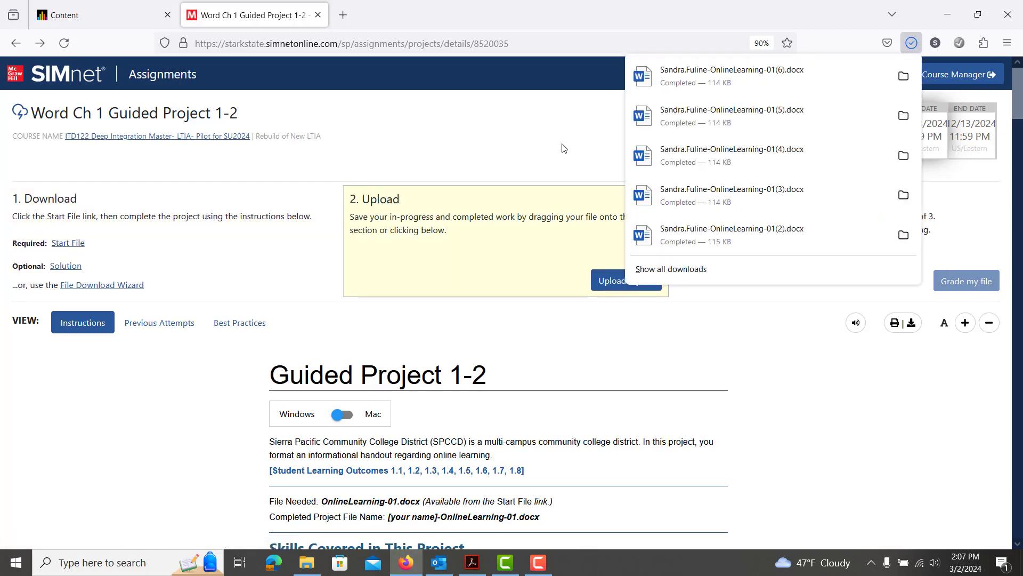
left_click(564, 147)
Step: Upload the completed OnlineLearning-01(5) document from the Word Chapter 1 folder and submit it for grading
left_click(624, 288)
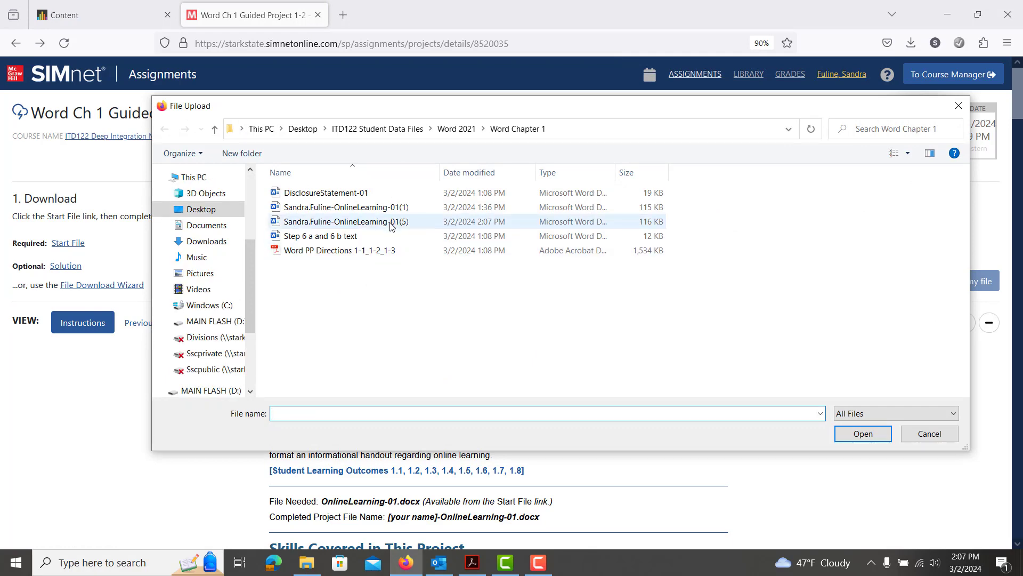
double_click(392, 226)
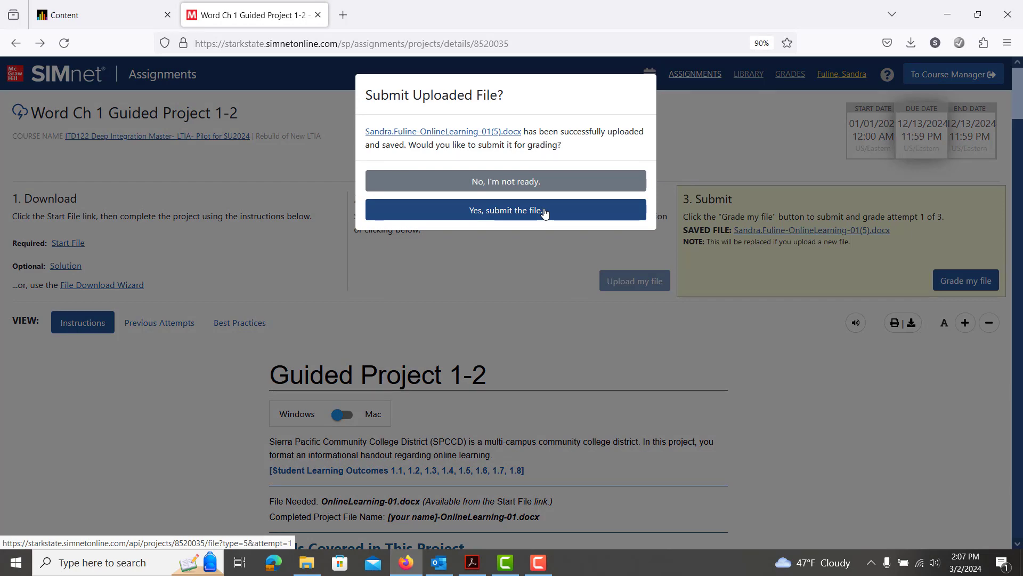
left_click(545, 211)
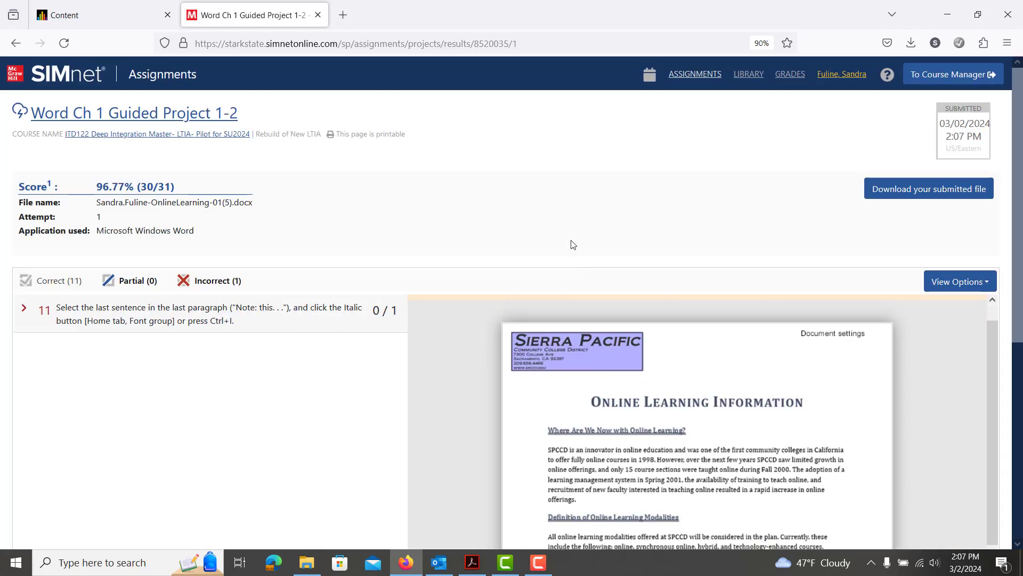
Step: Examine the grading feedback for incorrect item 11 and the preview of the submitted document
scroll(570, 244, "down", 3)
scroll(571, 245, "down", 1)
left_click(331, 111)
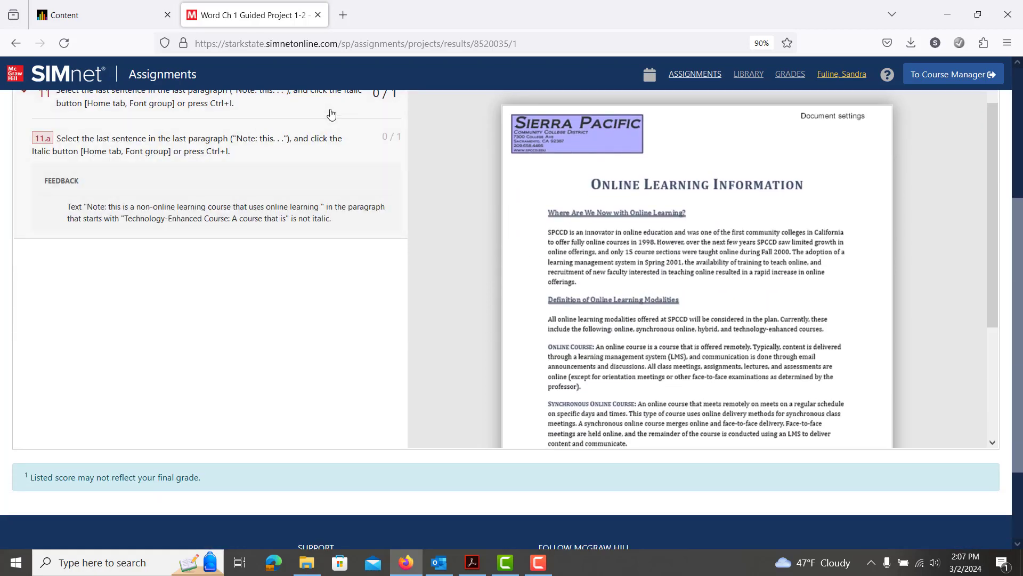
scroll(307, 308, "up", 3)
scroll(709, 384, "down", 3)
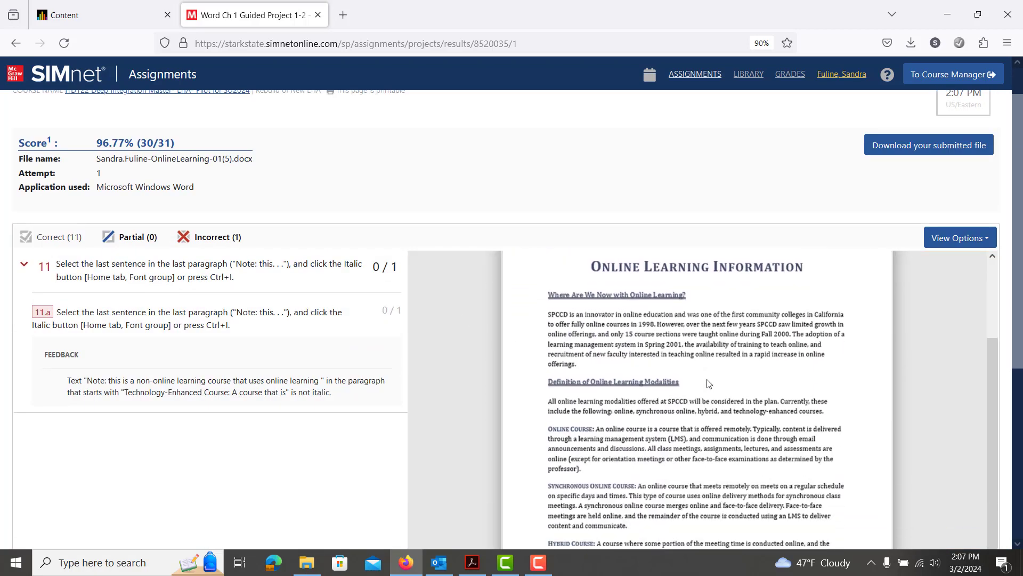
Step: Locate the 11.a error marker beside the Technology-Enhanced Course paragraph in the preview and review item 11's feedback details
scroll(709, 383, "down", 1)
mouse_move(533, 501)
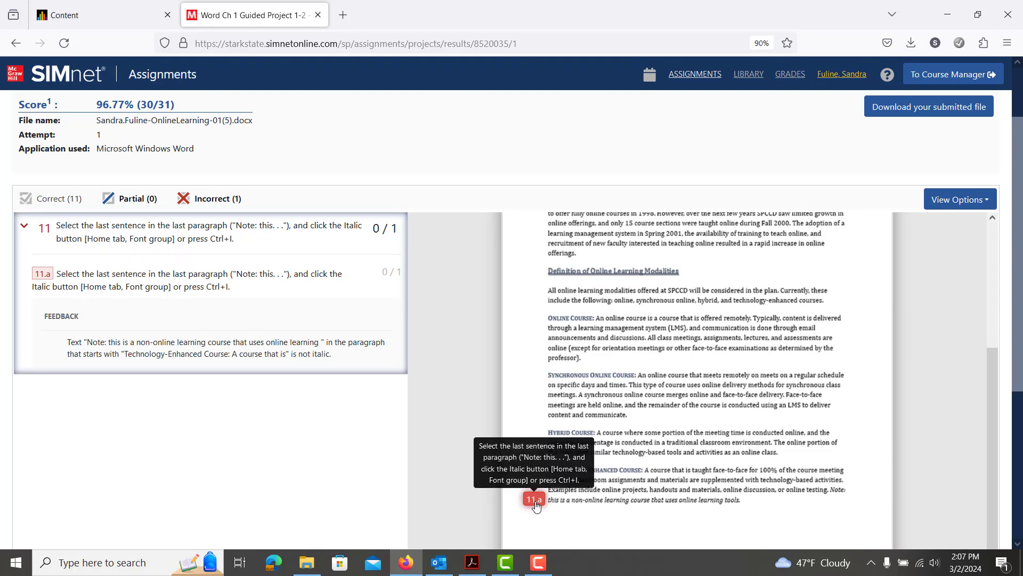
left_click(173, 241)
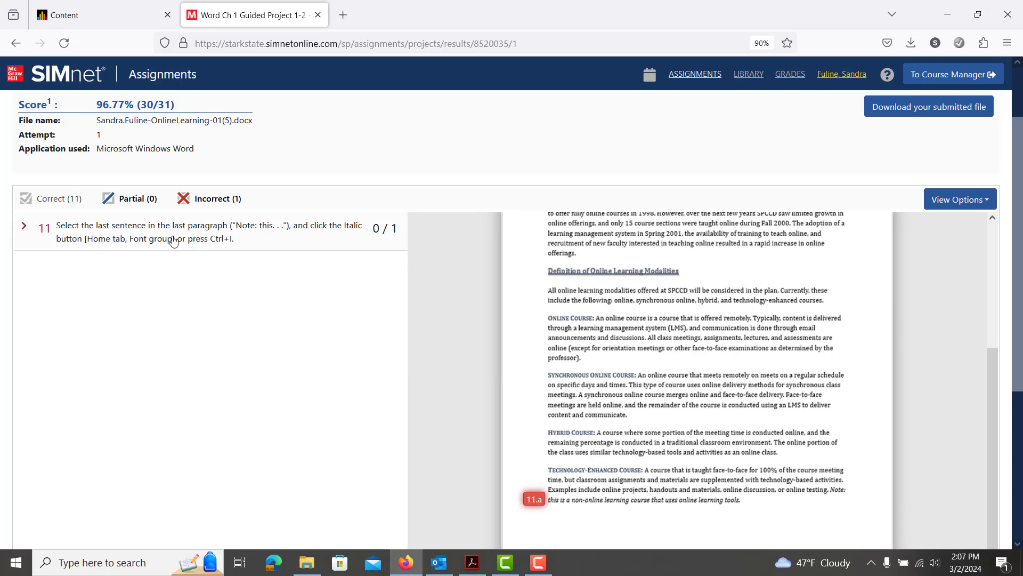
left_click(173, 240)
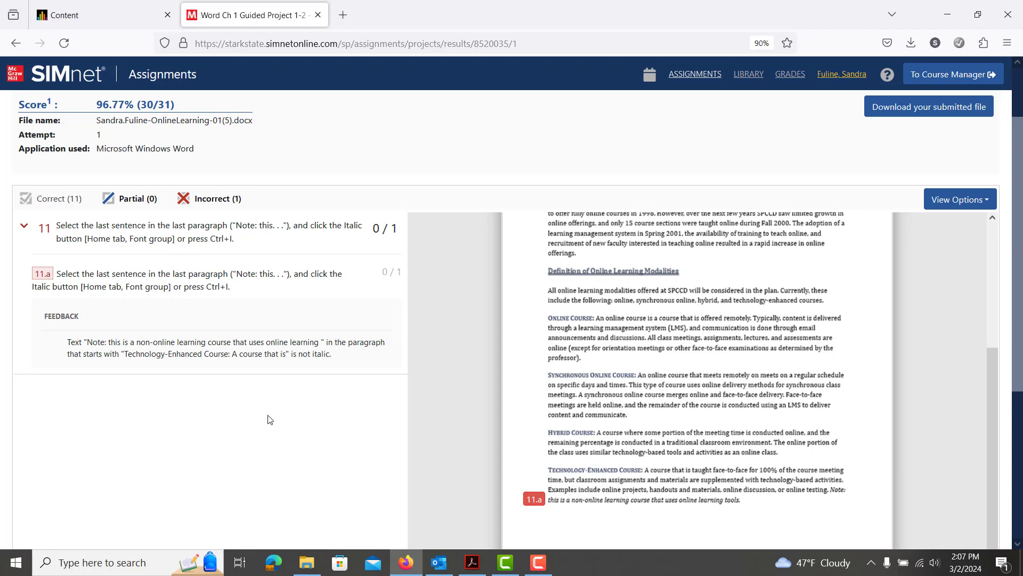
Step: Reopen the OnlineLearning-01(5) document from the Word Chapter 1 folder and italicize the closing "Note:" sentence of the Technology-Enhanced Course paragraph
left_click(308, 560)
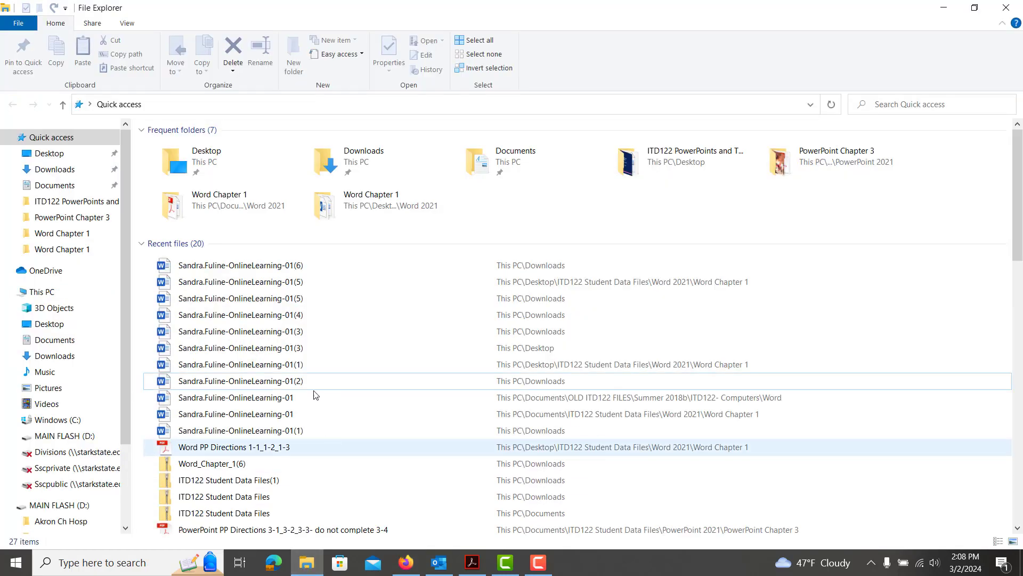
left_click(291, 282)
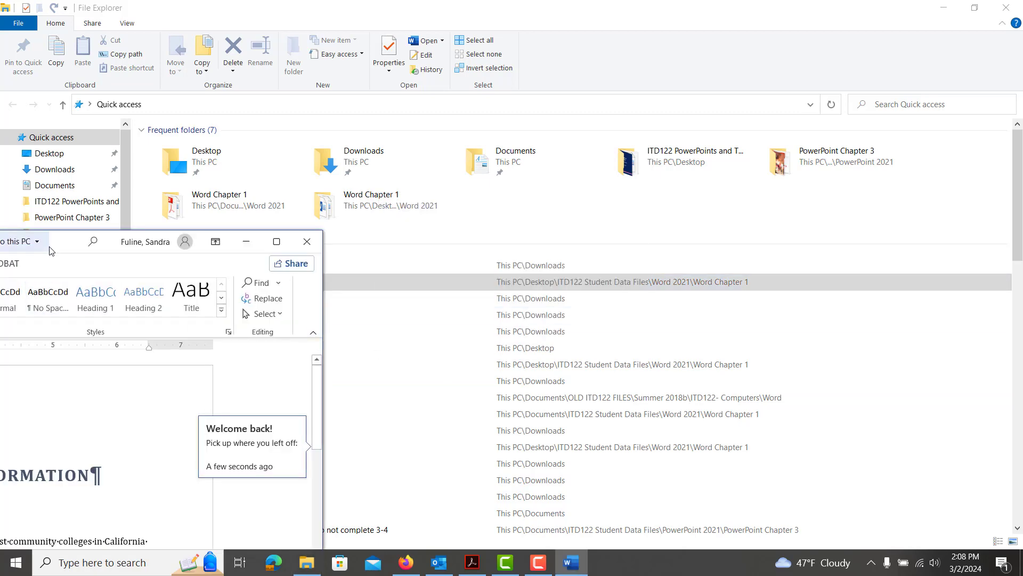
scroll(647, 455, "down", 8)
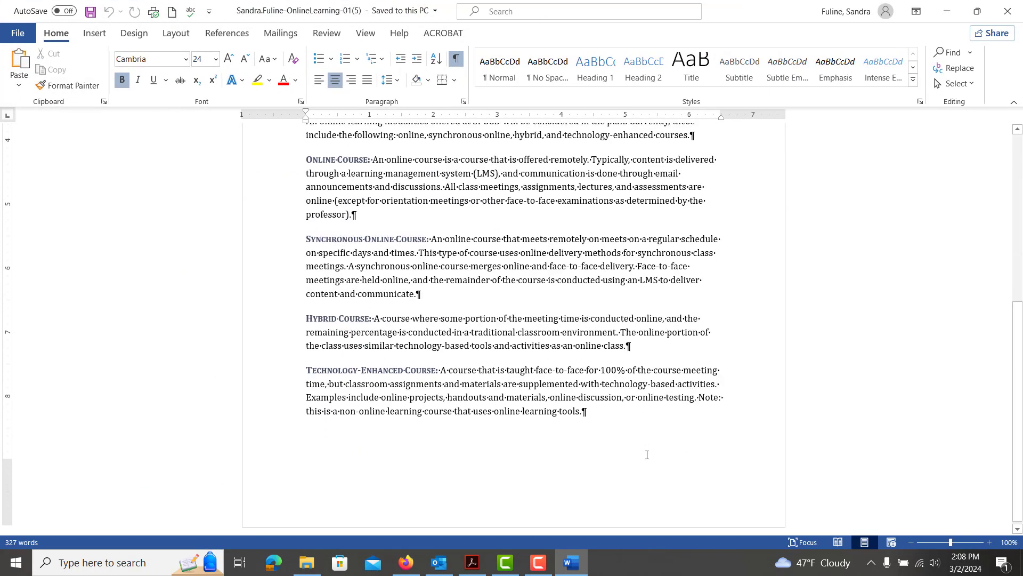
left_click_drag(609, 419, 702, 394)
key("ctrl+i")
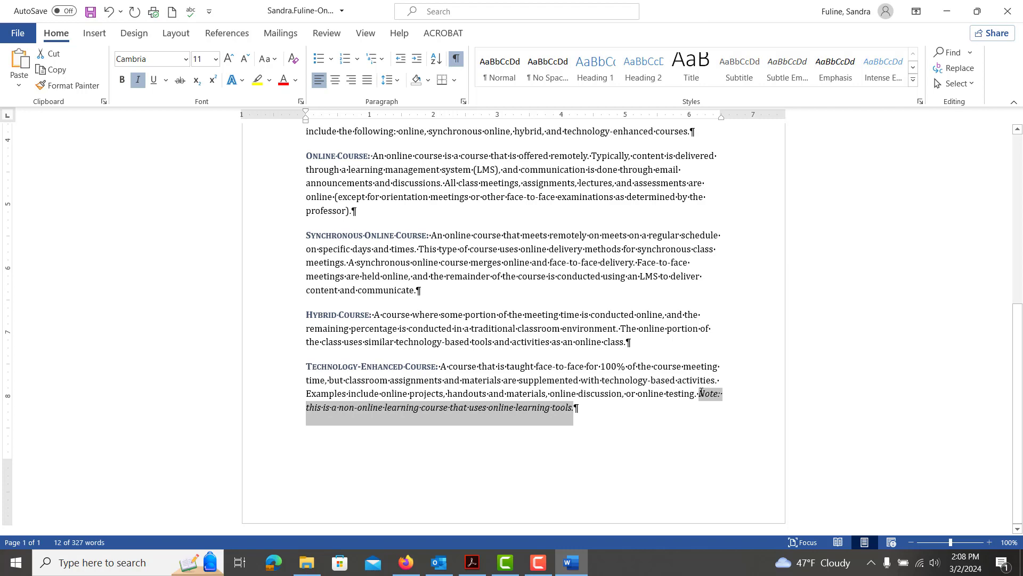
Step: Save the corrected document, then close it and the File Explorer window
key("ctrl+s")
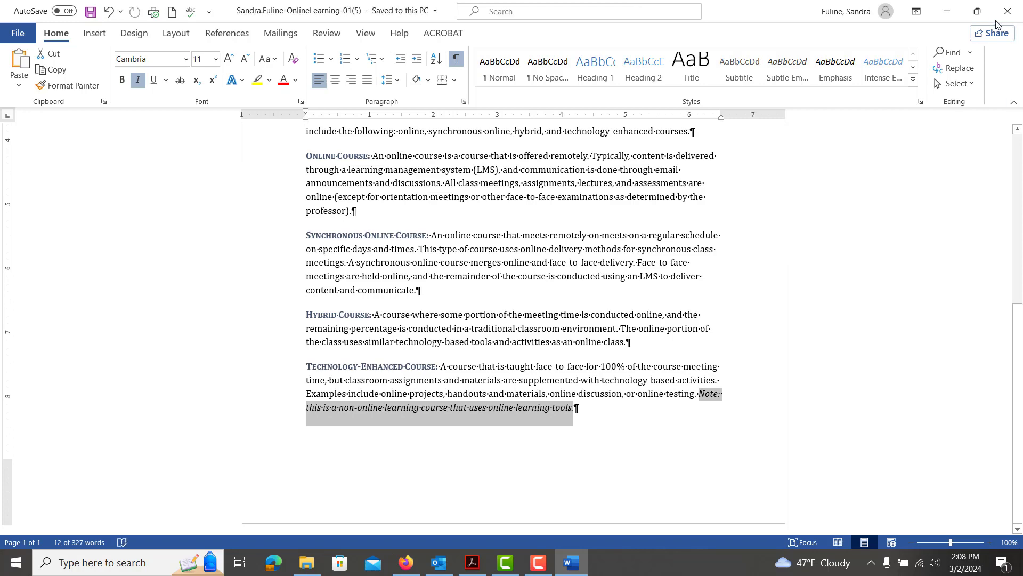
left_click(1007, 10)
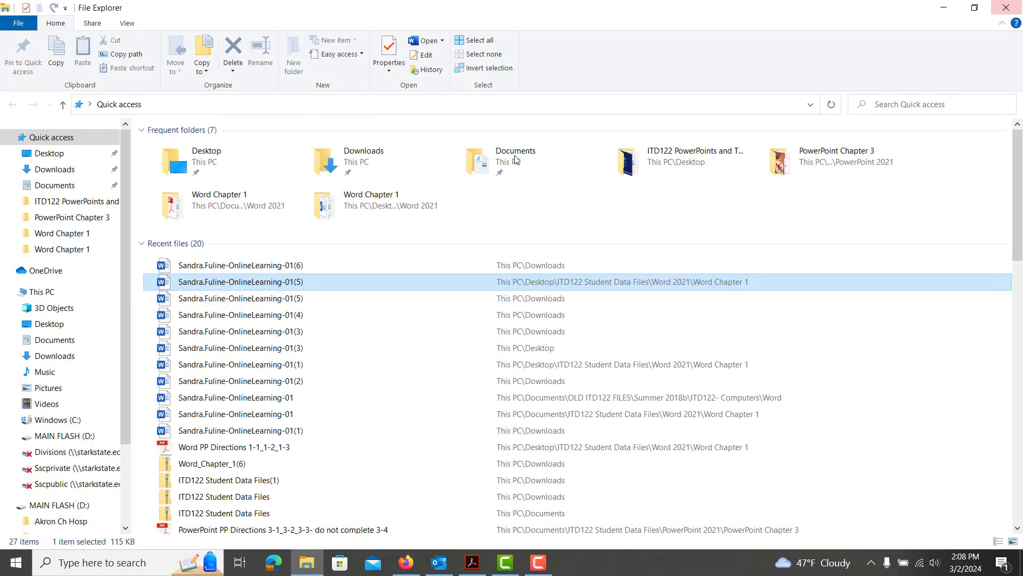
left_click(1019, 8)
Step: Return to the Guided Project 1-2 assignment page, upload the corrected OnlineLearning-01(5) document and submit it for grading
left_click(22, 46)
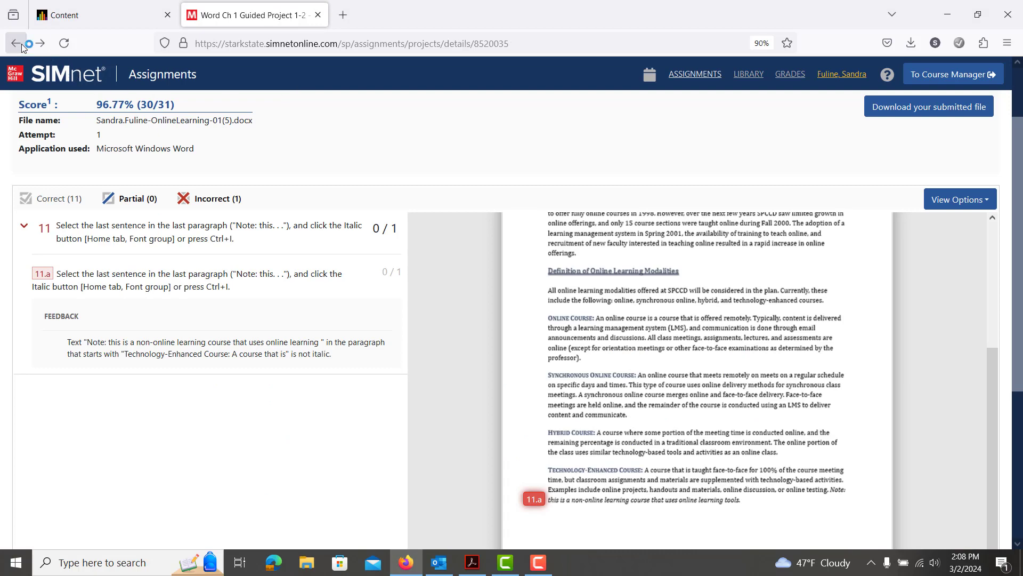
left_click(626, 279)
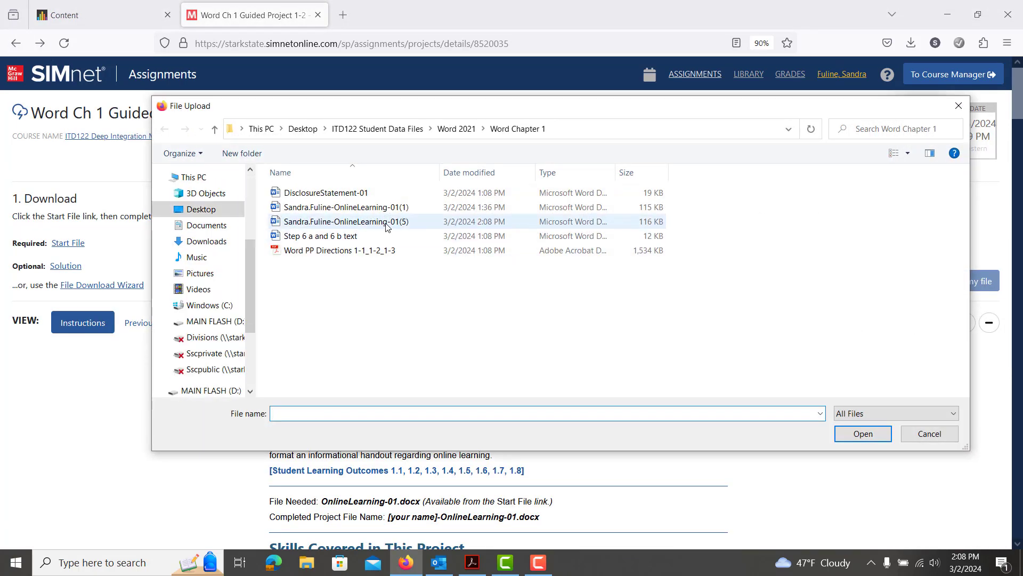
double_click(386, 221)
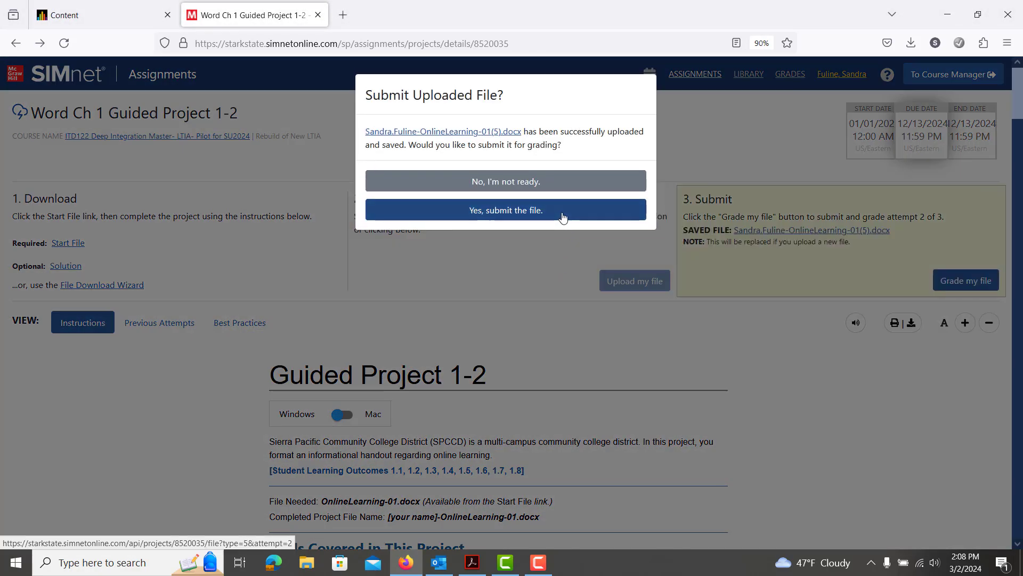
left_click(564, 213)
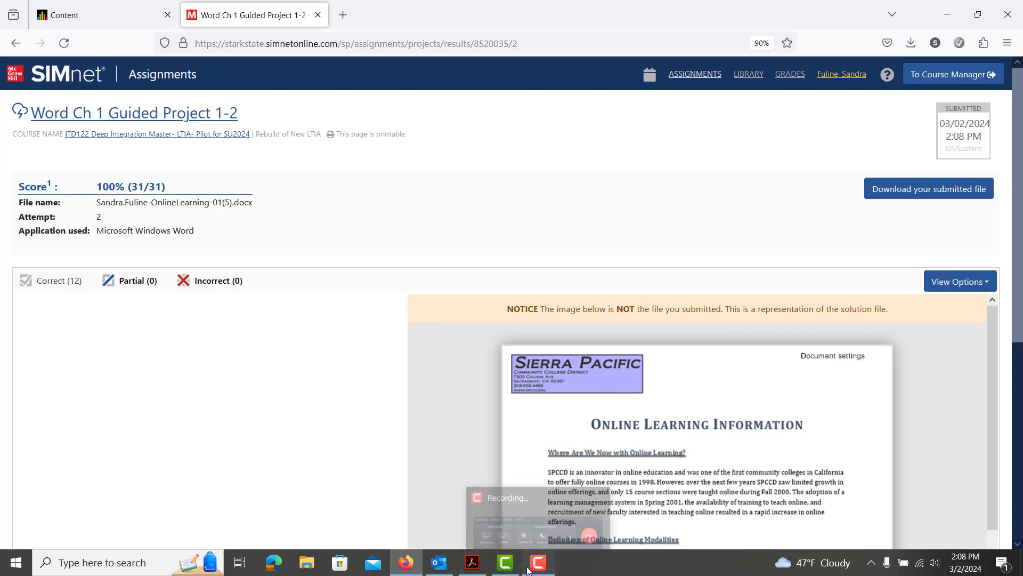
left_click(527, 565)
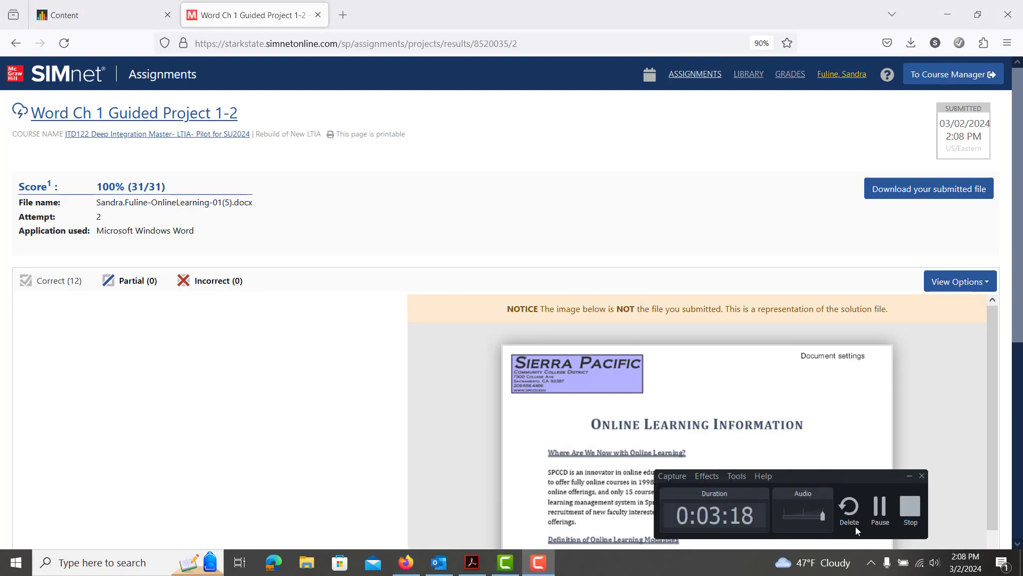